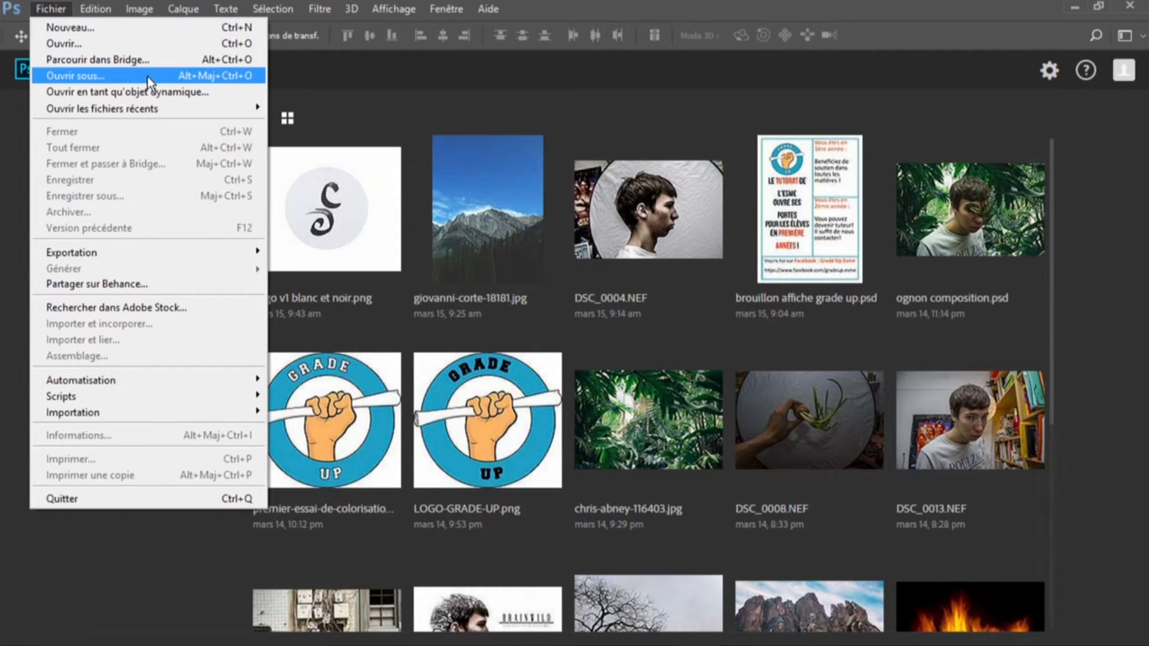
# Step: Open the portrait DSC_0133 from the bien folder using the Camera Raw format
pyautogui.click(148, 76)
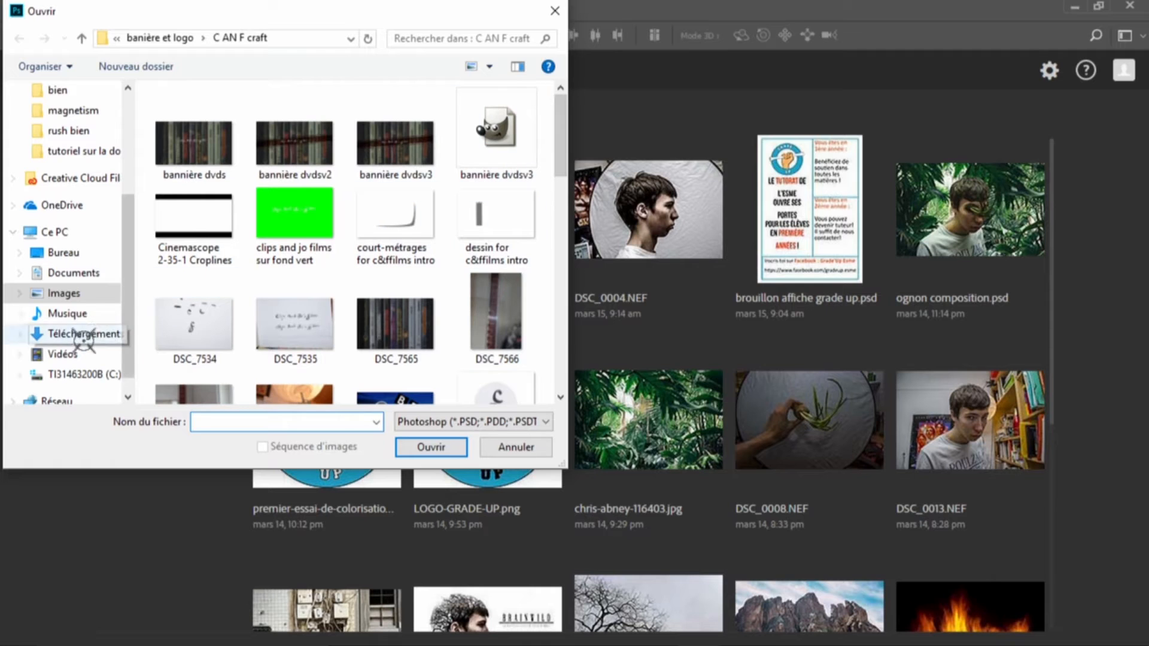
pyautogui.click(77, 354)
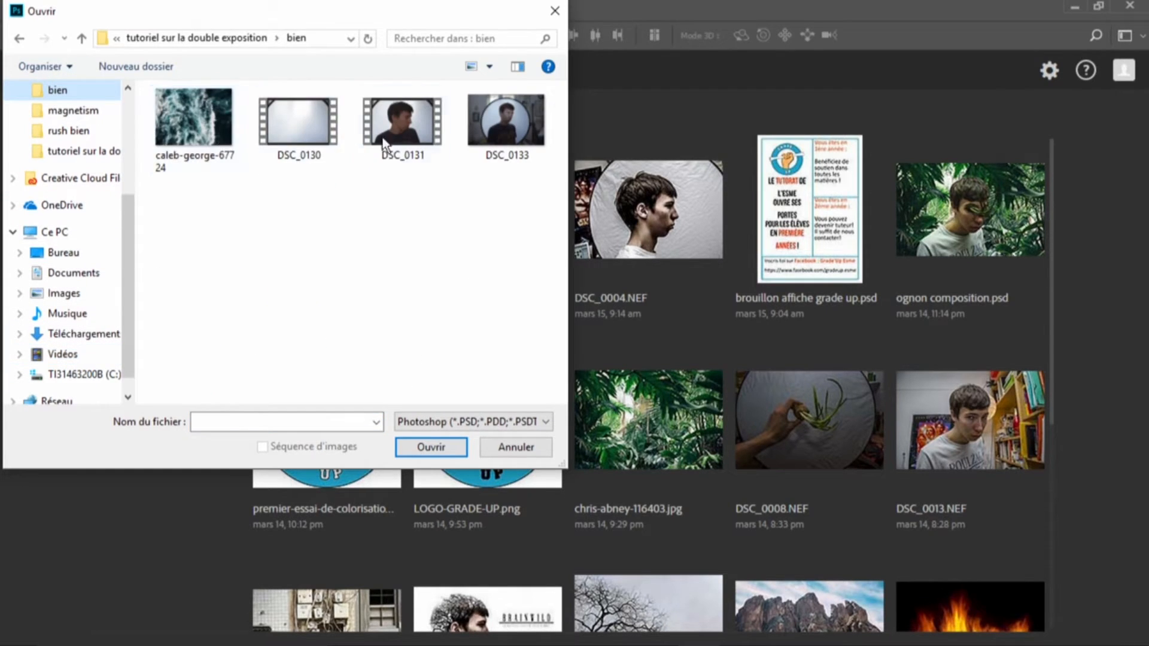
pyautogui.click(507, 128)
pyautogui.click(450, 422)
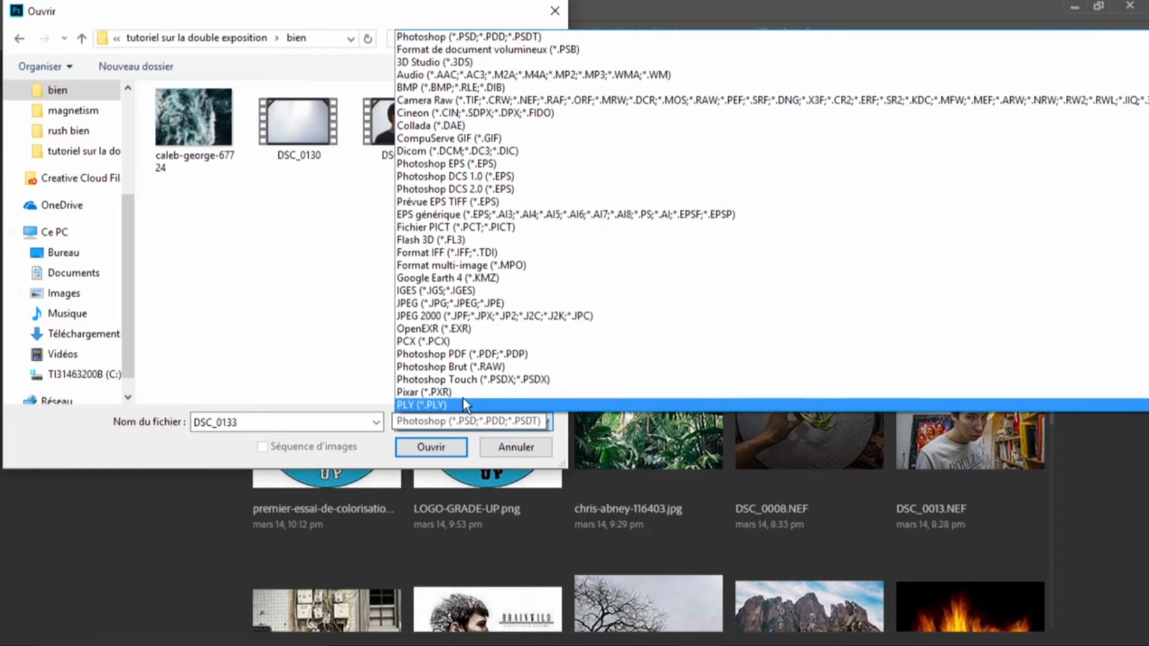
pyautogui.click(531, 98)
pyautogui.click(430, 447)
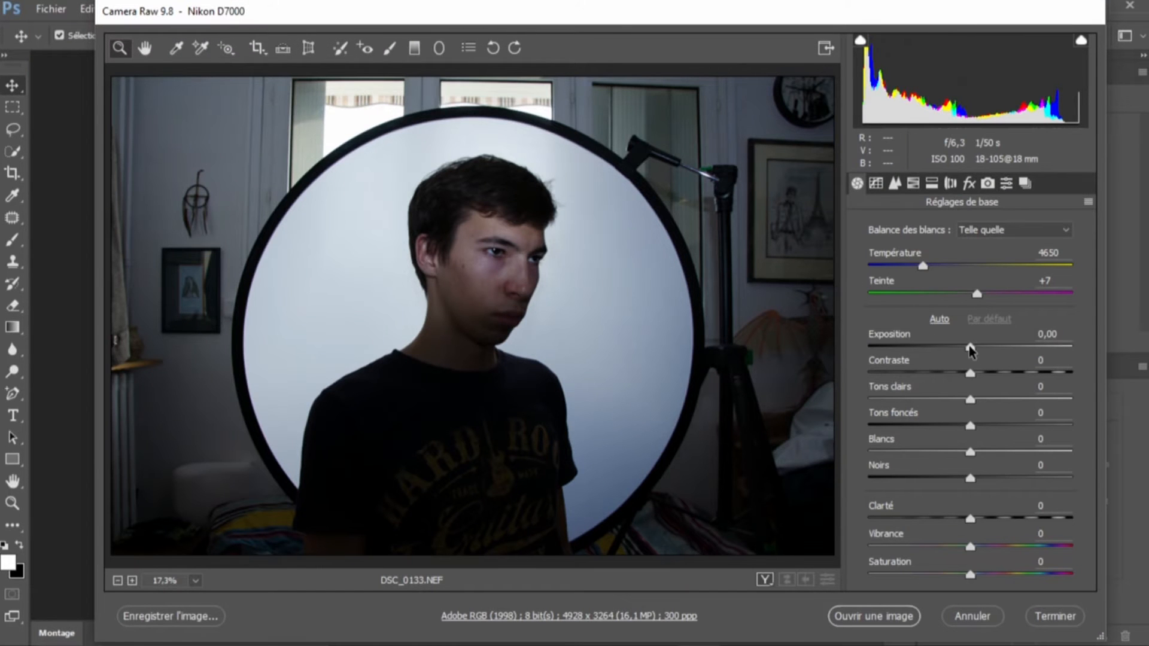
# Step: Set the portrait's Exposure to +1.40, Contrast to +15, Highlights to +100, Shadows to -48 and Whites to +34
pyautogui.moveTo(971, 350); pyautogui.dragTo(992, 352)
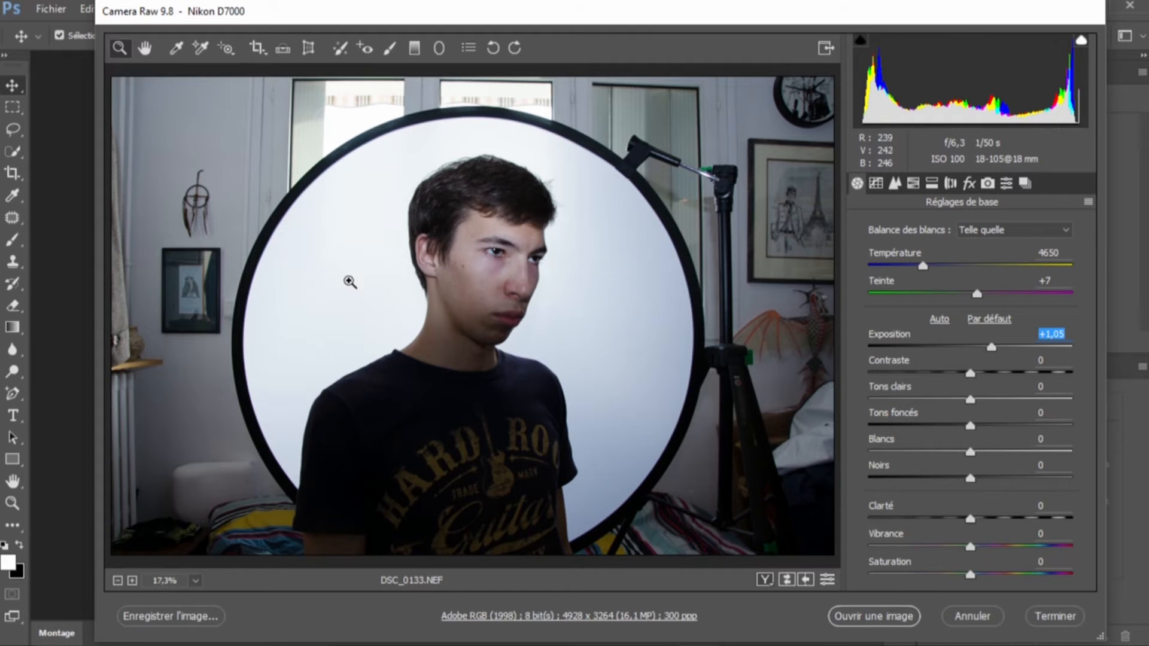
pyautogui.moveTo(971, 402); pyautogui.dragTo(1092, 402)
pyautogui.moveTo(970, 453); pyautogui.dragTo(1005, 453)
pyautogui.moveTo(991, 347); pyautogui.dragTo(986, 374)
pyautogui.moveTo(971, 429); pyautogui.dragTo(922, 423)
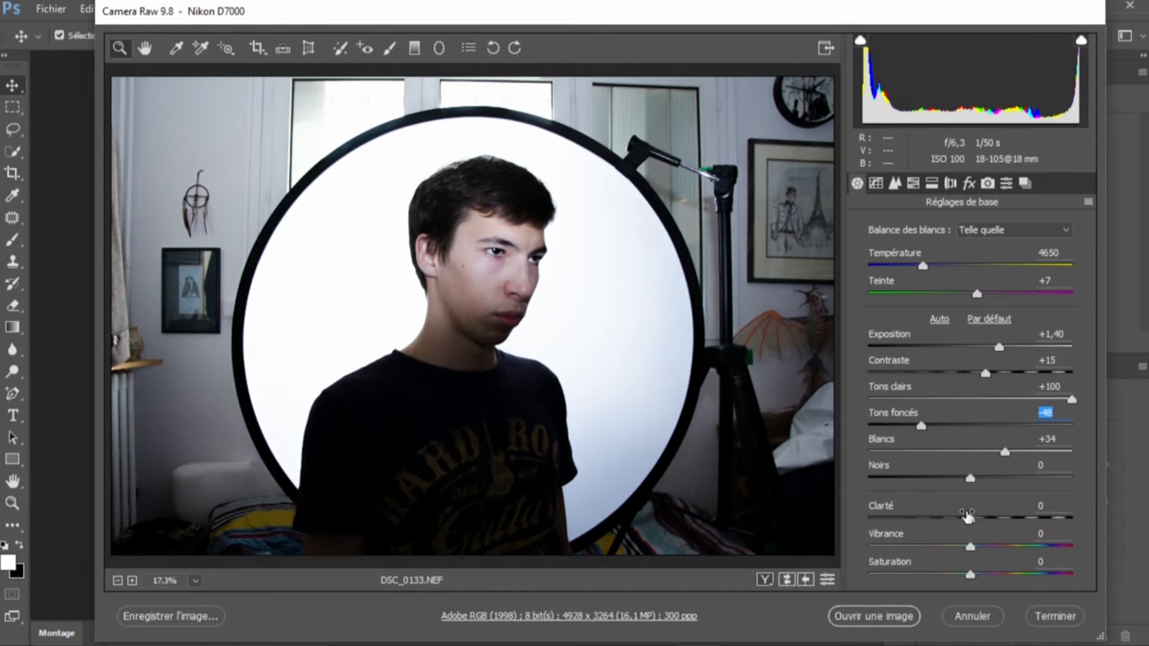
# Step: Set Clarity to +100, Exposure to +0.80 and Saturation to -100, and open the image with its embedded color profile discarded
pyautogui.moveTo(968, 516); pyautogui.dragTo(1077, 518)
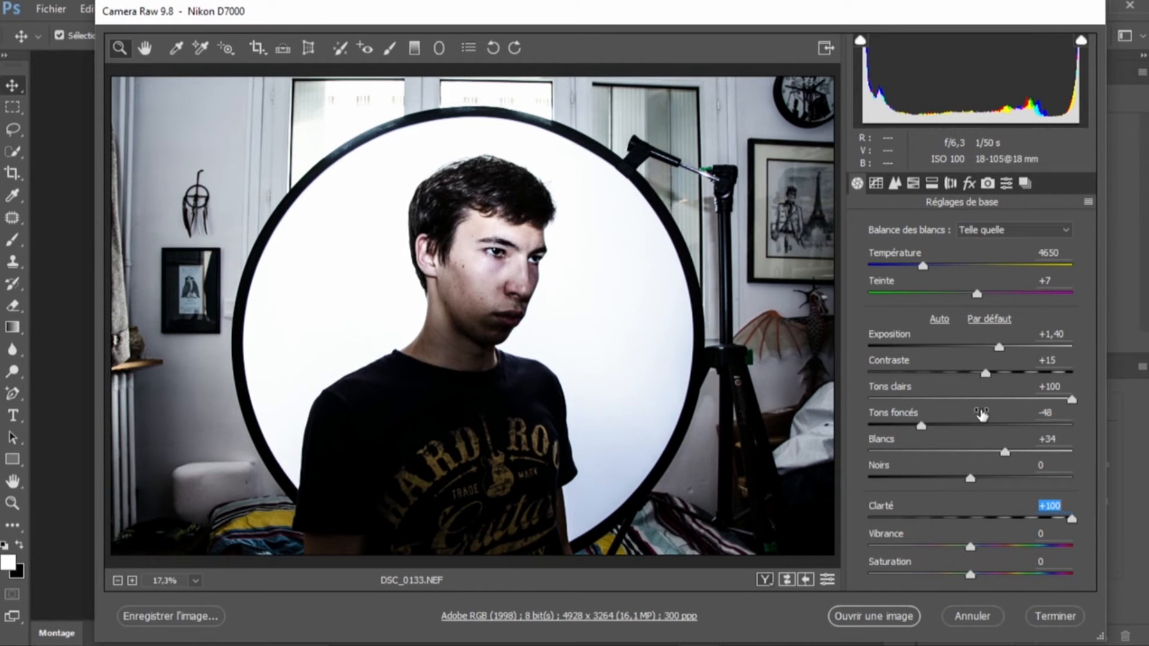
pyautogui.moveTo(998, 347); pyautogui.dragTo(986, 352)
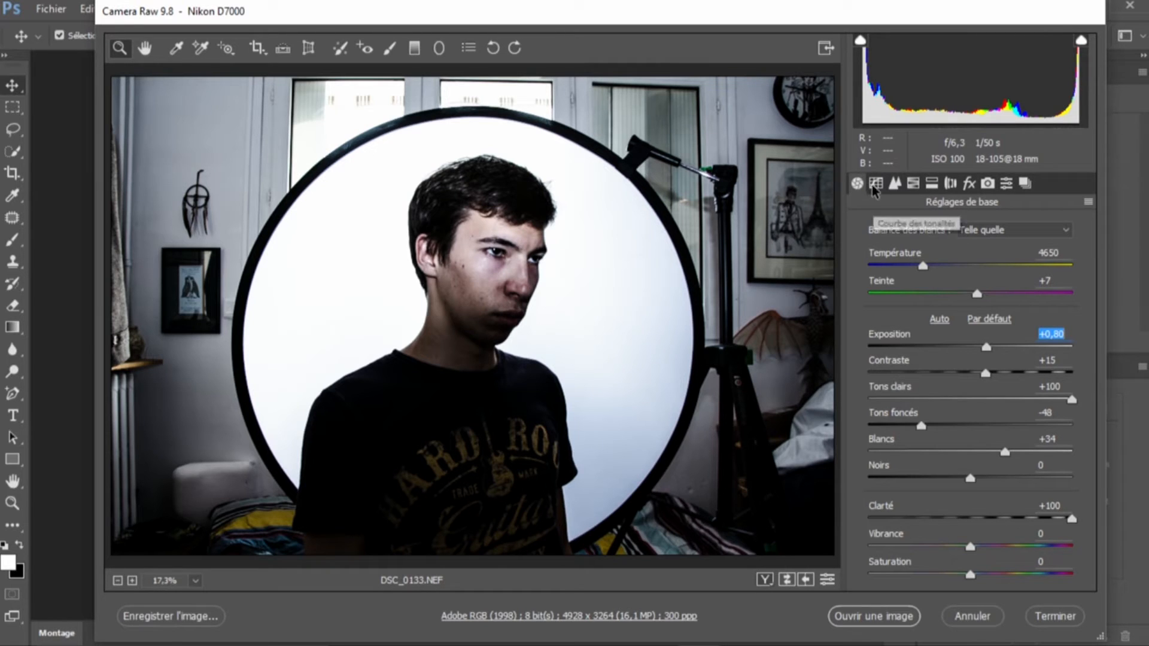
pyautogui.moveTo(967, 575); pyautogui.dragTo(885, 554)
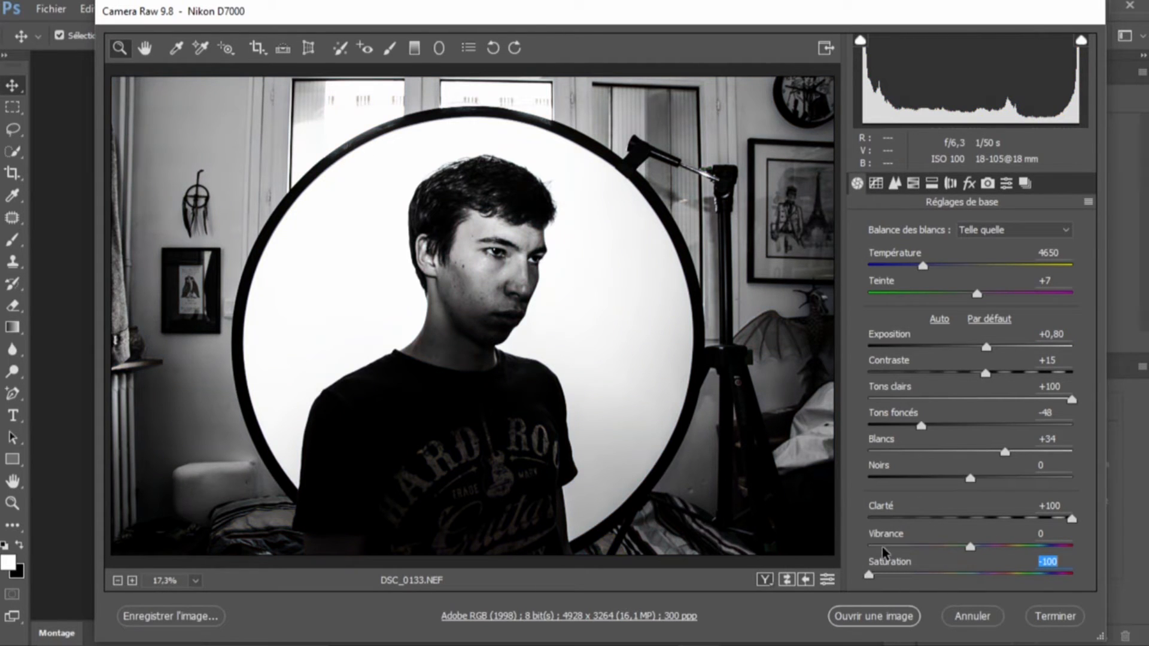
pyautogui.click(884, 617)
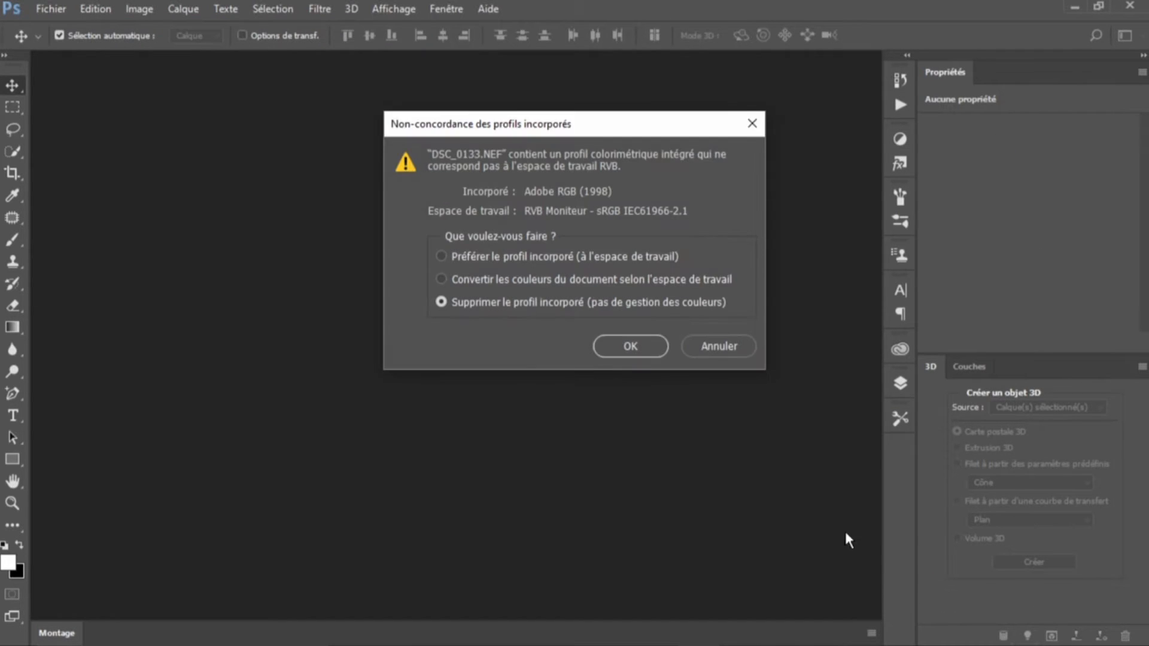
pyautogui.click(632, 346)
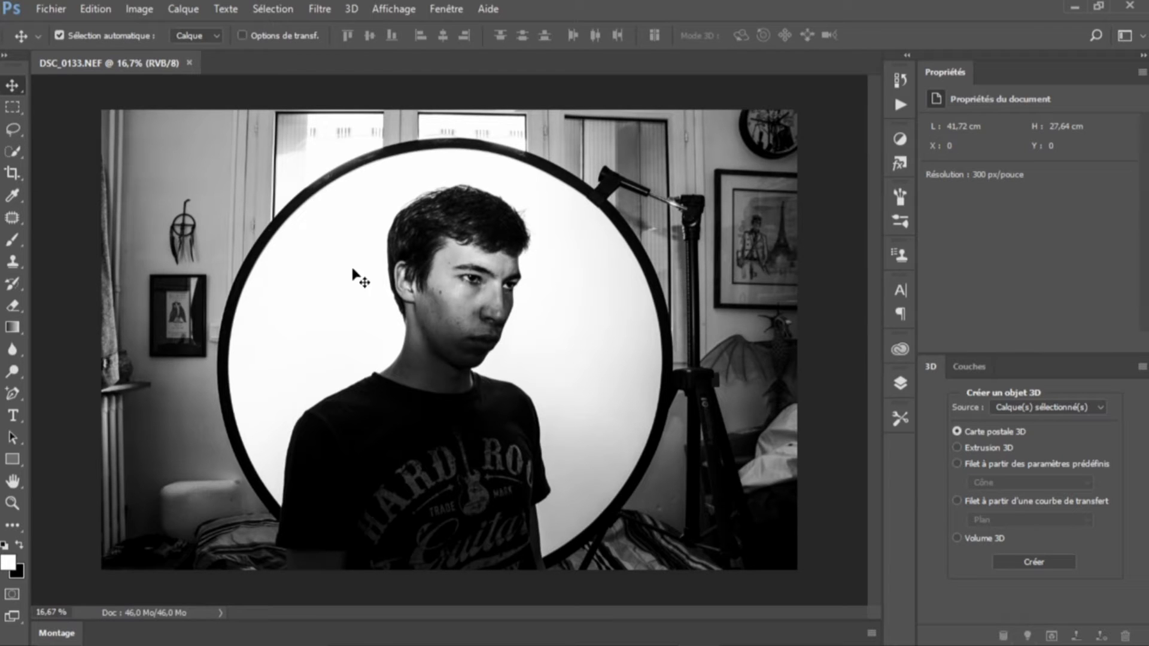
# Step: Select the white reflector area around the man with the Quick Selection tool
pyautogui.click(13, 151)
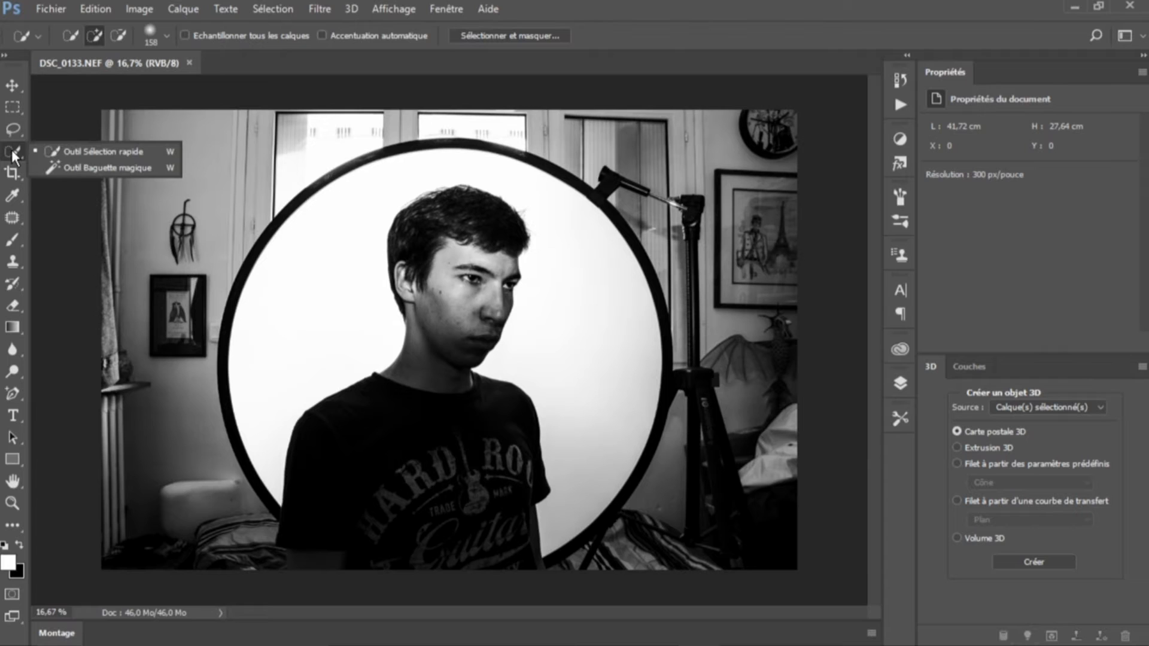
pyautogui.click(51, 165)
pyautogui.click(10, 150)
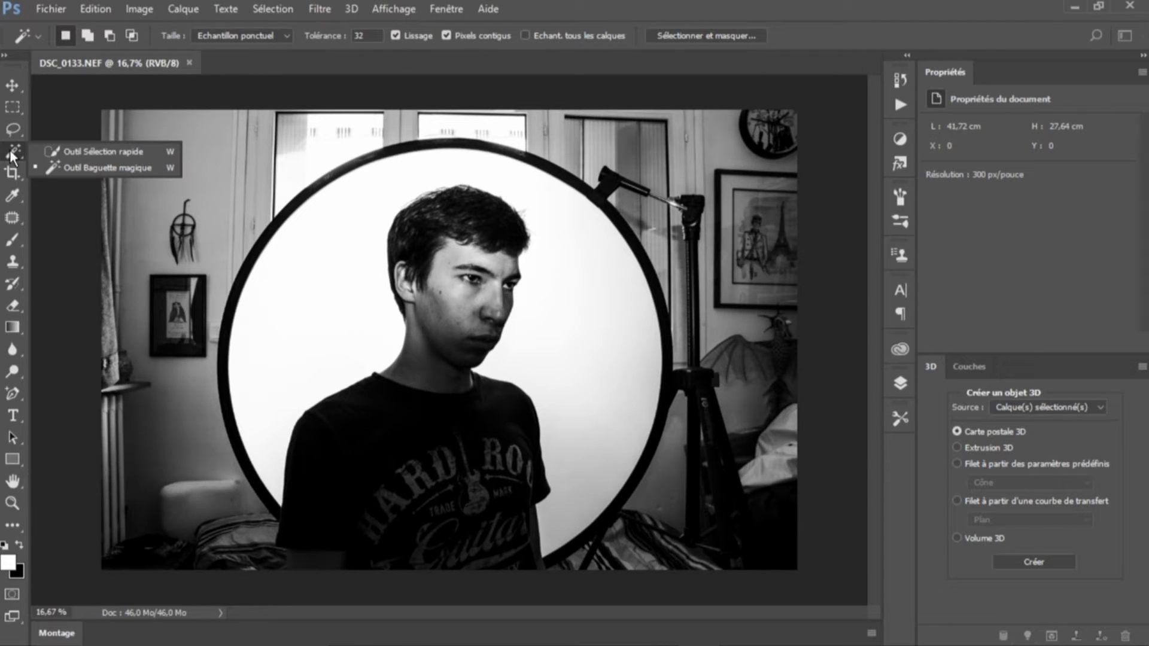
pyautogui.click(67, 151)
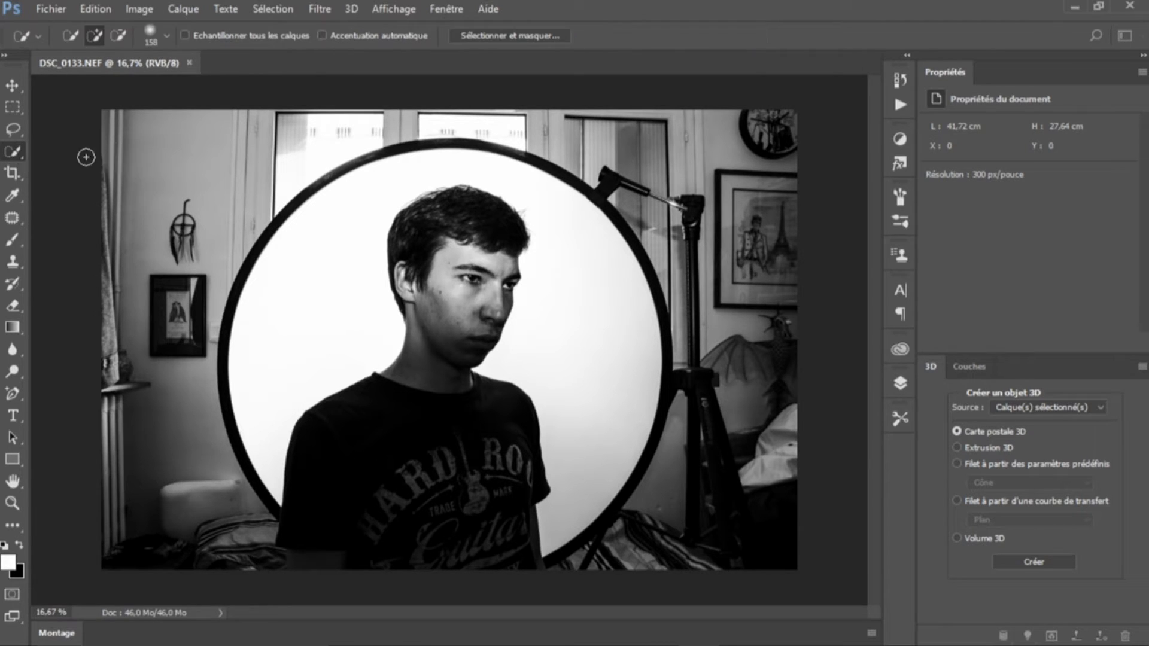
pyautogui.moveTo(270, 402); pyautogui.dragTo(355, 223)
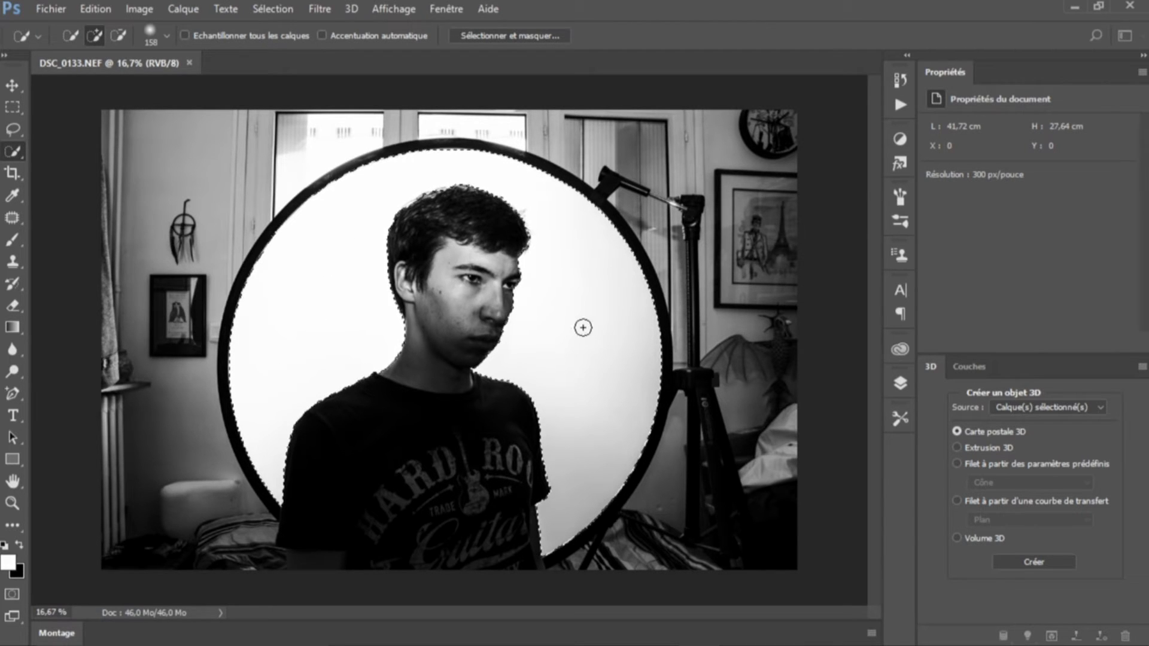
# Step: Extend the quick selection over the whole room, including the reflector rim, light stand, curtain and wall clock
pyautogui.moveTo(600, 418)
pyautogui.mouseDown()
pyautogui.moveTo(683, 504)
pyautogui.moveTo(742, 476)
pyautogui.mouseUp()
pyautogui.moveTo(766, 428)
pyautogui.mouseDown()
pyautogui.moveTo(688, 275)
pyautogui.moveTo(742, 252)
pyautogui.moveTo(688, 197)
pyautogui.moveTo(430, 123)
pyautogui.moveTo(263, 159)
pyautogui.moveTo(173, 295)
pyautogui.moveTo(156, 413)
pyautogui.moveTo(161, 470)
pyautogui.moveTo(196, 565)
pyautogui.moveTo(215, 534)
pyautogui.moveTo(267, 561)
pyautogui.mouseUp()
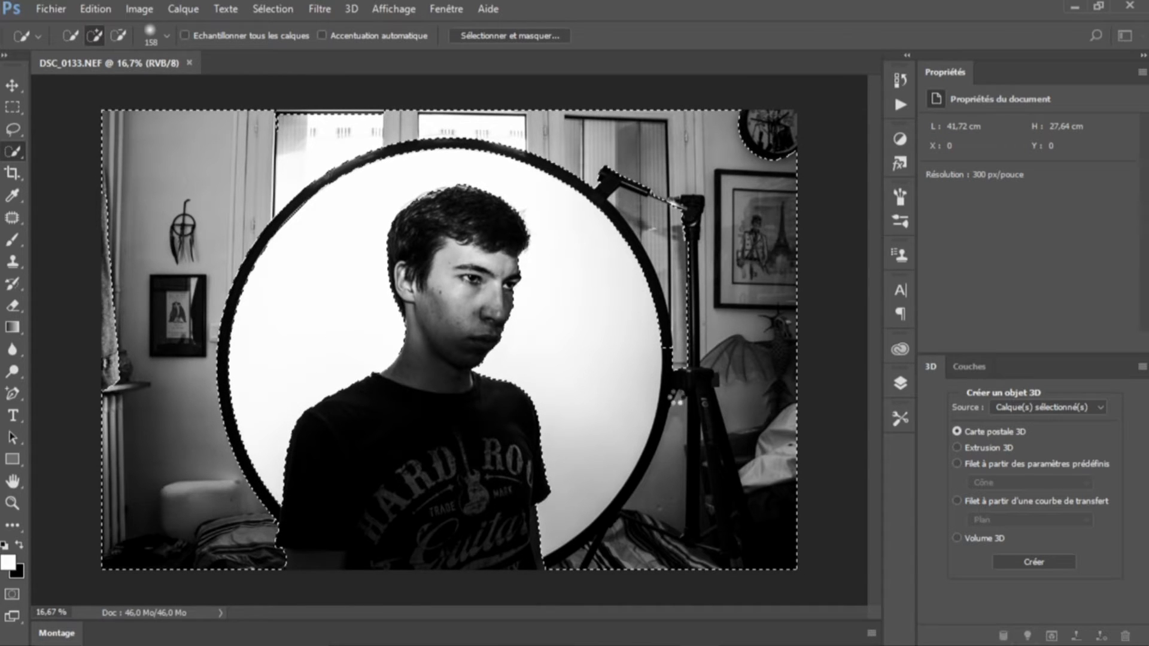
pyautogui.moveTo(639, 183)
pyautogui.mouseDown()
pyautogui.moveTo(610, 166)
pyautogui.moveTo(558, 182)
pyautogui.moveTo(462, 149)
pyautogui.moveTo(398, 154)
pyautogui.moveTo(320, 186)
pyautogui.moveTo(271, 232)
pyautogui.moveTo(233, 305)
pyautogui.moveTo(225, 368)
pyautogui.moveTo(269, 488)
pyautogui.mouseUp()
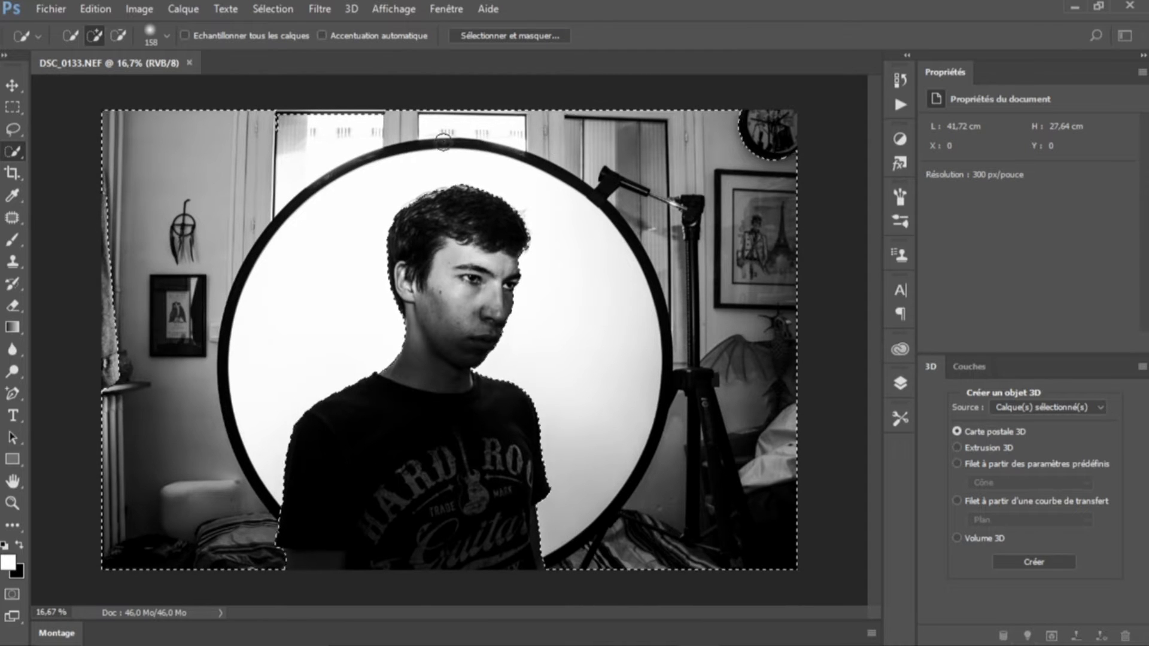
pyautogui.moveTo(99, 341); pyautogui.dragTo(94, 289)
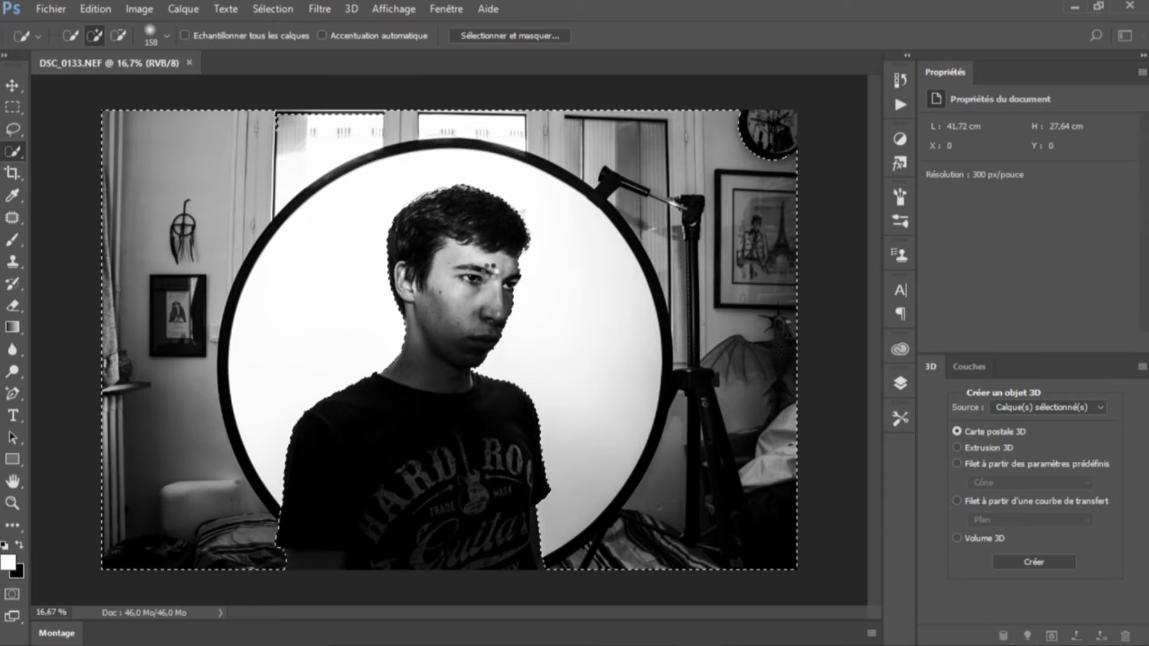
pyautogui.moveTo(790, 141); pyautogui.dragTo(795, 110)
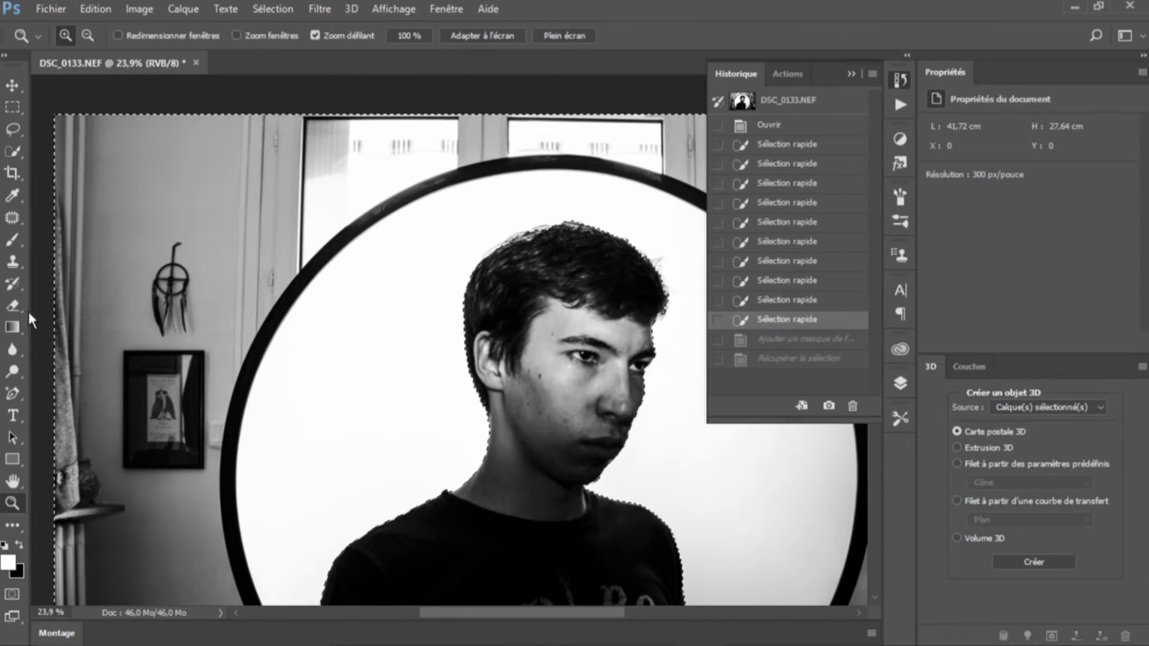
# Step: Start Select and Mask on the background selection and refine the hair edge along the back and crown of the head
pyautogui.click(14, 152)
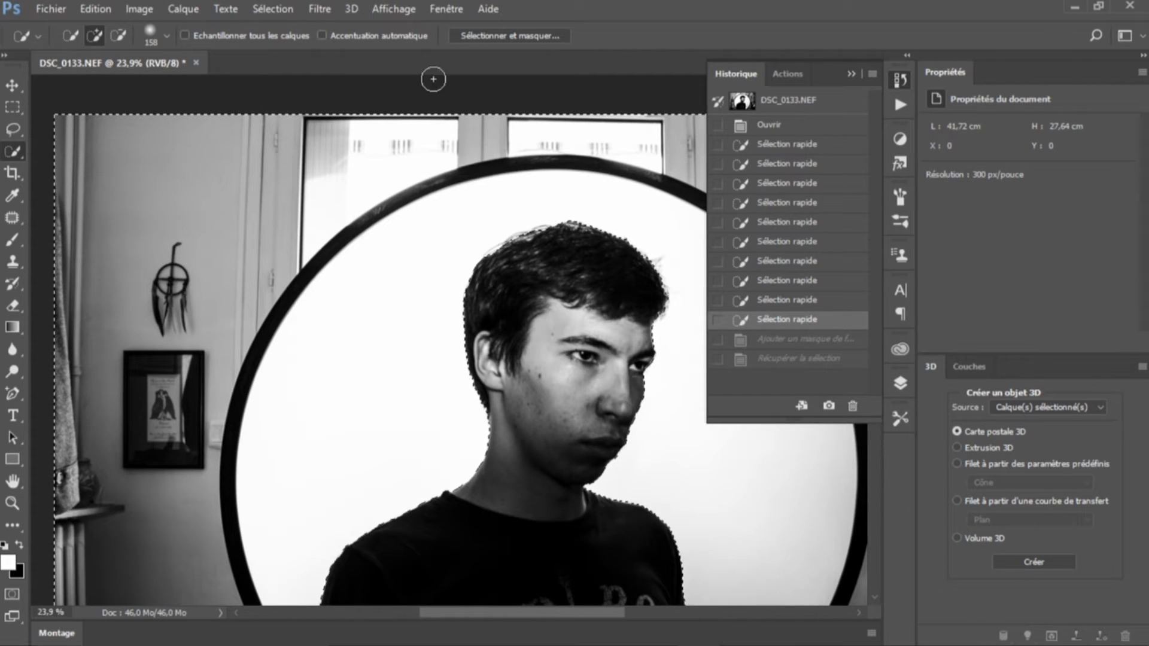
pyautogui.click(523, 35)
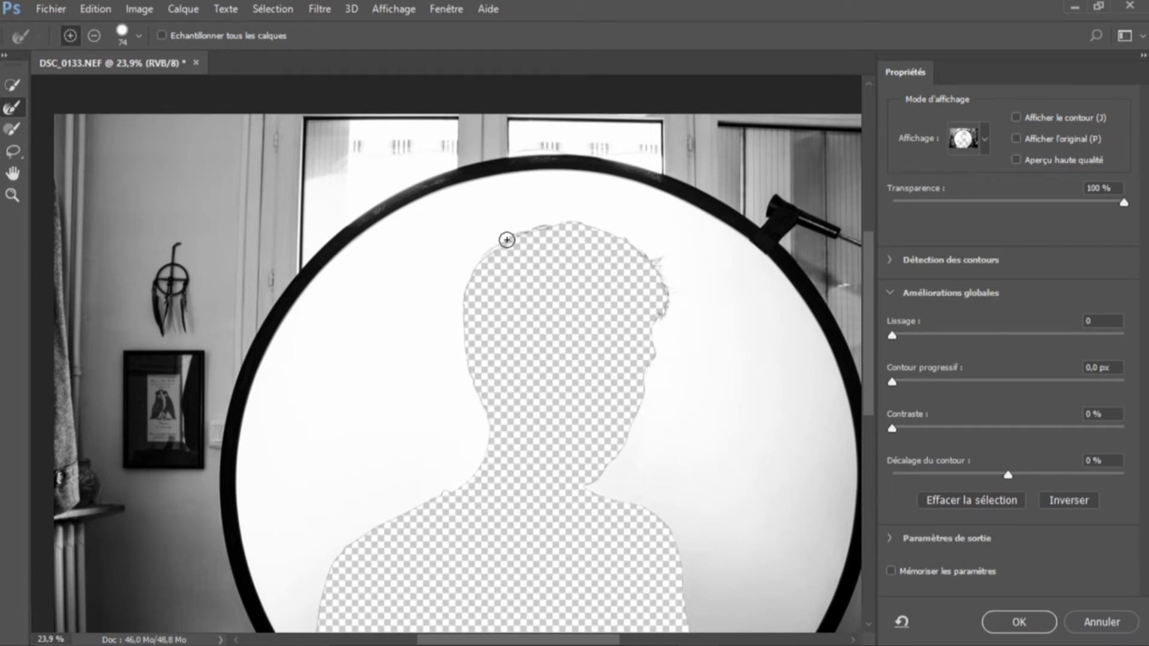
pyautogui.click(13, 194)
pyautogui.moveTo(526, 244); pyautogui.dragTo(595, 241)
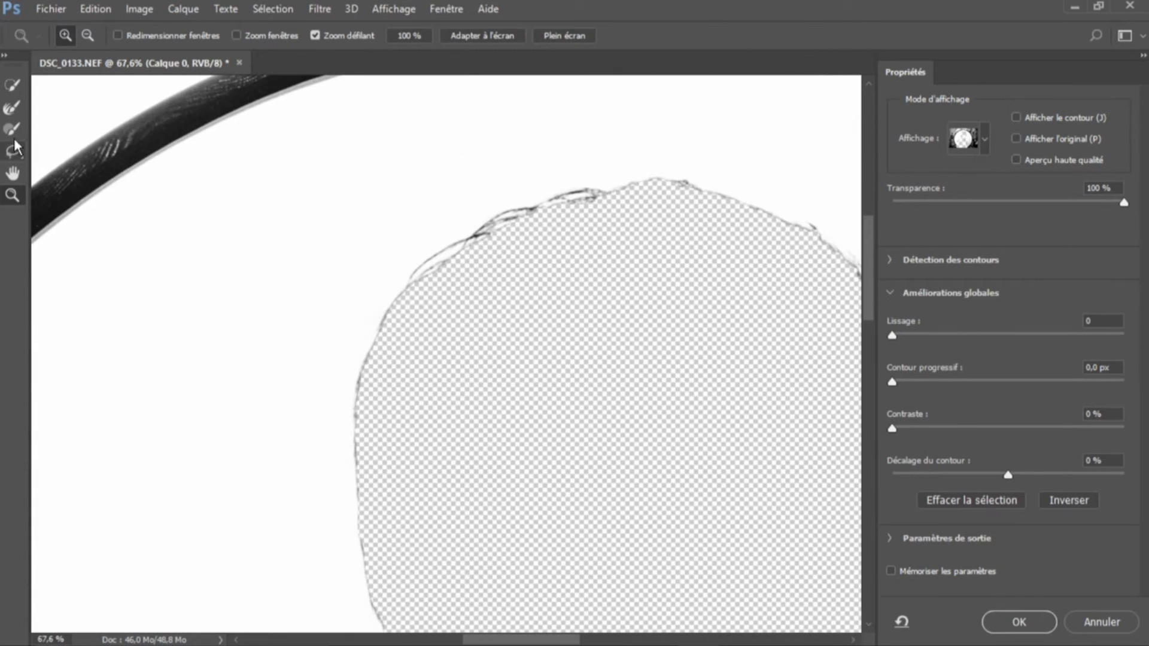
pyautogui.press('r')
pyautogui.moveTo(356, 348)
pyautogui.mouseDown()
pyautogui.moveTo(351, 415)
pyautogui.moveTo(377, 325)
pyautogui.moveTo(428, 257)
pyautogui.moveTo(549, 196)
pyautogui.moveTo(621, 174)
pyautogui.moveTo(697, 177)
pyautogui.mouseUp()
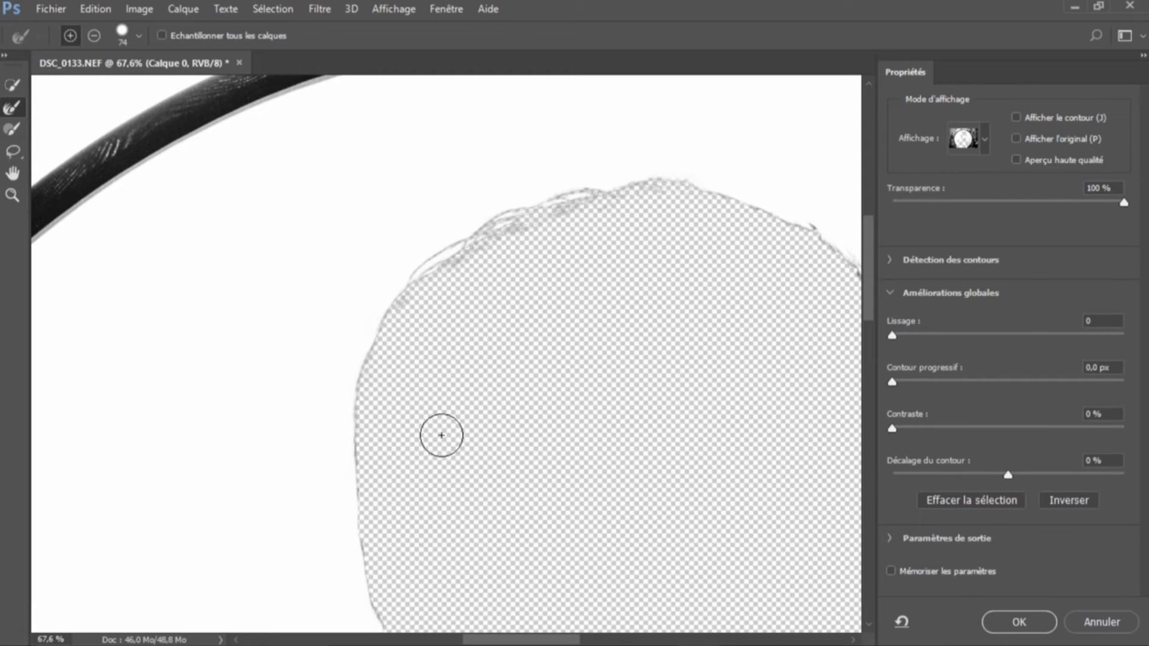
# Step: Refine the edge along the front hair and forehead, and apply the Select and Mask result to the selection
pyautogui.moveTo(507, 641); pyautogui.dragTo(567, 641)
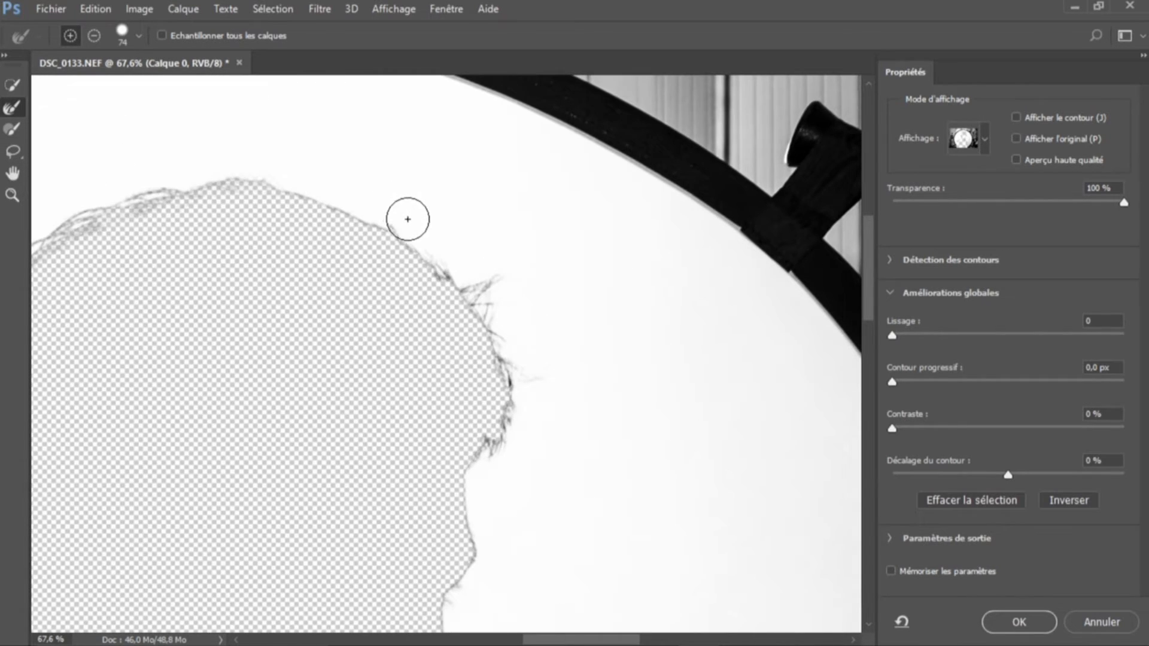
pyautogui.moveTo(387, 215)
pyautogui.mouseDown()
pyautogui.moveTo(415, 226)
pyautogui.moveTo(485, 299)
pyautogui.moveTo(490, 284)
pyautogui.moveTo(487, 307)
pyautogui.moveTo(525, 393)
pyautogui.moveTo(497, 474)
pyautogui.mouseUp()
pyautogui.moveTo(863, 293)
pyautogui.mouseDown()
pyautogui.moveTo(869, 370)
pyautogui.moveTo(868, 304)
pyautogui.mouseUp()
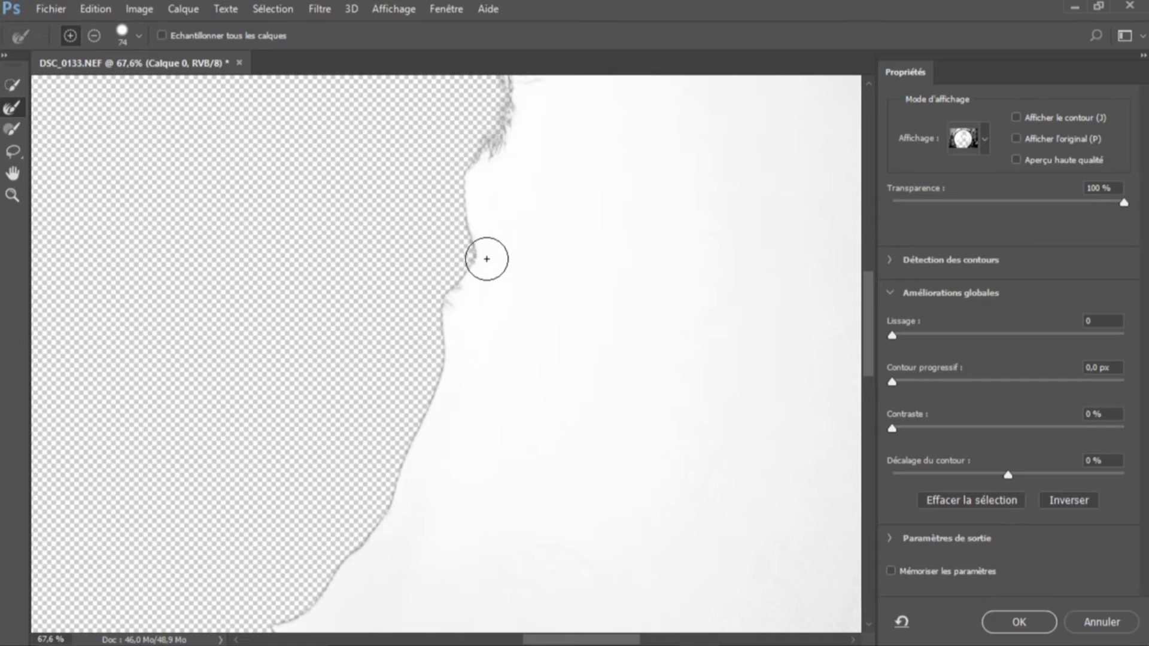
pyautogui.moveTo(867, 308)
pyautogui.mouseDown()
pyautogui.moveTo(861, 443)
pyautogui.moveTo(866, 223)
pyautogui.moveTo(865, 236)
pyautogui.mouseUp()
pyautogui.moveTo(592, 633); pyautogui.dragTo(554, 633)
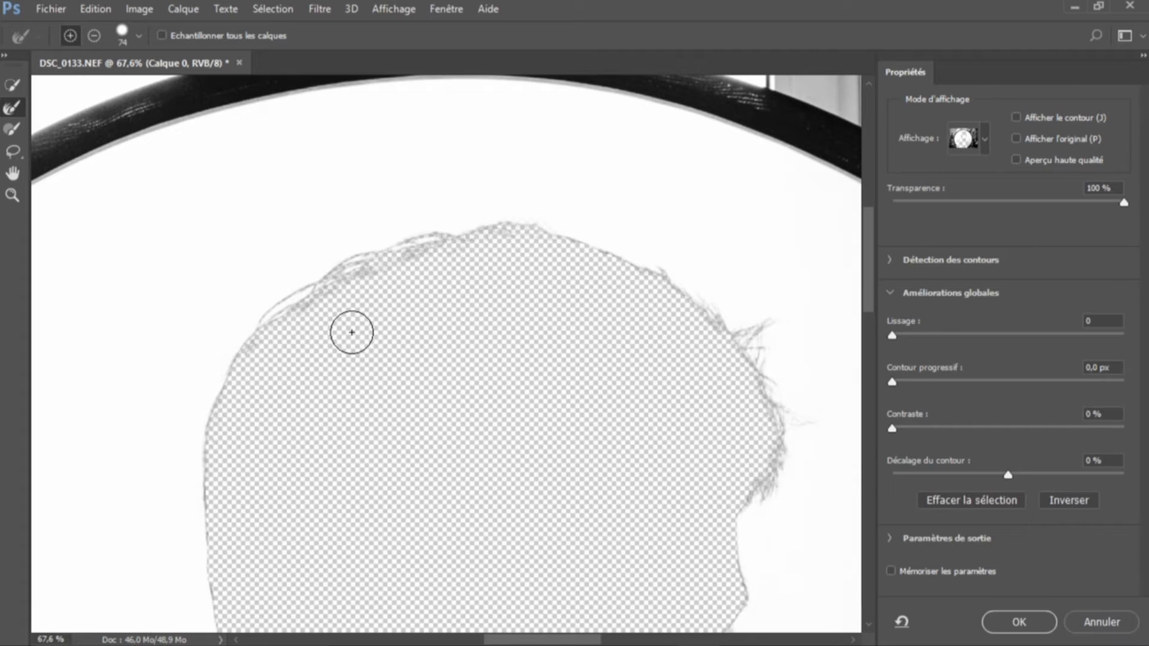
pyautogui.press('alt')
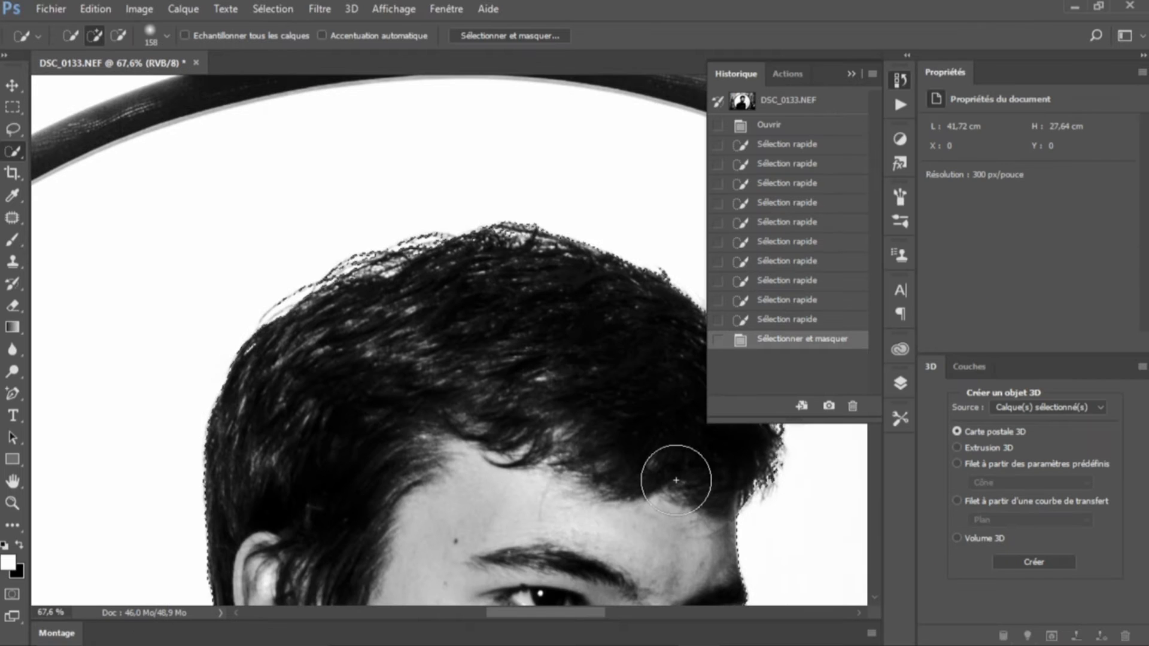
# Step: Add a layer mask from the selection and invert it so only the man stays visible on transparency
pyautogui.click(13, 504)
pyautogui.moveTo(652, 456); pyautogui.dragTo(603, 456)
pyautogui.click(852, 73)
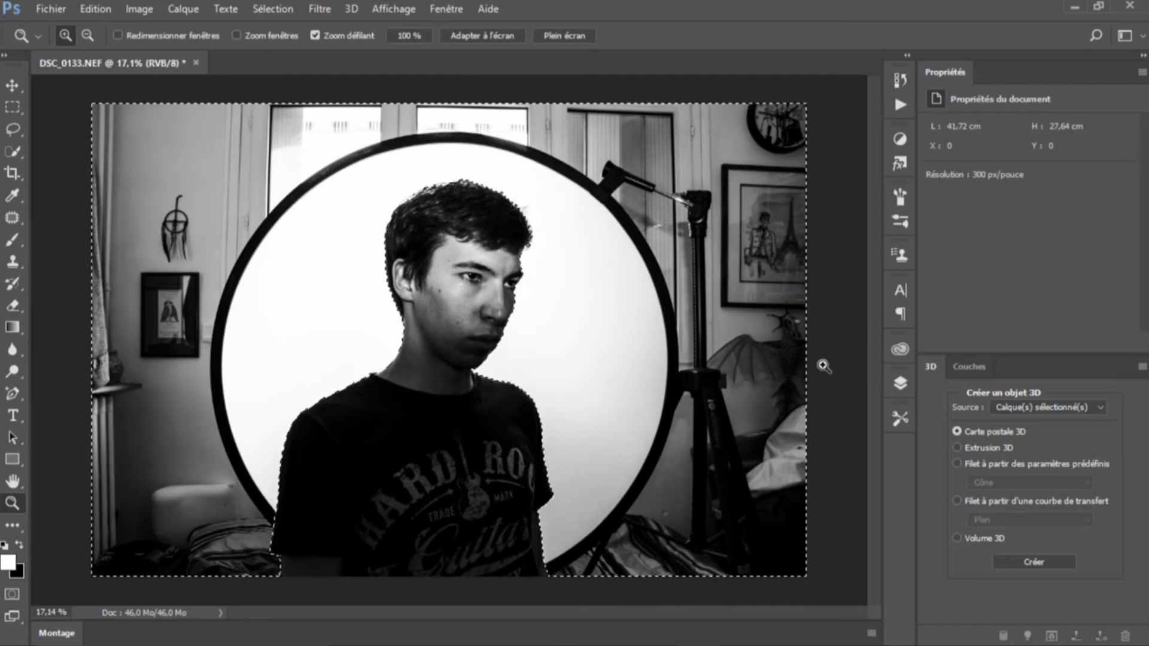
pyautogui.click(899, 383)
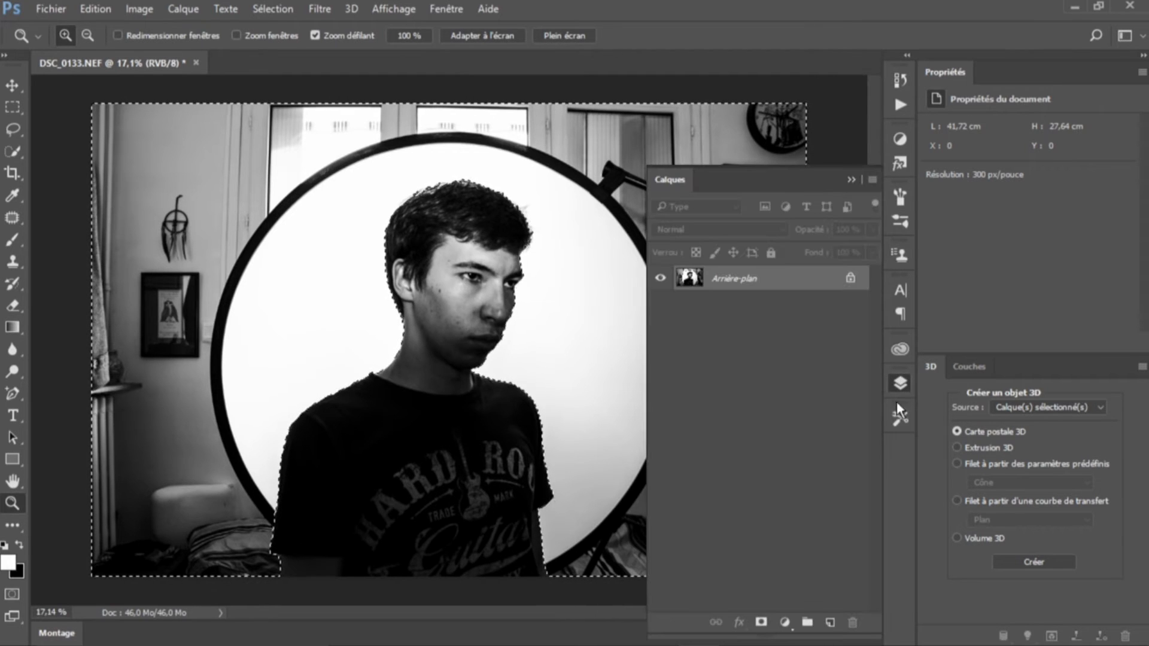
pyautogui.click(761, 622)
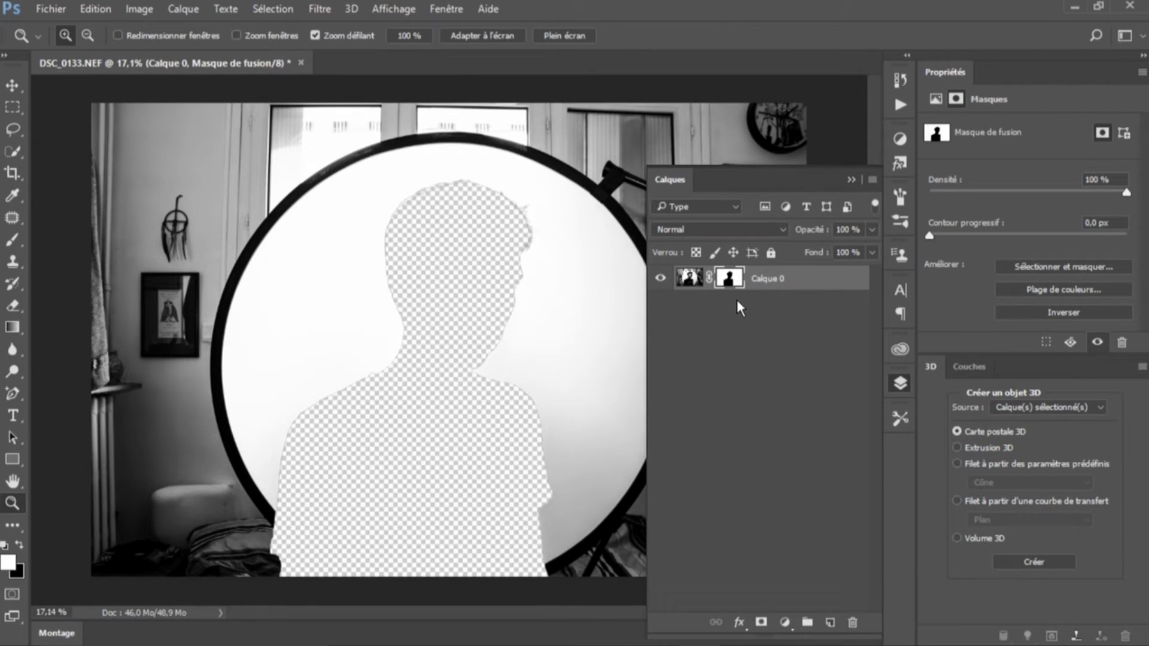
pyautogui.hotkey('ctrl', 'i')
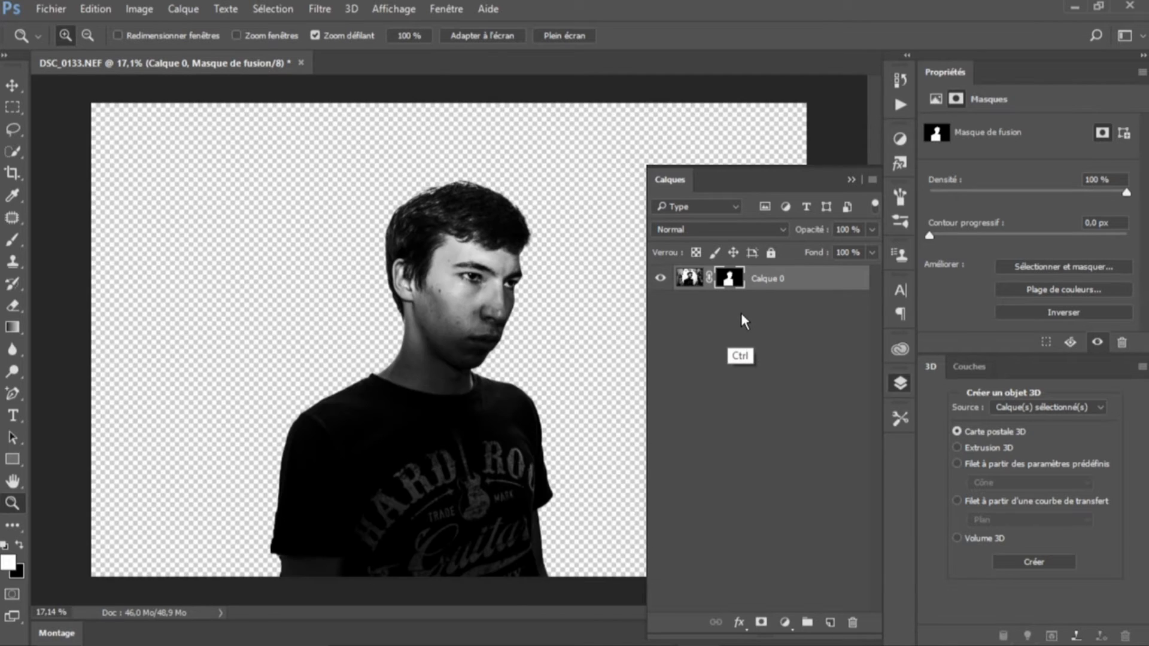
pyautogui.click(743, 362)
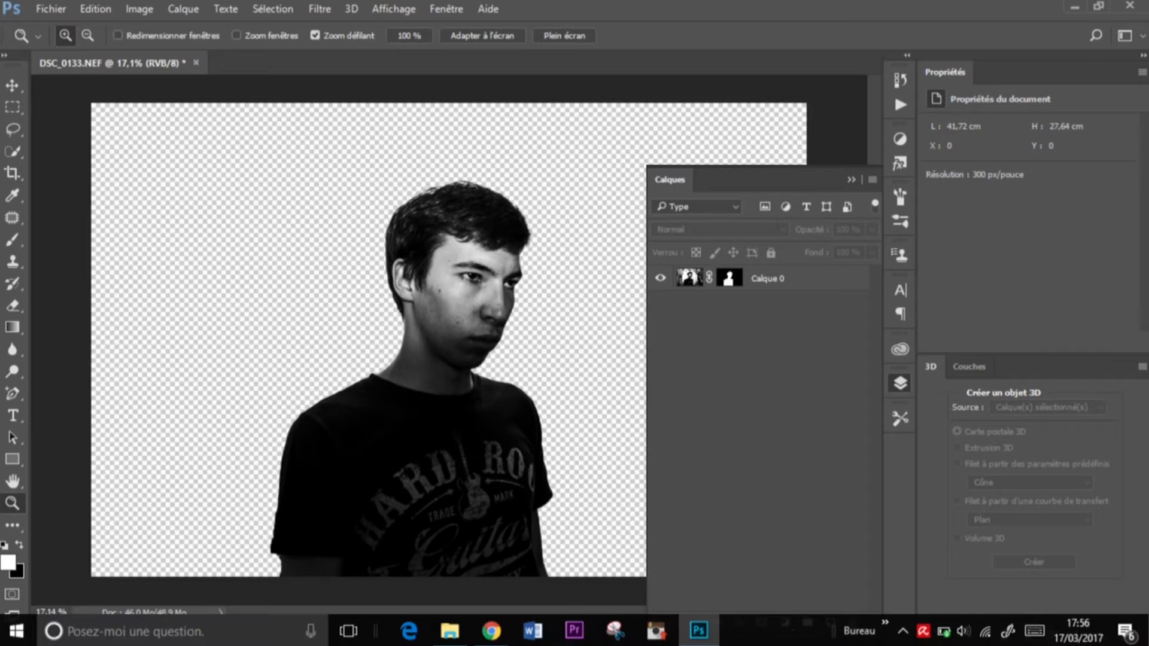
# Step: Open the ocean waves photo from the bien folder as a second document
pyautogui.click(58, 11)
pyautogui.click(78, 44)
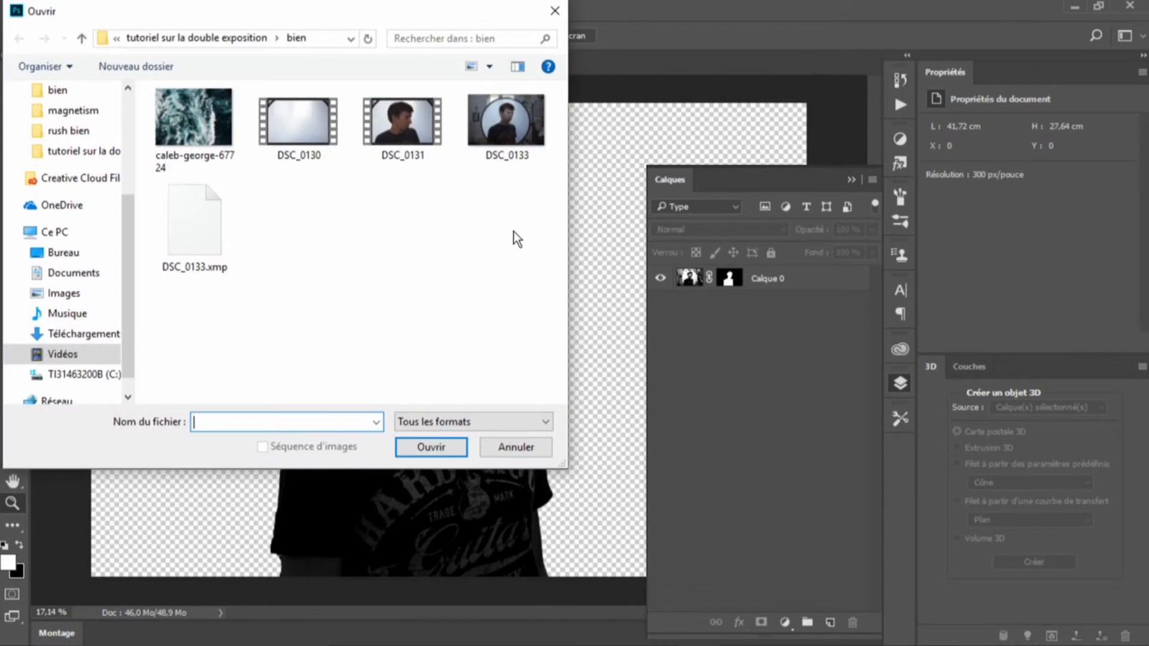
pyautogui.click(195, 121)
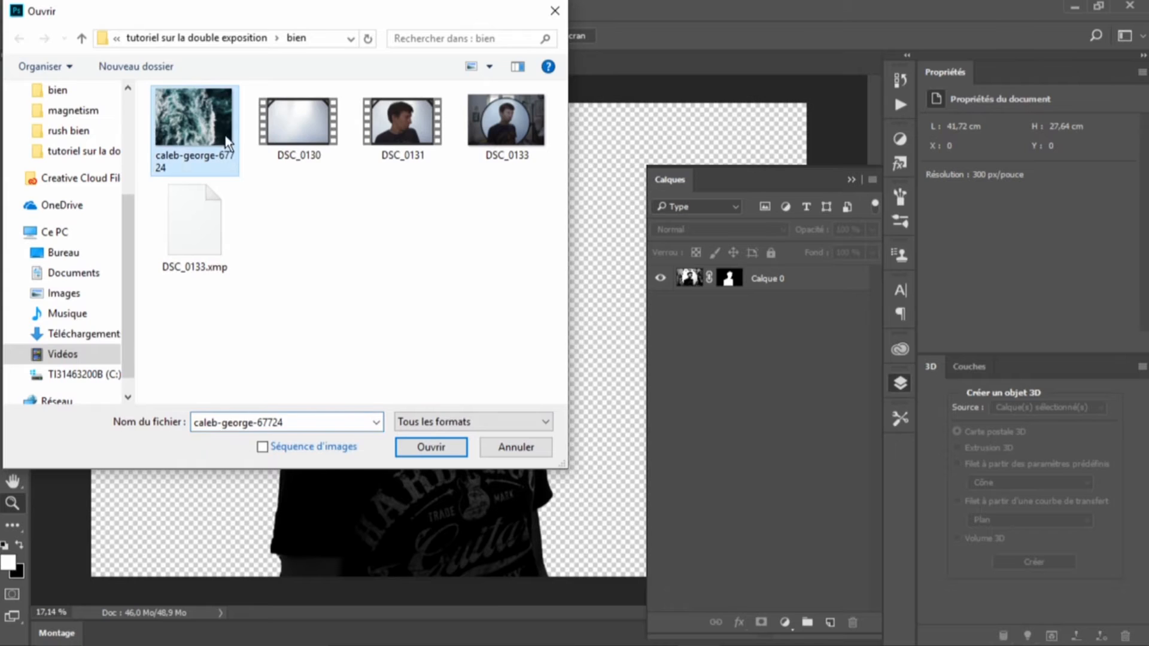
pyautogui.click(446, 445)
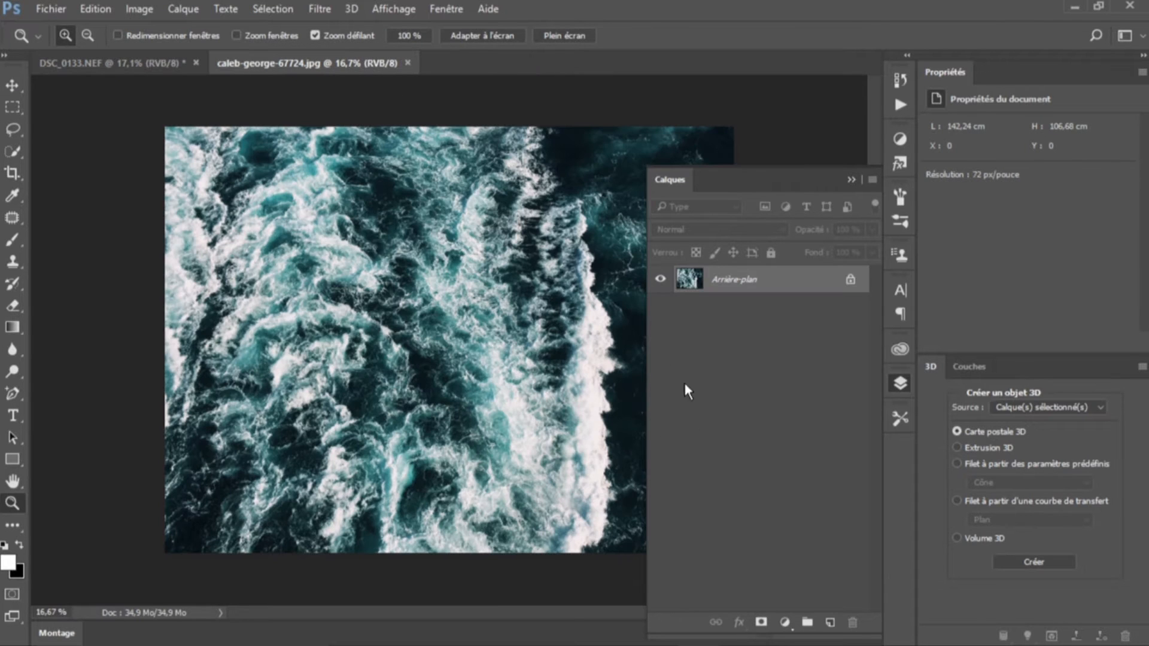
# Step: Move the ocean waves photo into the portrait document as a new layer and position it over the man
pyautogui.click(13, 86)
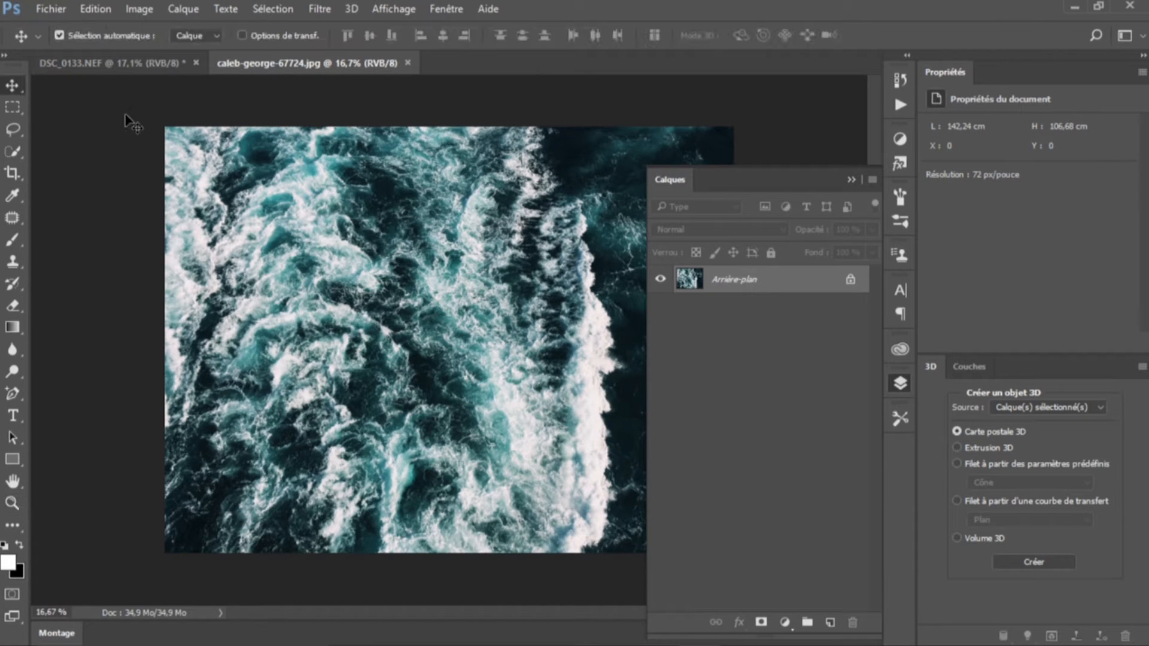
pyautogui.moveTo(226, 156); pyautogui.dragTo(286, 98)
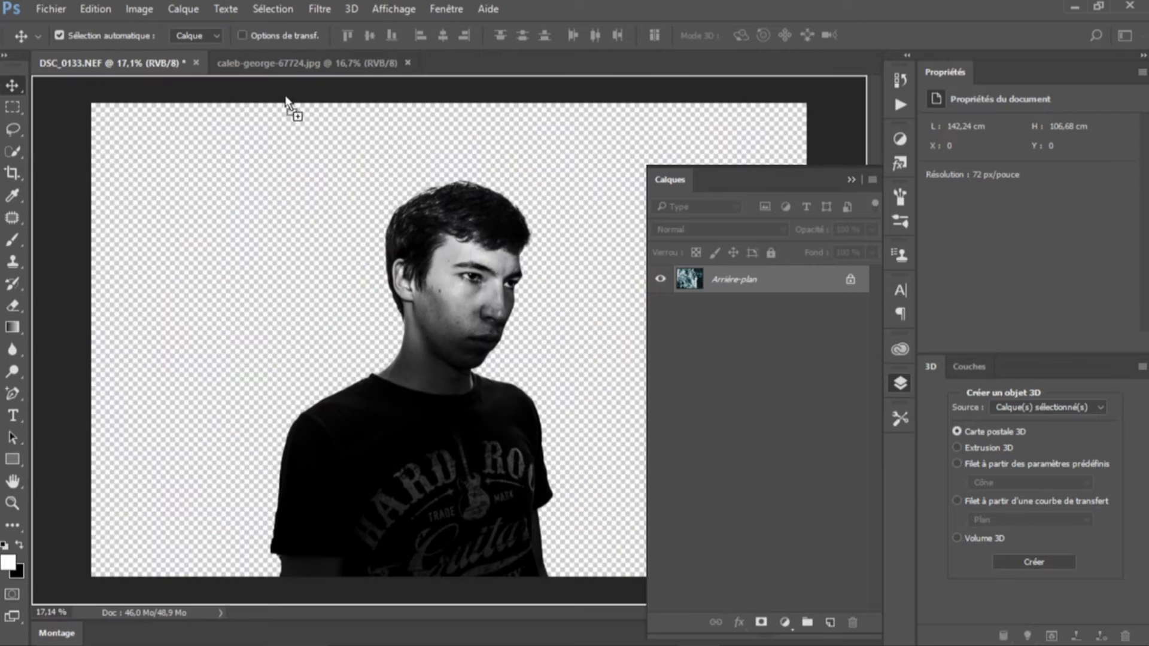
pyautogui.moveTo(647, 249); pyautogui.dragTo(708, 261)
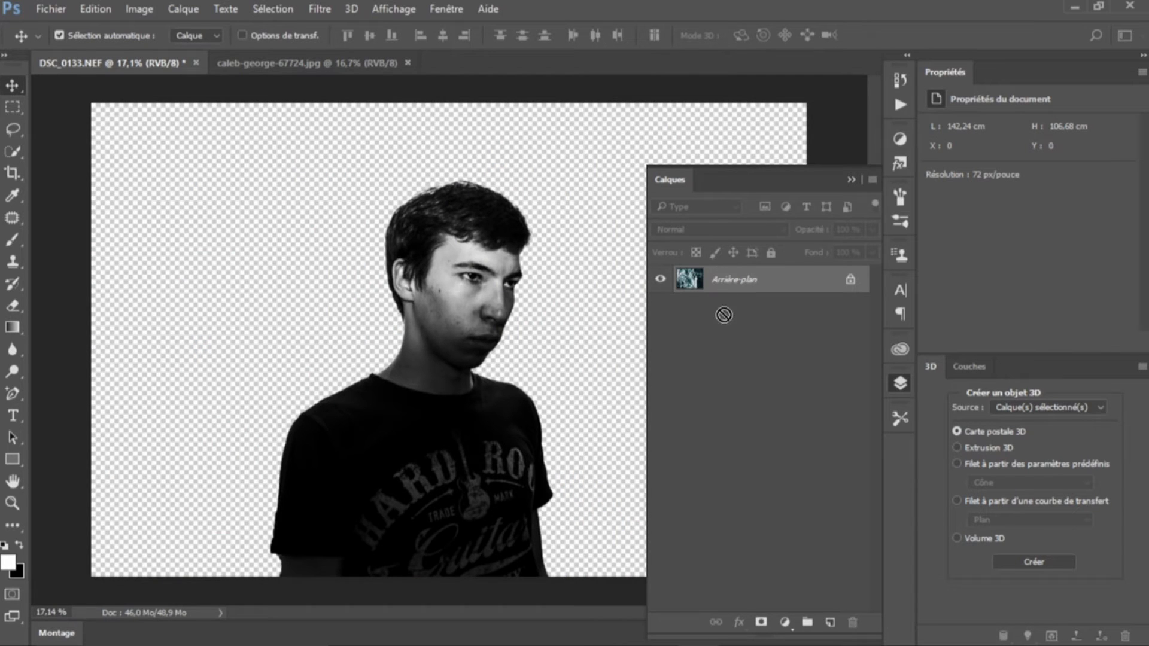
pyautogui.moveTo(743, 275); pyautogui.dragTo(562, 265)
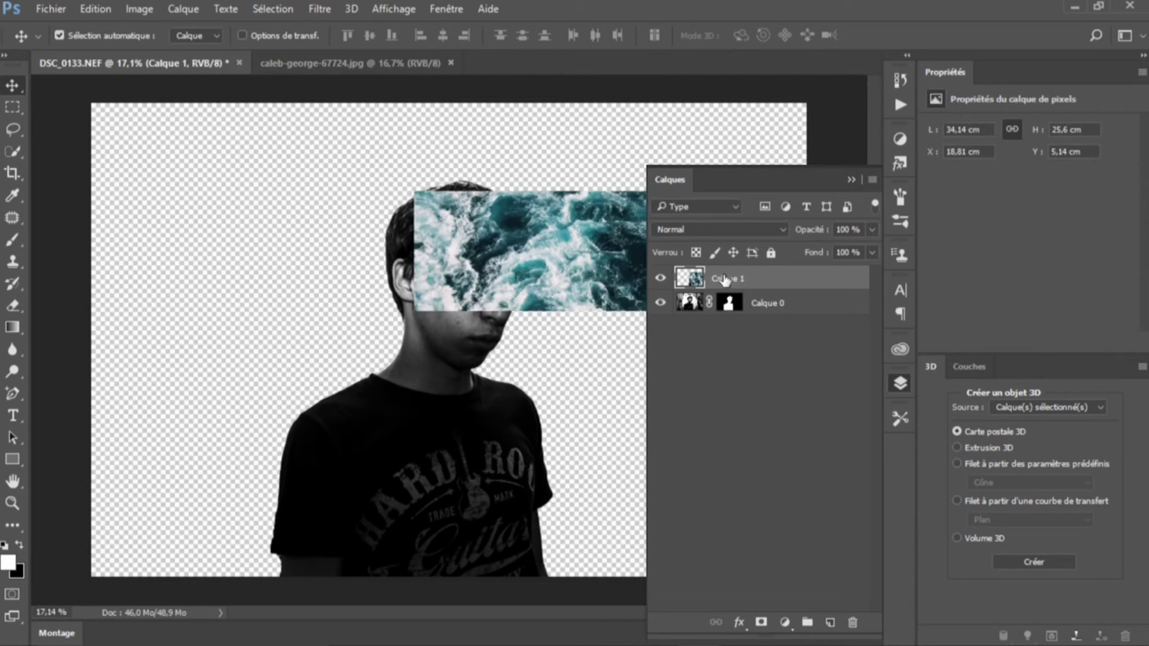
pyautogui.moveTo(494, 297); pyautogui.dragTo(247, 250)
# Step: Set the waves layer's blend mode to Lighten (Eclaircir) and its opacity to 74%
pyautogui.click(717, 228)
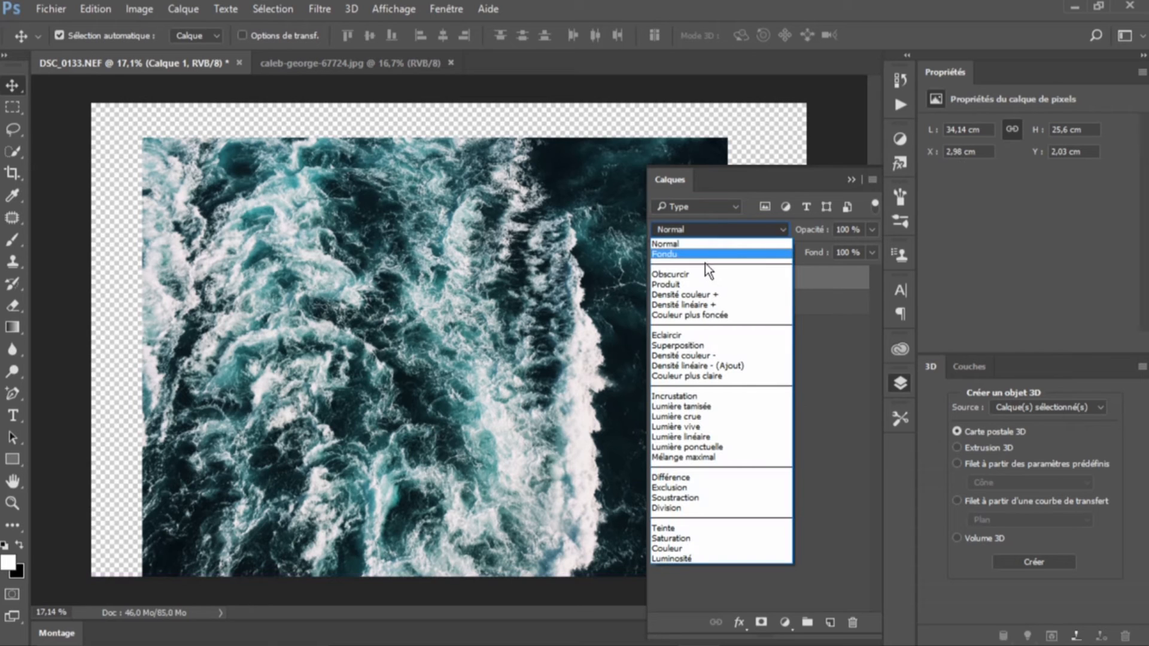
pyautogui.click(699, 345)
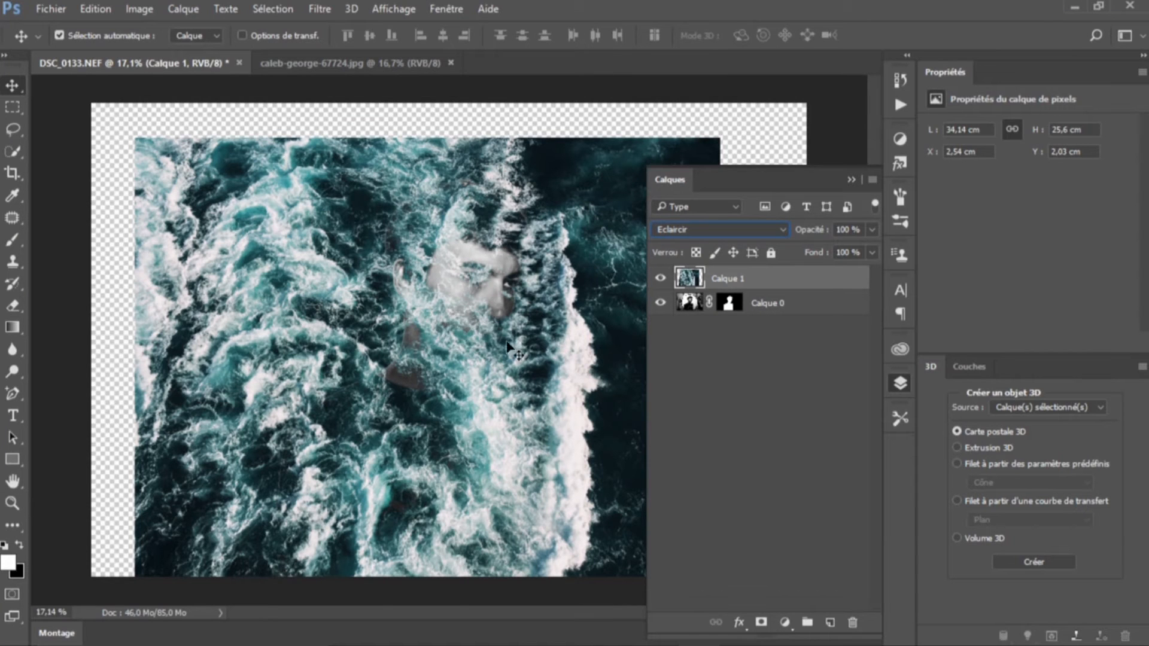
pyautogui.moveTo(827, 251); pyautogui.dragTo(849, 250)
pyautogui.moveTo(522, 371)
pyautogui.mouseDown()
pyautogui.moveTo(504, 392)
pyautogui.moveTo(507, 383)
pyautogui.moveTo(411, 390)
pyautogui.moveTo(427, 401)
pyautogui.moveTo(499, 396)
pyautogui.moveTo(444, 389)
pyautogui.moveTo(618, 383)
pyautogui.moveTo(533, 386)
pyautogui.mouseUp()
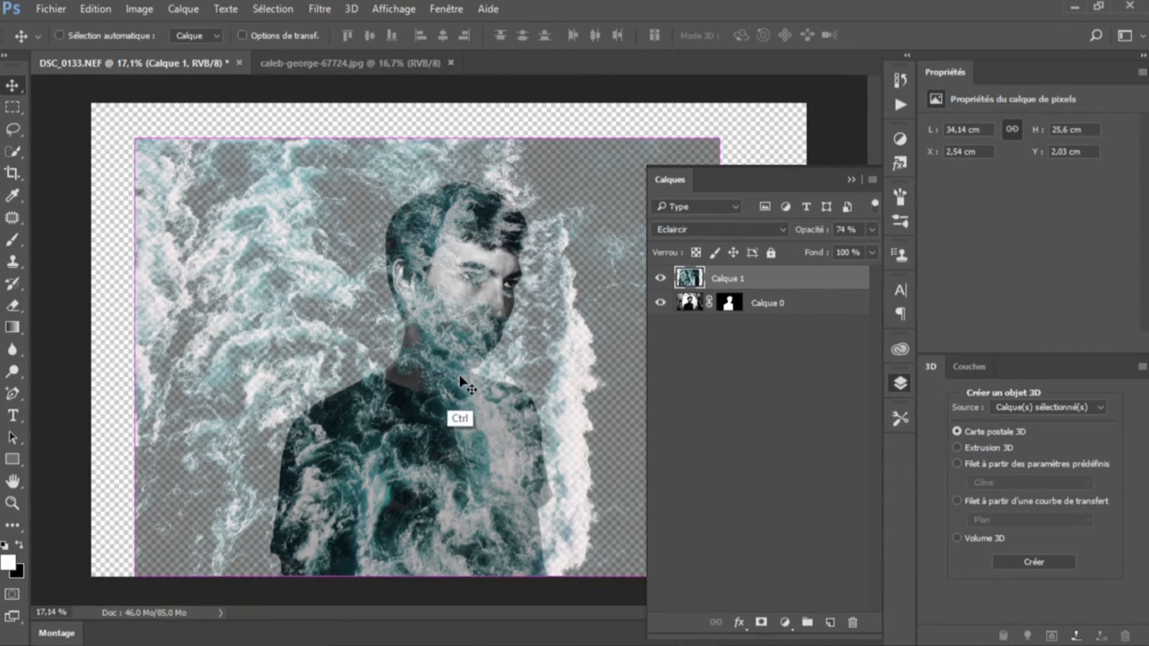
# Step: Rotate the waves layer about 35° so the white foam crosses the face and shoulder, and set its opacity to 100%
pyautogui.hotkey('ctrl', 't')
pyautogui.moveTo(450, 101); pyautogui.dragTo(575, 117)
pyautogui.moveTo(508, 357); pyautogui.dragTo(423, 233)
pyautogui.moveTo(612, 480); pyautogui.dragTo(540, 496)
pyautogui.moveTo(450, 319); pyautogui.dragTo(466, 305)
pyautogui.moveTo(585, 469); pyautogui.dragTo(596, 446)
pyautogui.moveTo(483, 380)
pyautogui.mouseDown()
pyautogui.moveTo(486, 367)
pyautogui.moveTo(461, 440)
pyautogui.moveTo(468, 393)
pyautogui.moveTo(479, 398)
pyautogui.mouseUp()
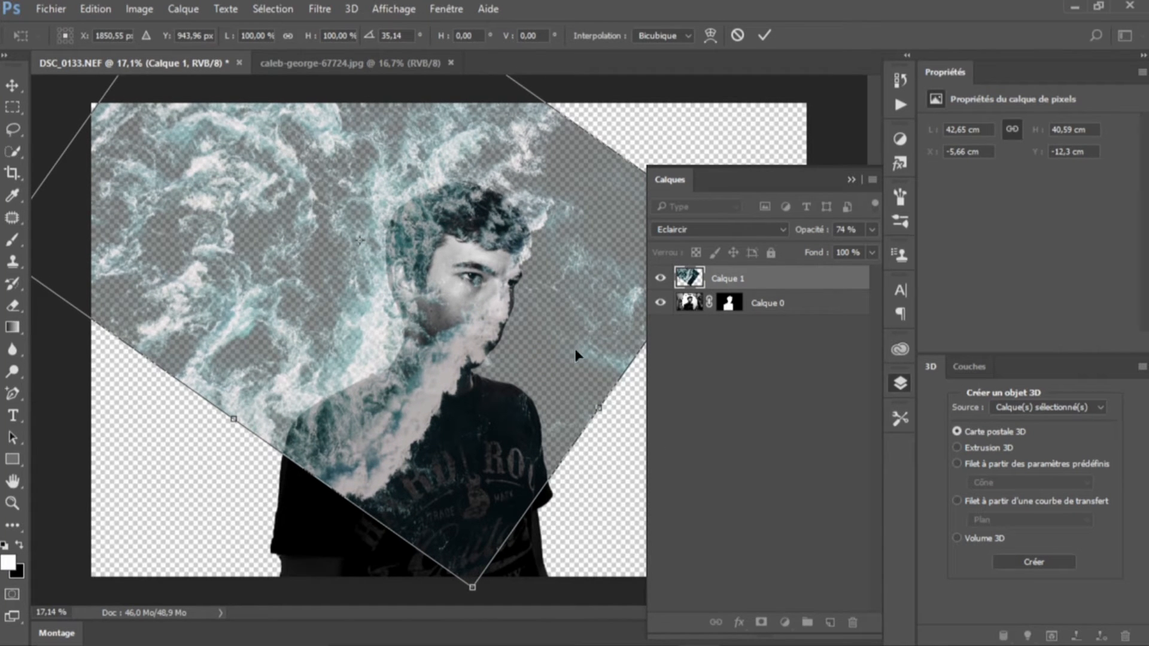
pyautogui.click(764, 36)
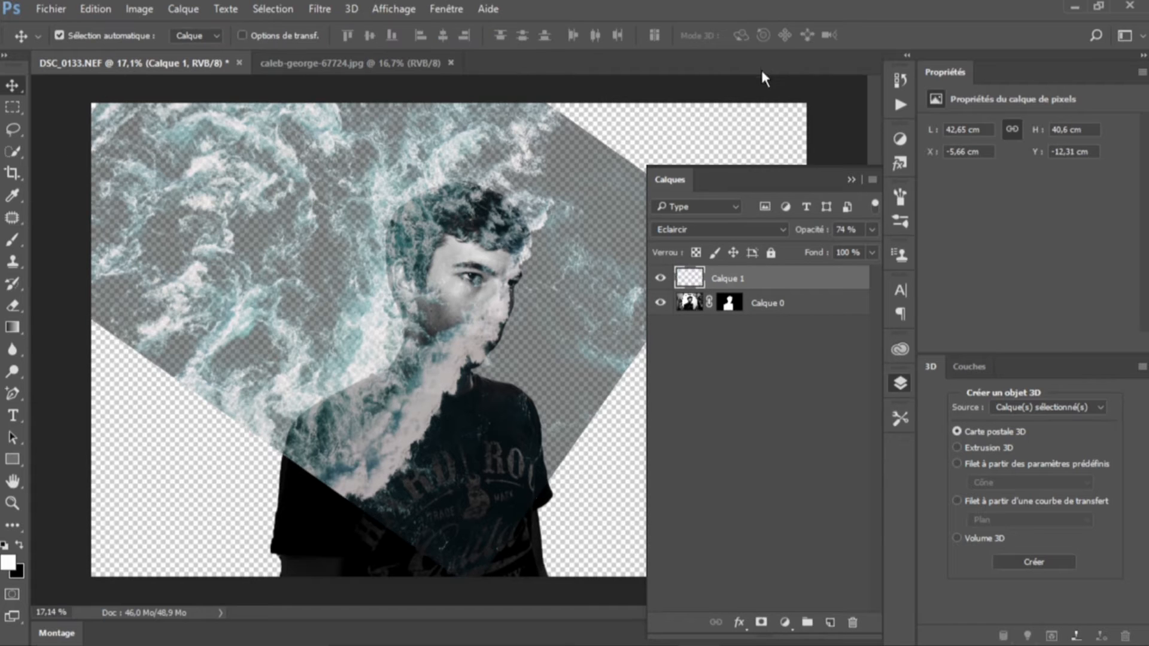
pyautogui.click(870, 230)
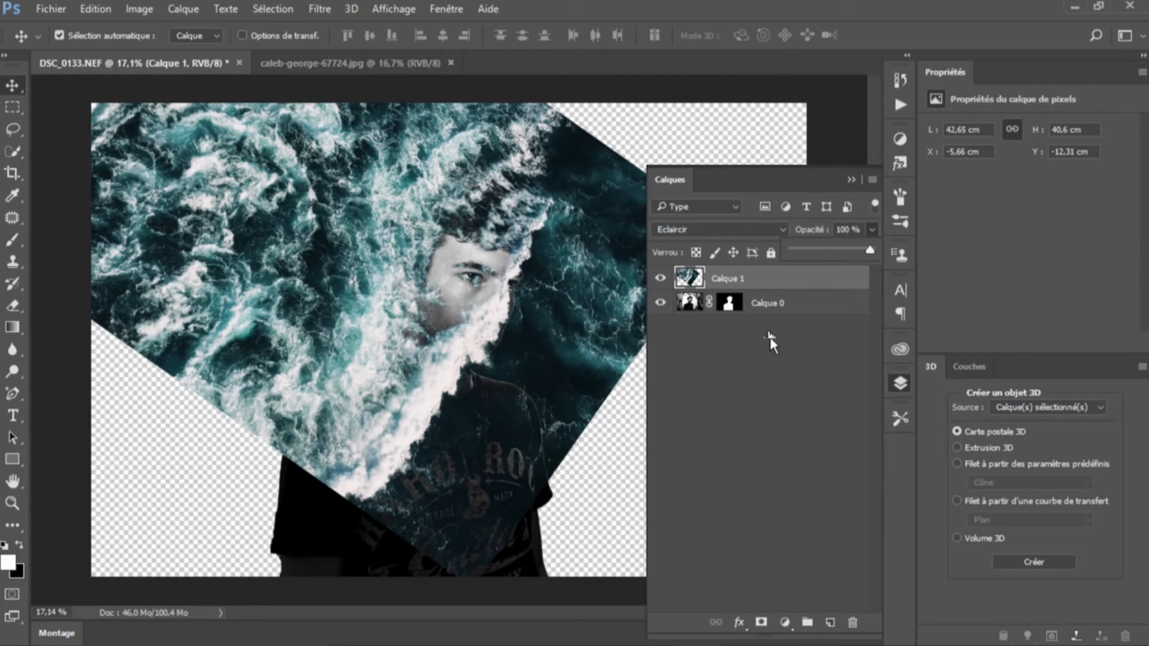
pyautogui.click(781, 343)
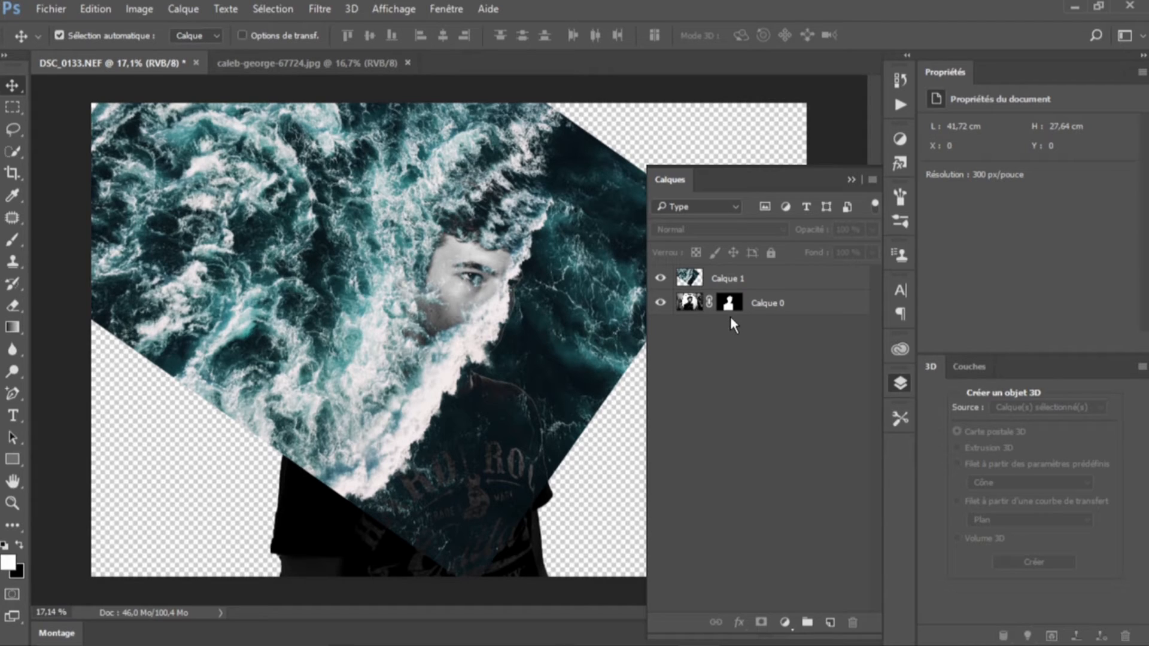
# Step: Load the portrait layer's mask as a selection and use it to mask Calque 1 to the man's silhouette
pyautogui.press('ctrl')
pyautogui.keyDown('ctrl'); pyautogui.click(729, 304); pyautogui.keyUp('ctrl')
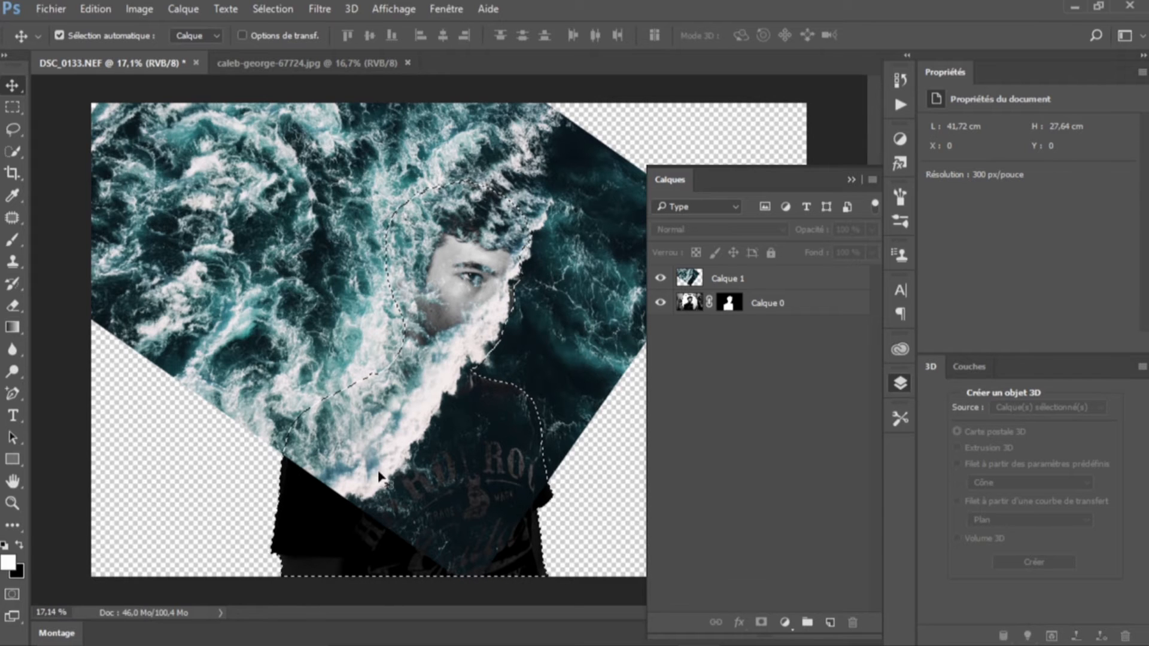
pyautogui.click(736, 282)
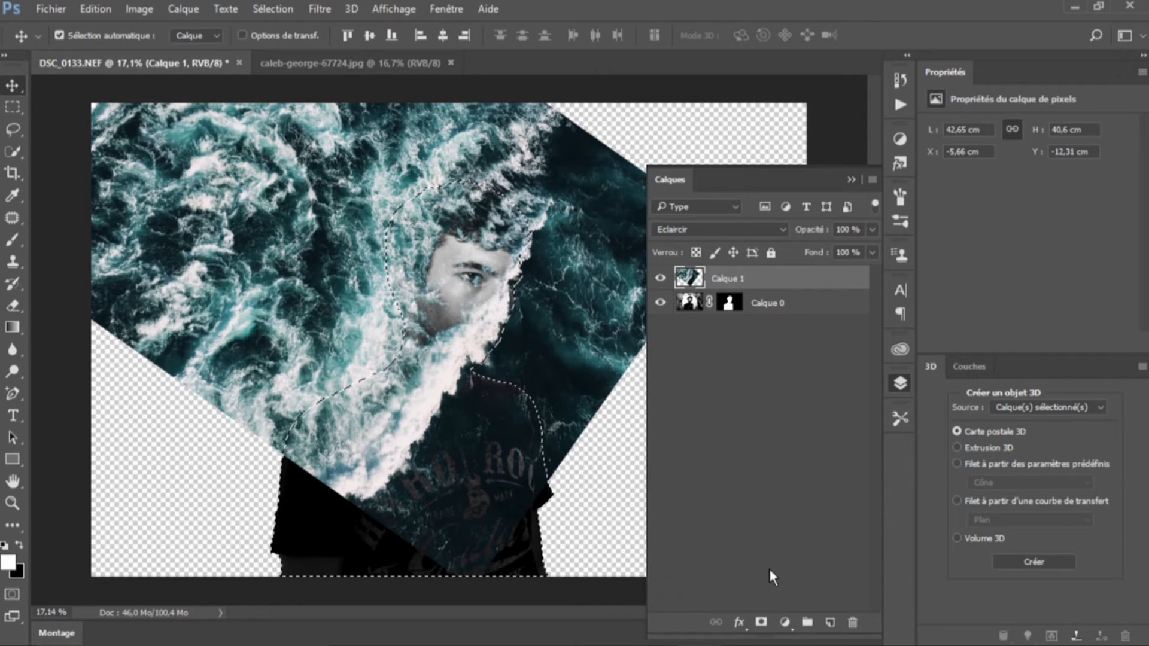
pyautogui.click(762, 624)
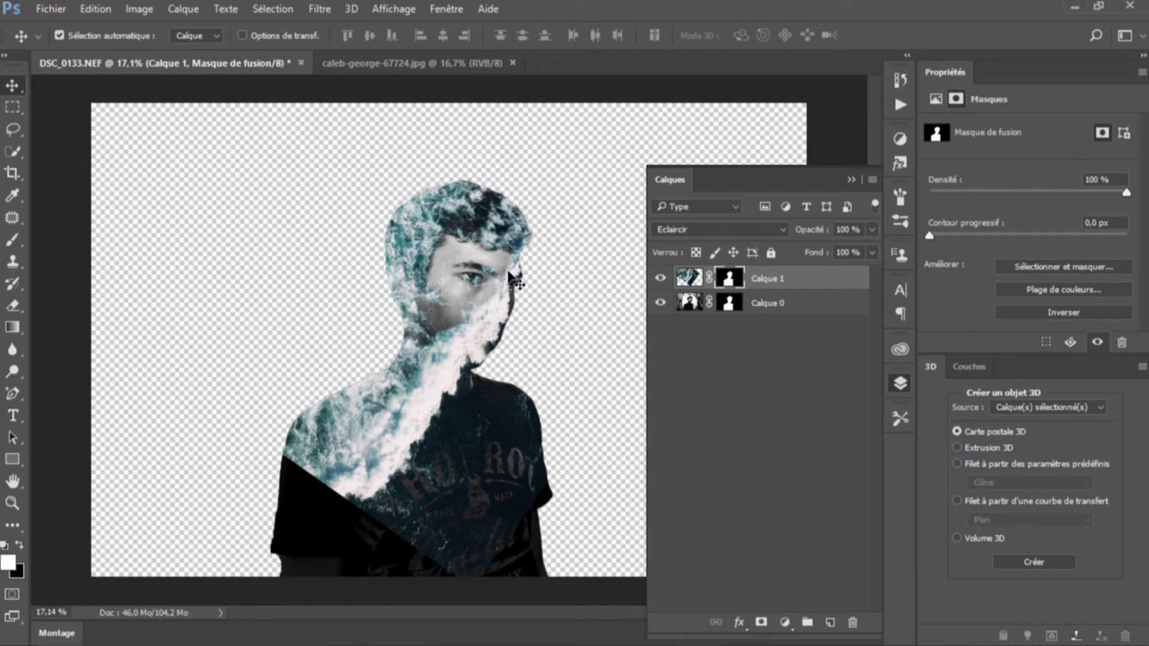
# Step: Add a new layer beneath the portrait and waves layers and fill it with white using the Paint Bucket
pyautogui.click(829, 622)
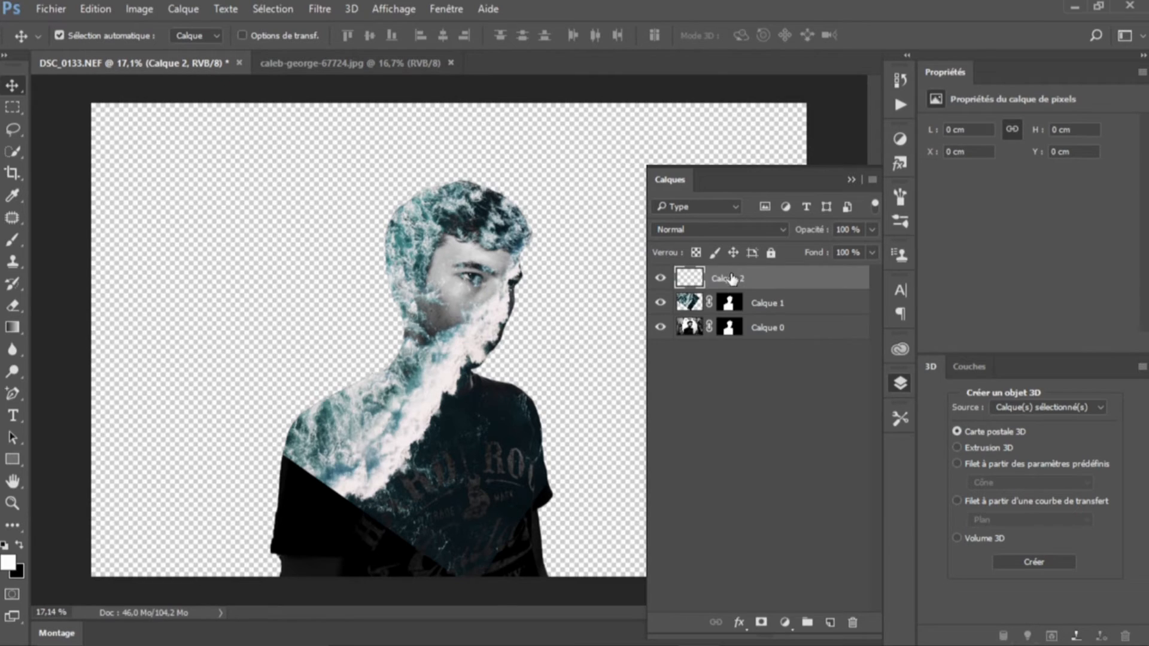
pyautogui.moveTo(731, 279); pyautogui.dragTo(682, 344)
pyautogui.click(14, 328)
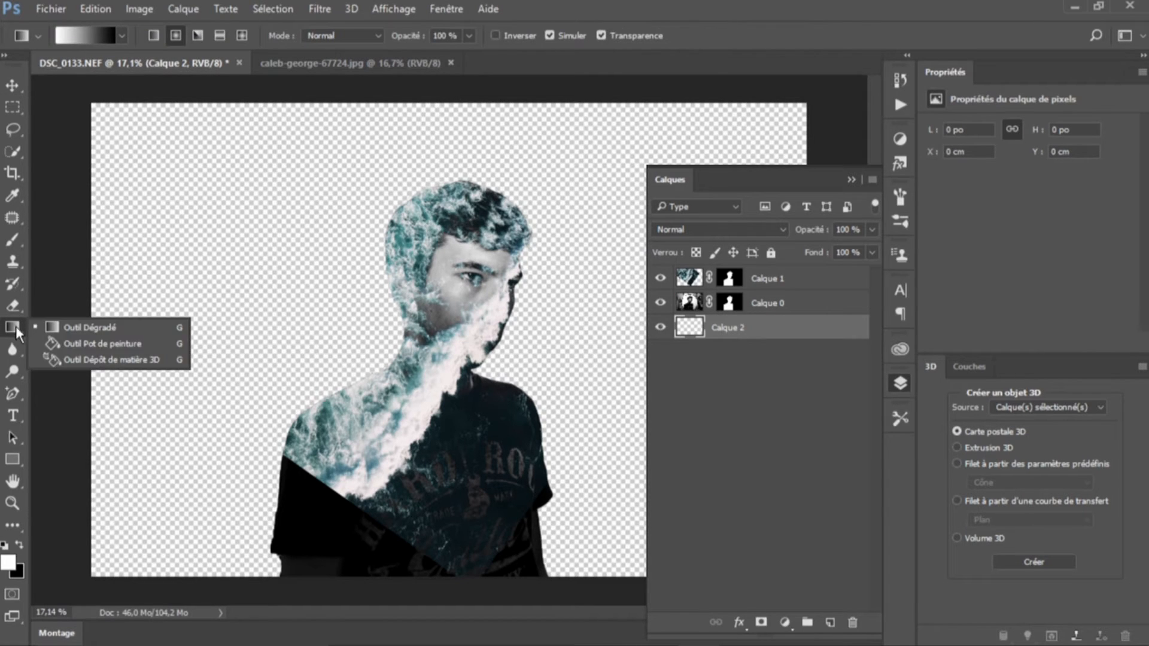
pyautogui.click(90, 344)
pyautogui.click(281, 318)
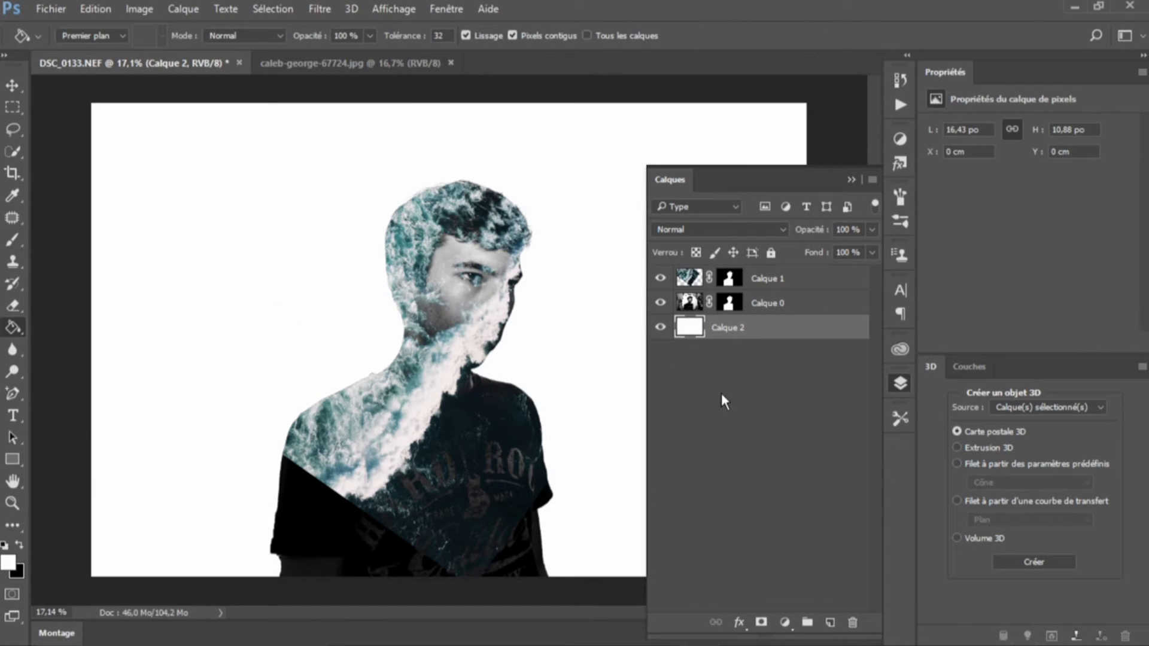
pyautogui.click(760, 386)
# Step: Draw a white-to-black radial gradient on Calque 1's mask so the waves fade out from the head toward the shirt
pyautogui.click(745, 283)
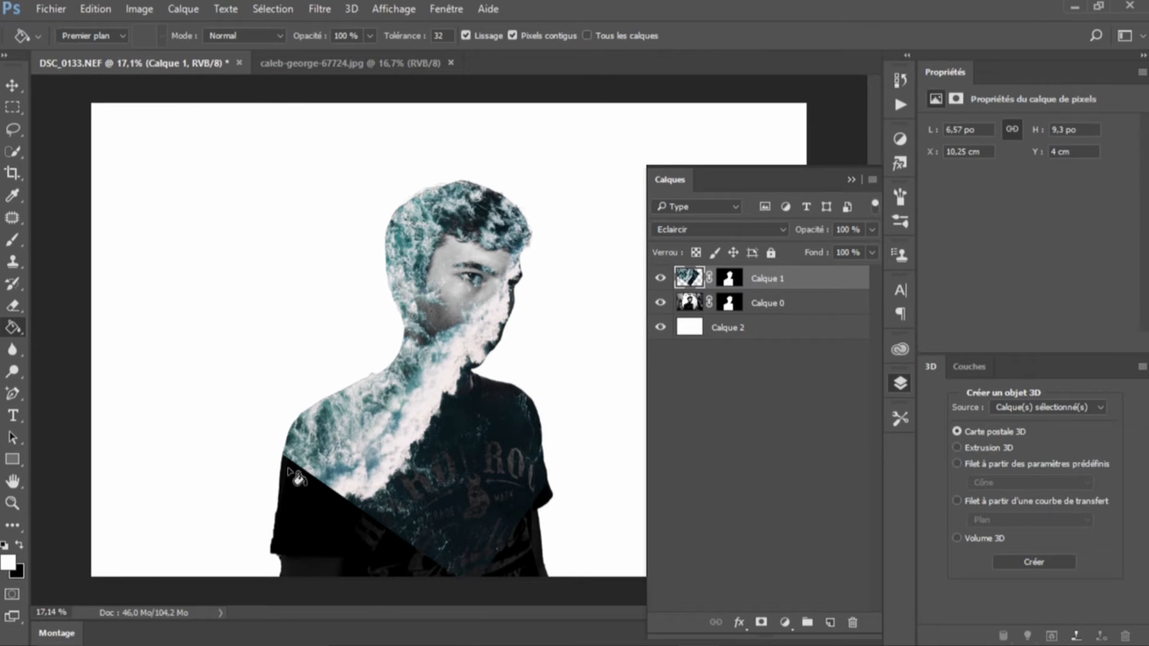
pyautogui.click(730, 280)
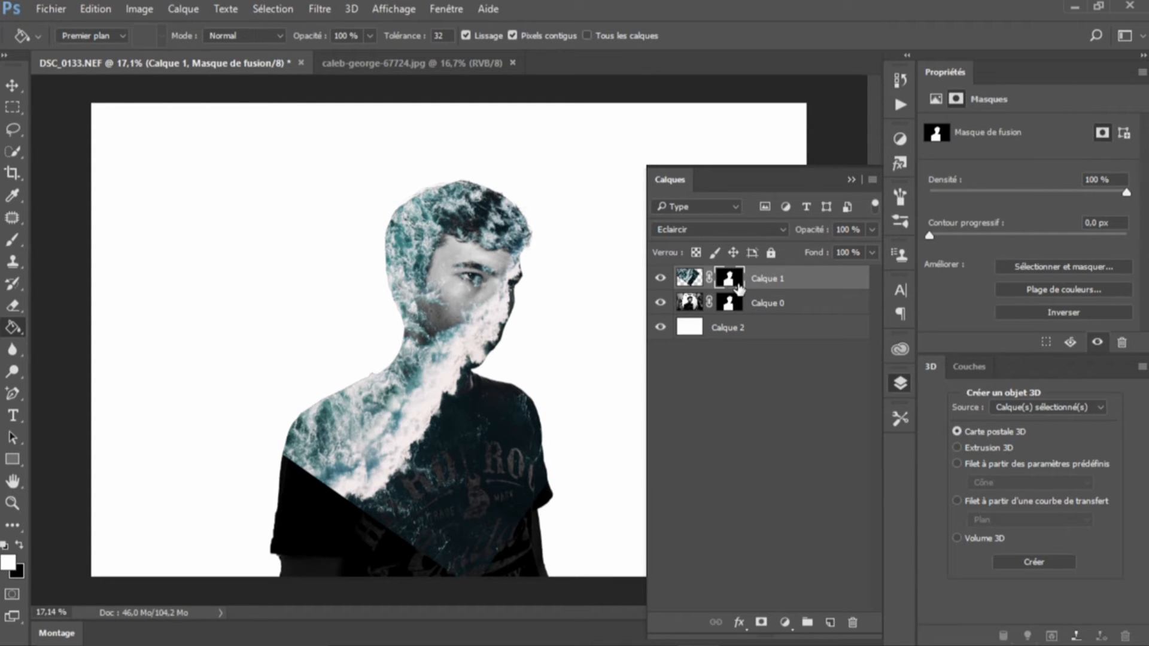
pyautogui.rightClick(10, 330)
pyautogui.click(69, 326)
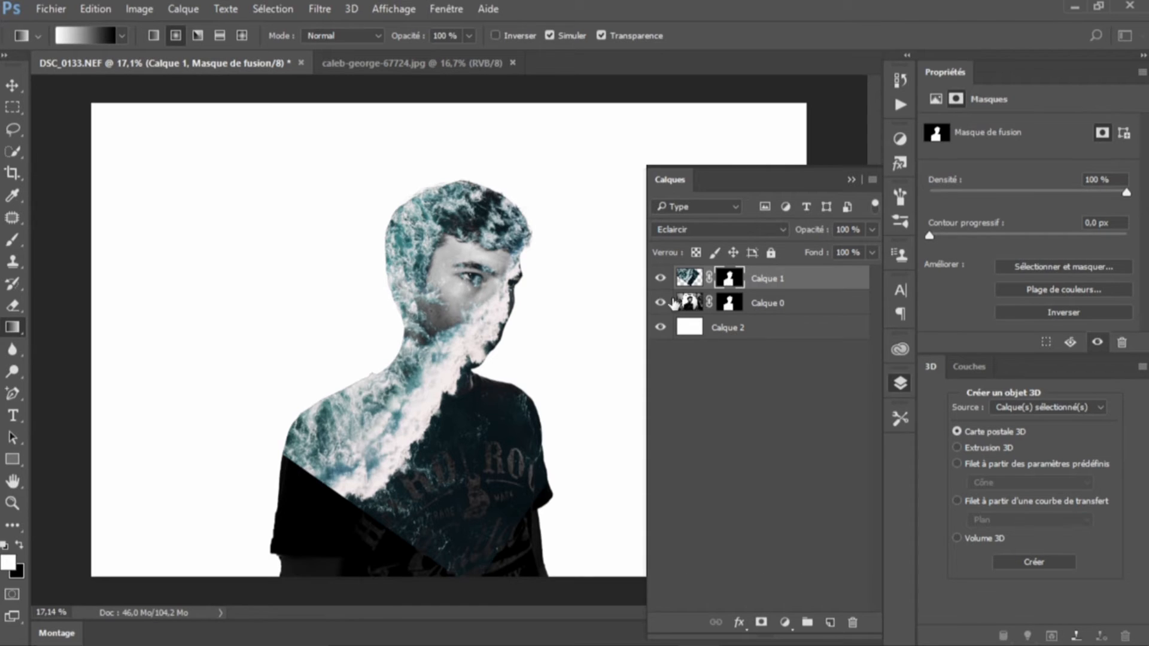
pyautogui.click(12, 502)
pyautogui.moveTo(496, 372); pyautogui.dragTo(462, 363)
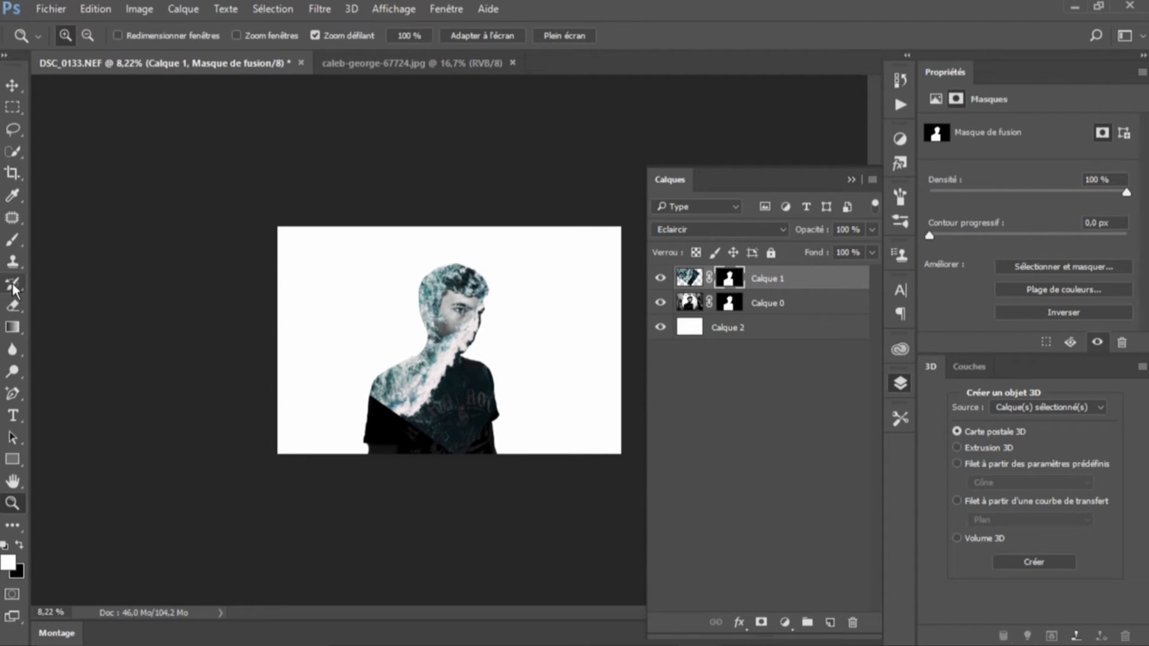
pyautogui.click(12, 327)
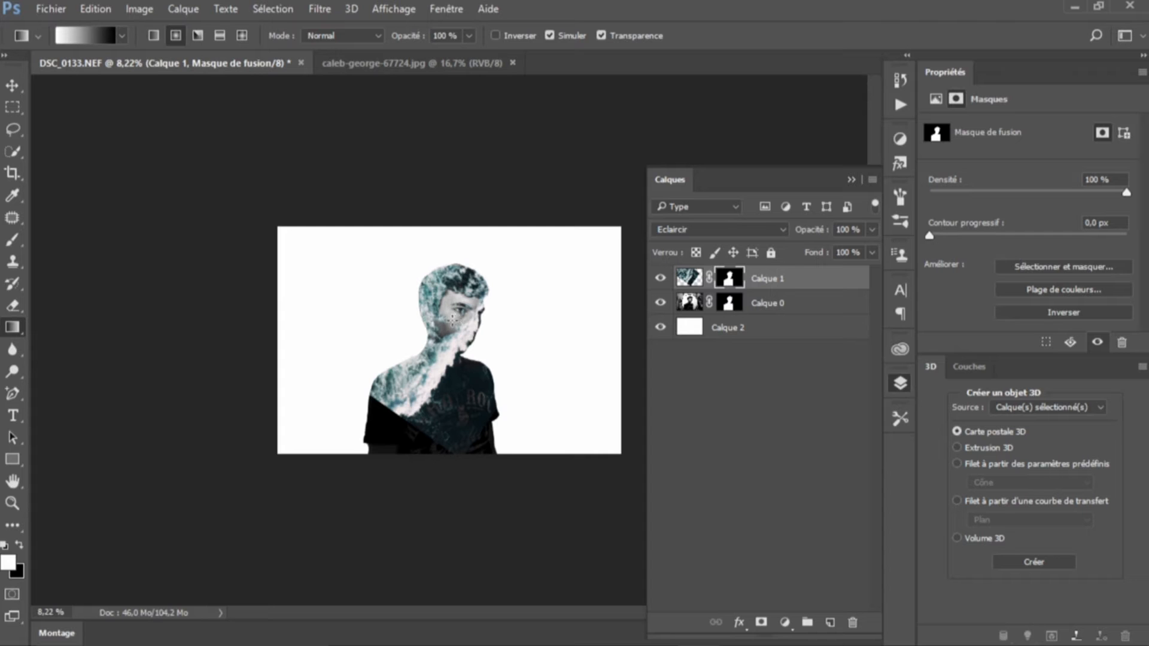
pyautogui.moveTo(449, 368); pyautogui.dragTo(469, 486)
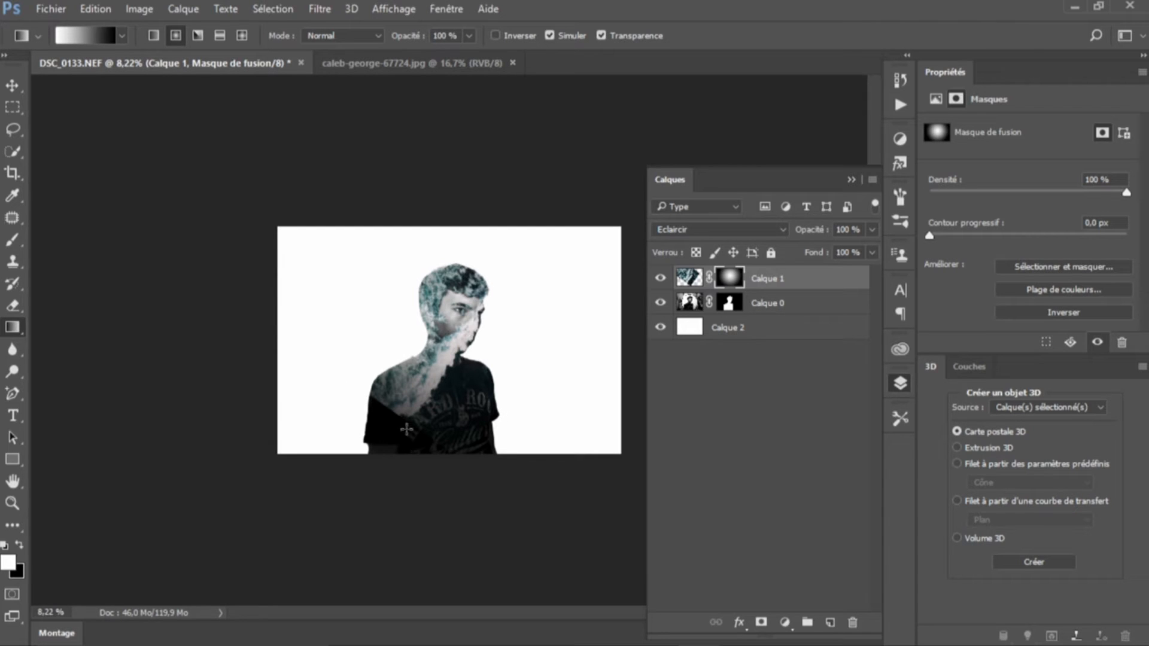
pyautogui.hotkey('ctrl', 'z')
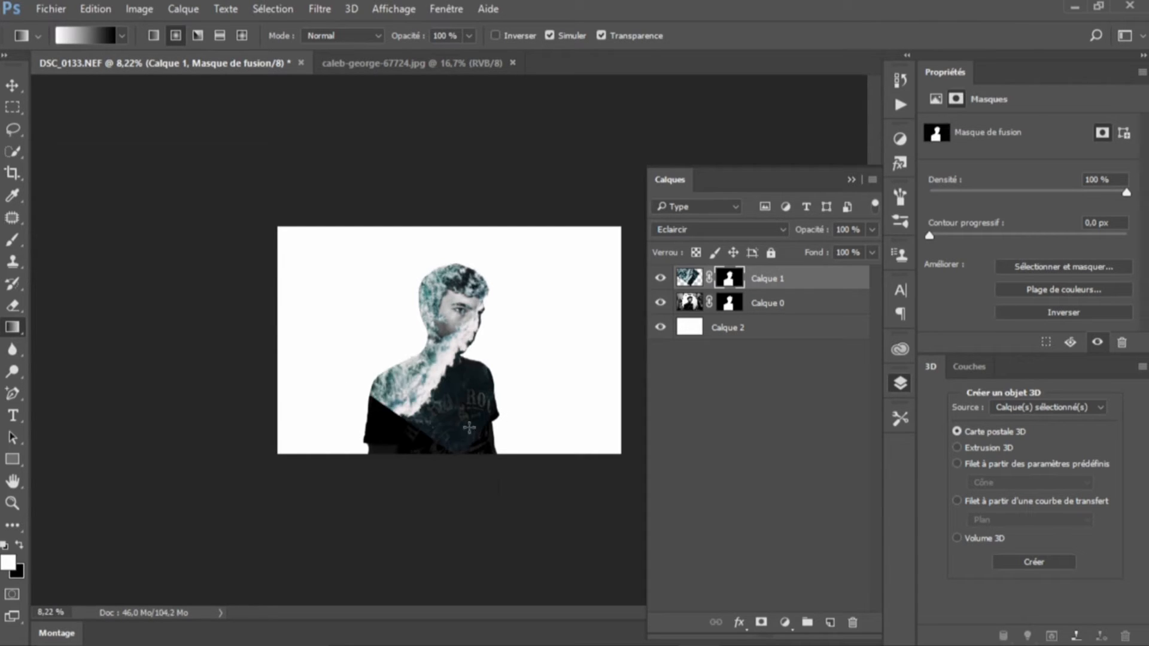
pyautogui.moveTo(449, 356); pyautogui.dragTo(452, 423)
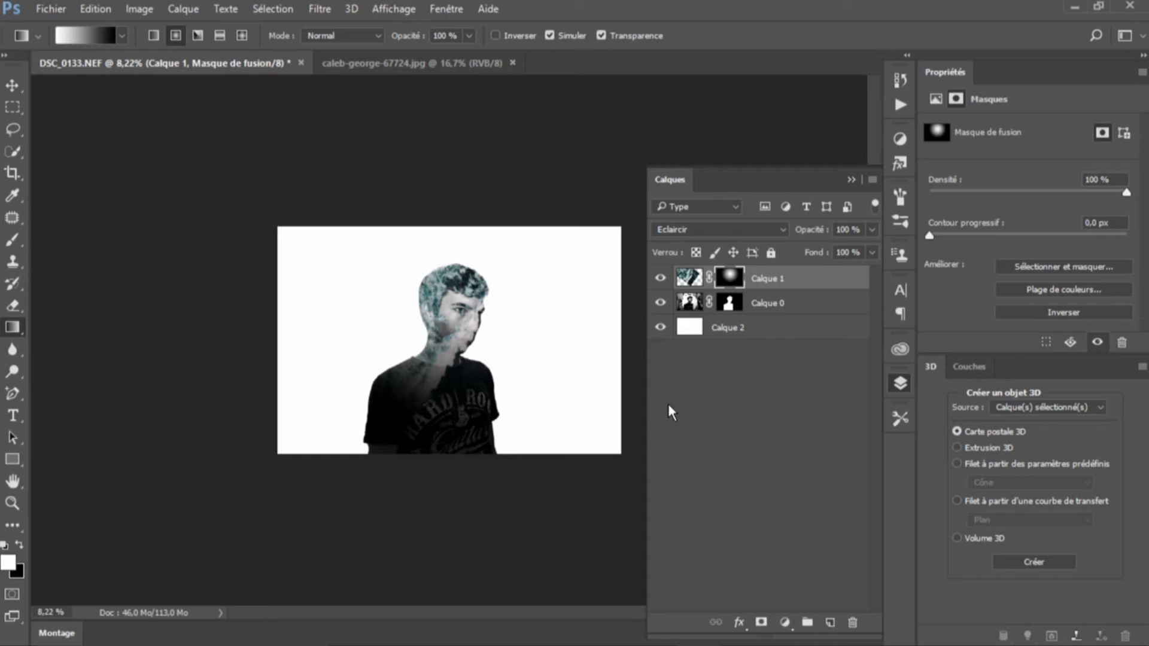
# Step: Quick-select the white background and dark strip along the face's front profile, from the forehead down to the collar, on the waves layer
pyautogui.click(21, 501)
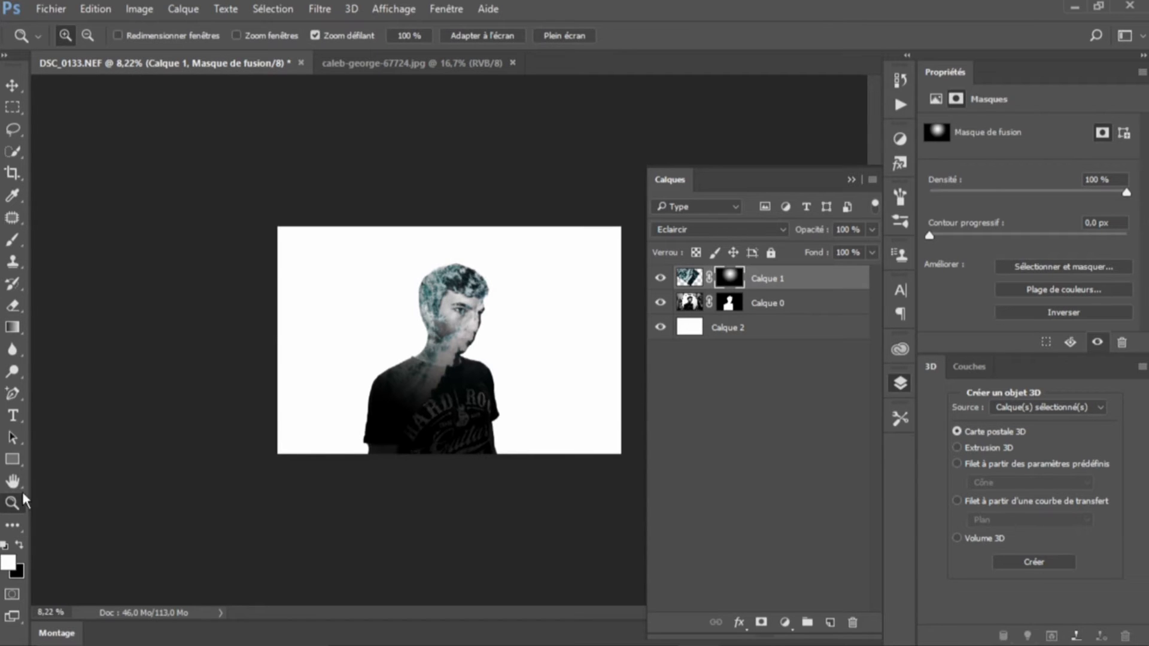
pyautogui.moveTo(482, 321); pyautogui.dragTo(542, 317)
pyautogui.click(12, 503)
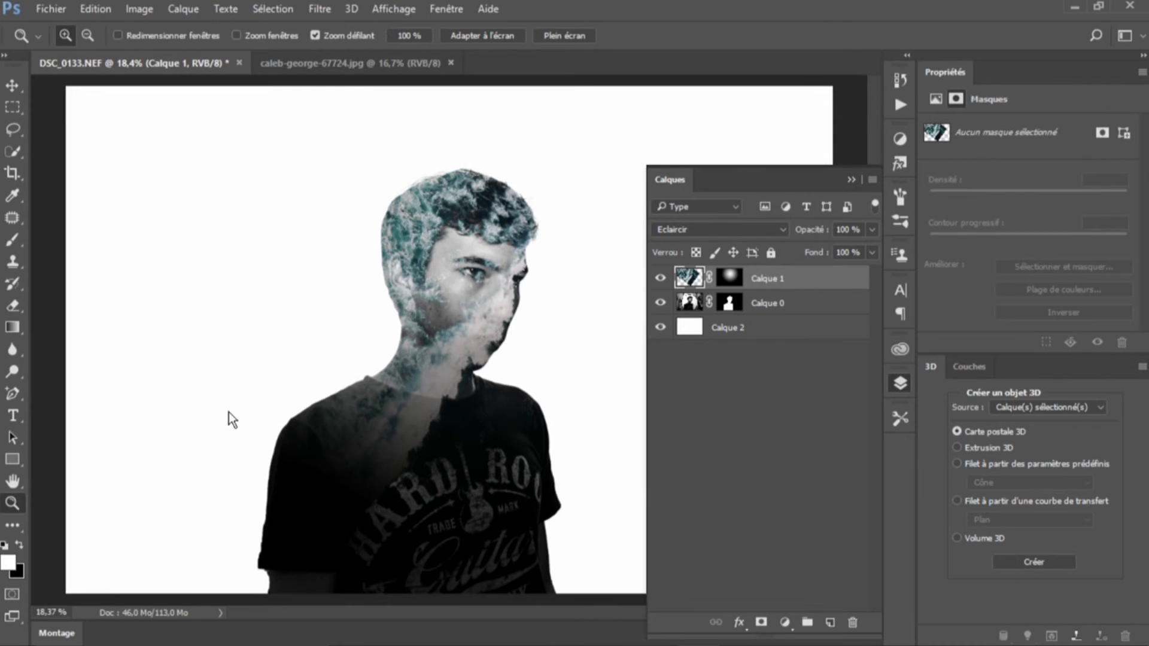
pyautogui.moveTo(501, 297); pyautogui.dragTo(591, 315)
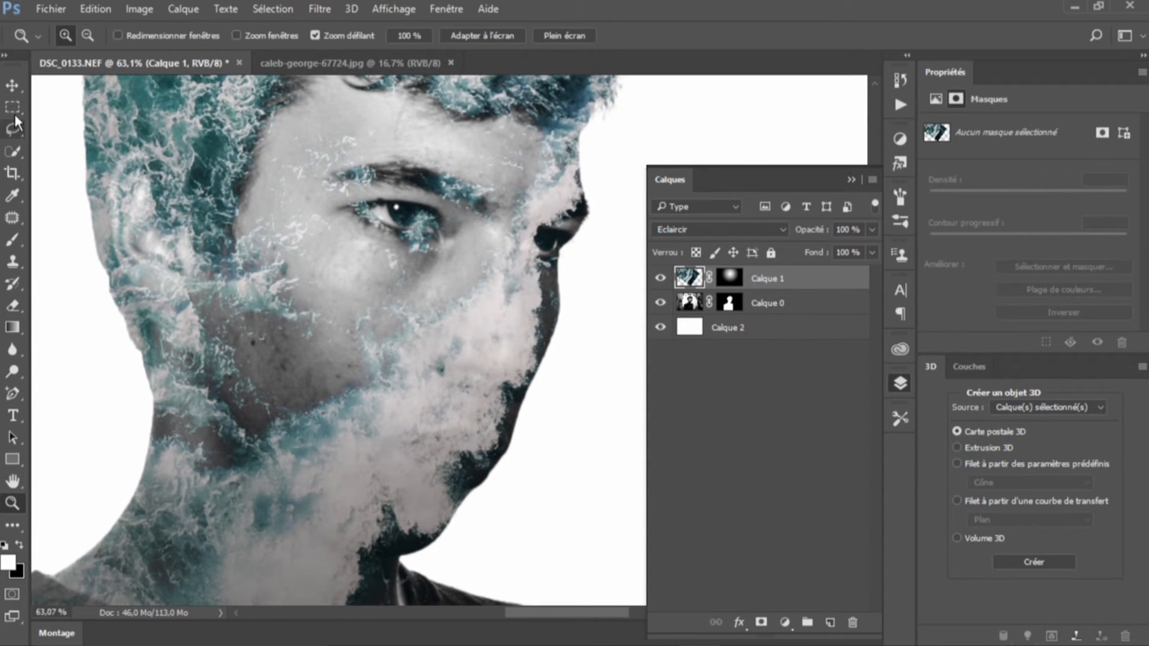
pyautogui.click(13, 152)
pyautogui.moveTo(600, 159)
pyautogui.mouseDown()
pyautogui.moveTo(585, 237)
pyautogui.moveTo(581, 213)
pyautogui.mouseUp()
pyautogui.moveTo(543, 133)
pyautogui.mouseDown()
pyautogui.moveTo(537, 196)
pyautogui.moveTo(555, 196)
pyautogui.moveTo(589, 242)
pyautogui.moveTo(568, 376)
pyautogui.moveTo(465, 555)
pyautogui.moveTo(438, 572)
pyautogui.moveTo(421, 557)
pyautogui.moveTo(385, 598)
pyautogui.mouseUp()
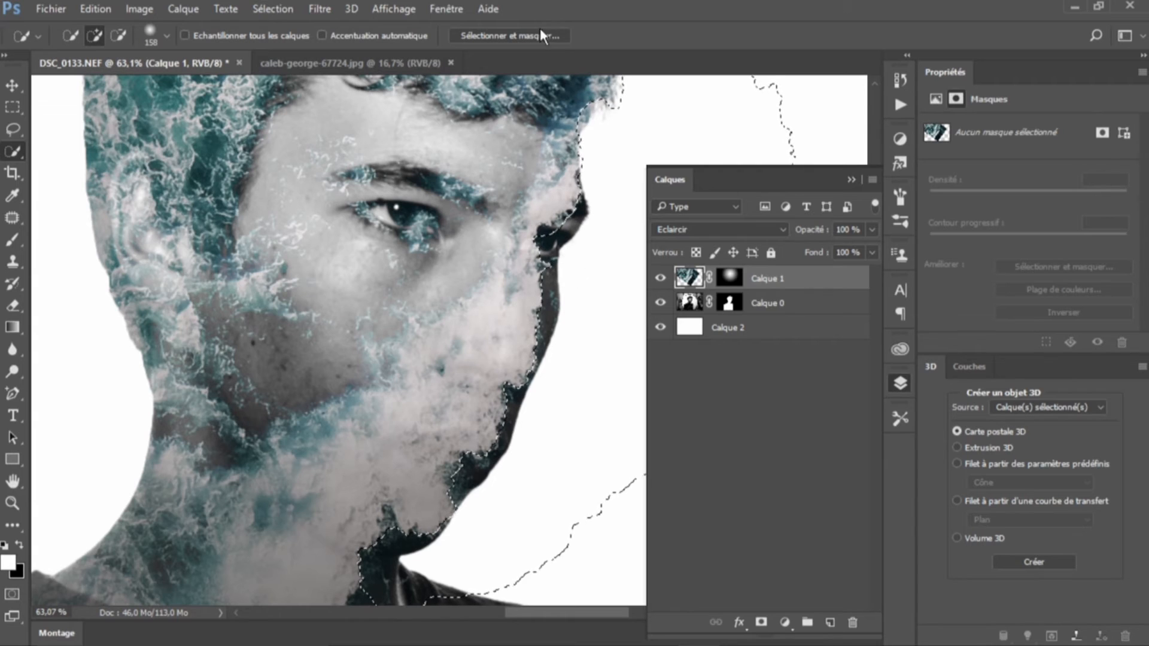
# Step: Refine the selection edge along the nose, lips and chin in Select and Mask, and apply it to the selection
pyautogui.click(526, 35)
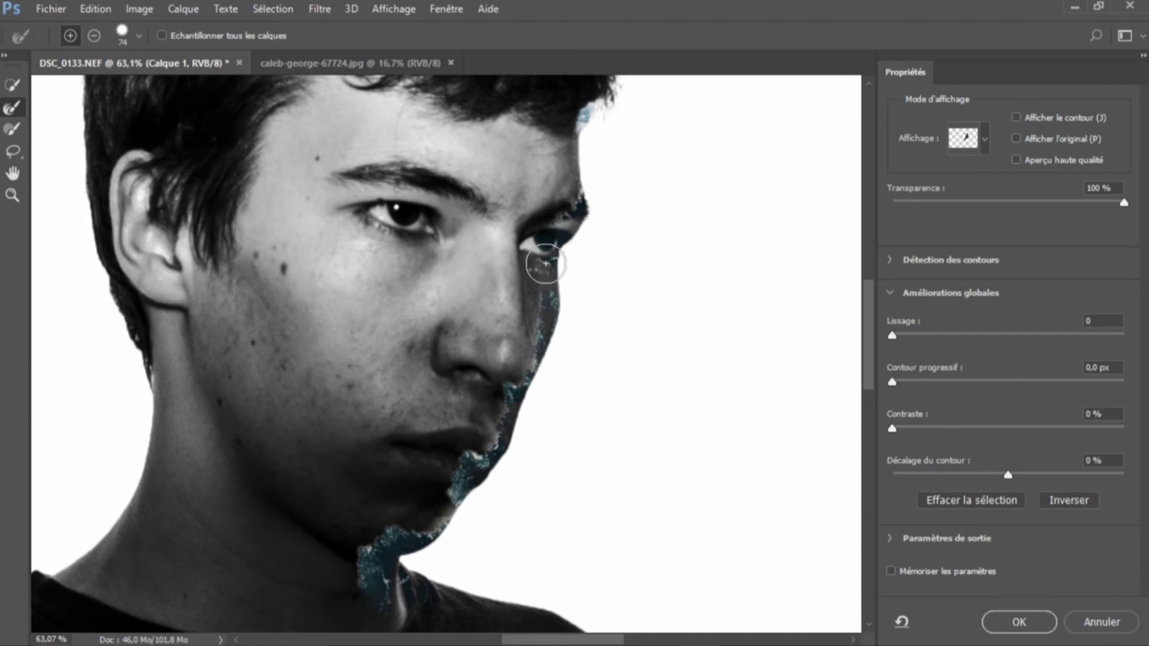
pyautogui.moveTo(537, 319); pyautogui.dragTo(505, 433)
pyautogui.moveTo(475, 471); pyautogui.dragTo(463, 496)
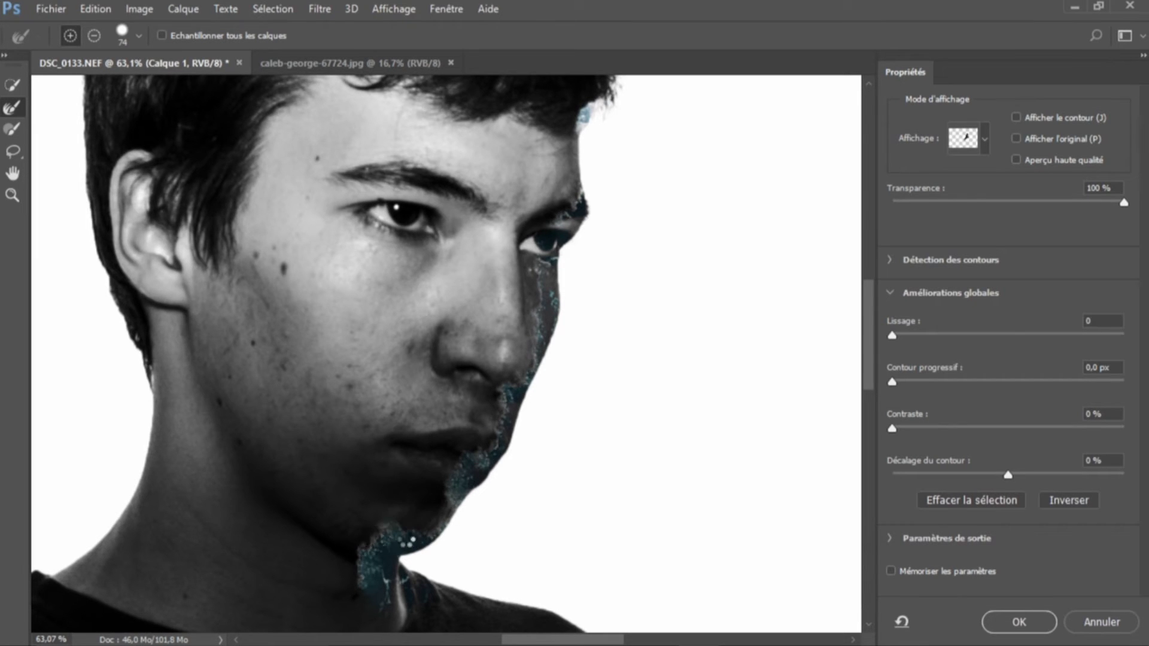
pyautogui.click(1019, 621)
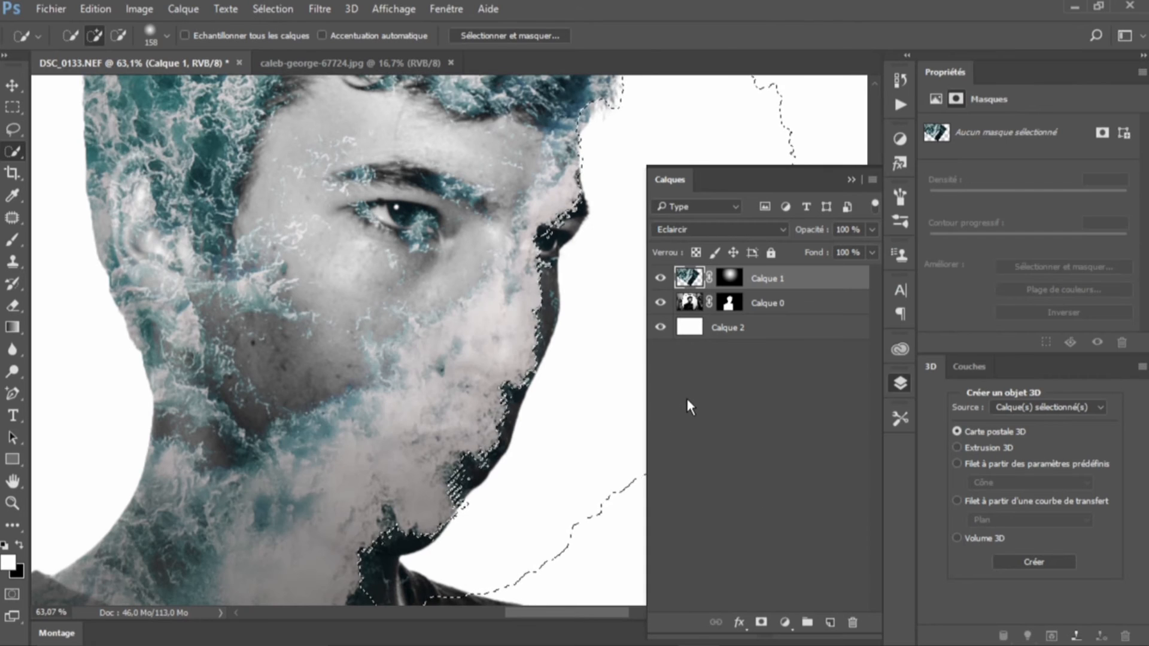
# Step: Trim the shirt collar from the profile selection, then refine its edge along the lips and chin in Select and Mask
pyautogui.click(724, 303)
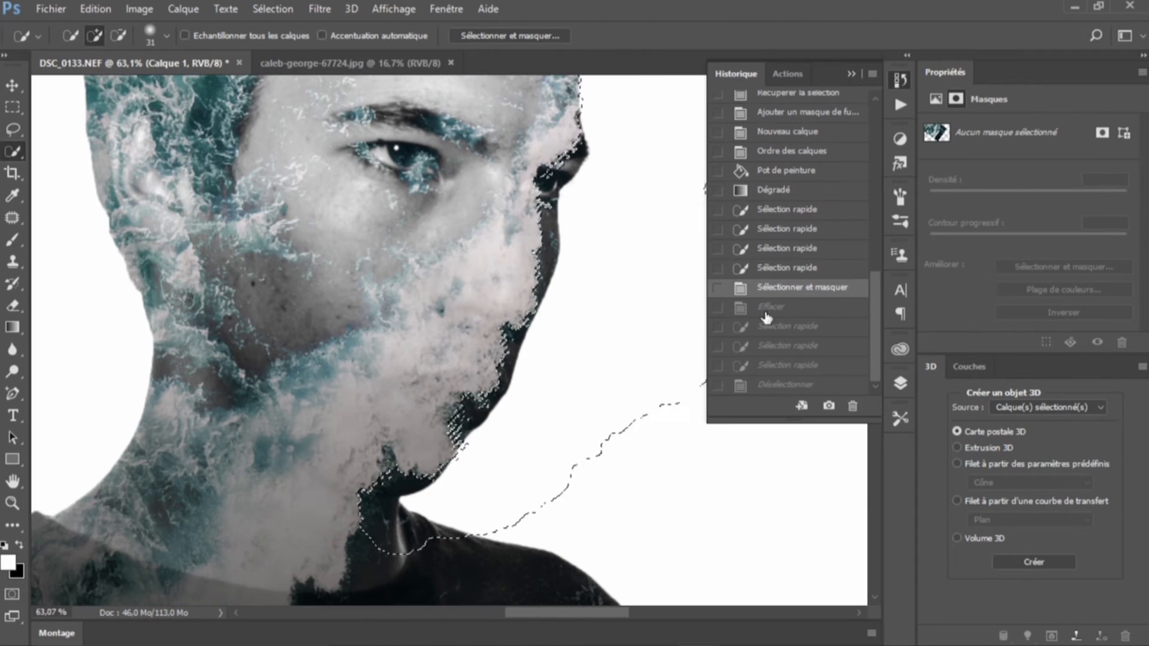
pyautogui.moveTo(436, 533)
pyautogui.mouseDown()
pyautogui.moveTo(397, 526)
pyautogui.moveTo(411, 526)
pyautogui.moveTo(380, 487)
pyautogui.moveTo(360, 498)
pyautogui.moveTo(387, 468)
pyautogui.moveTo(363, 522)
pyautogui.moveTo(390, 548)
pyautogui.moveTo(415, 547)
pyautogui.moveTo(380, 531)
pyautogui.moveTo(395, 479)
pyautogui.mouseUp()
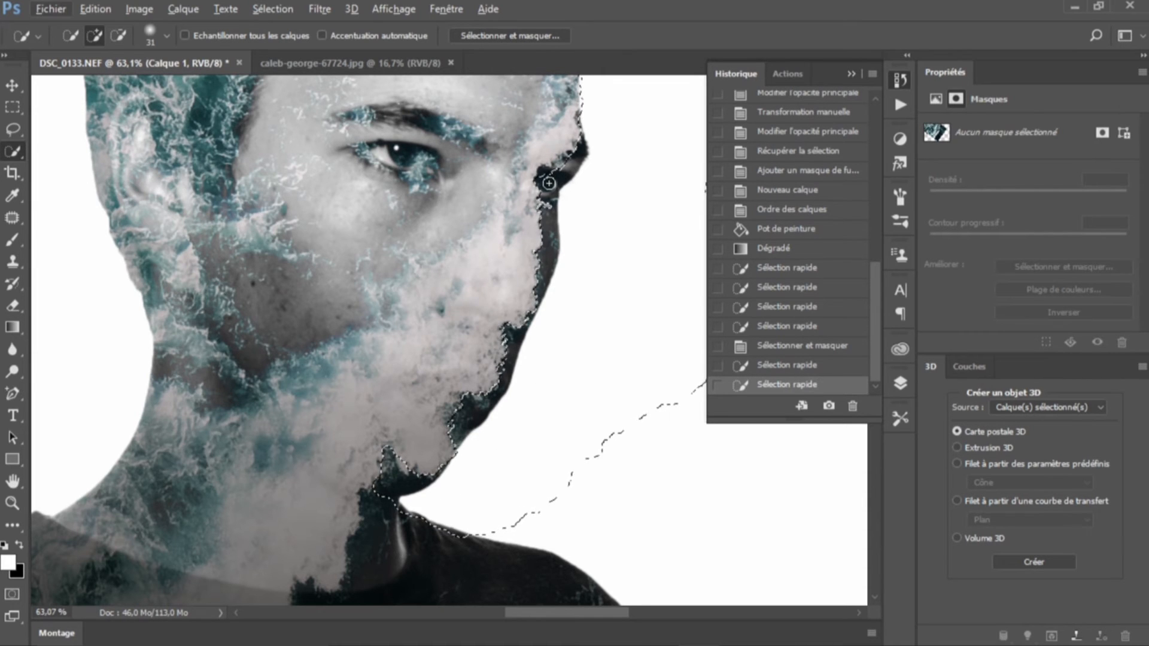
pyautogui.click(555, 36)
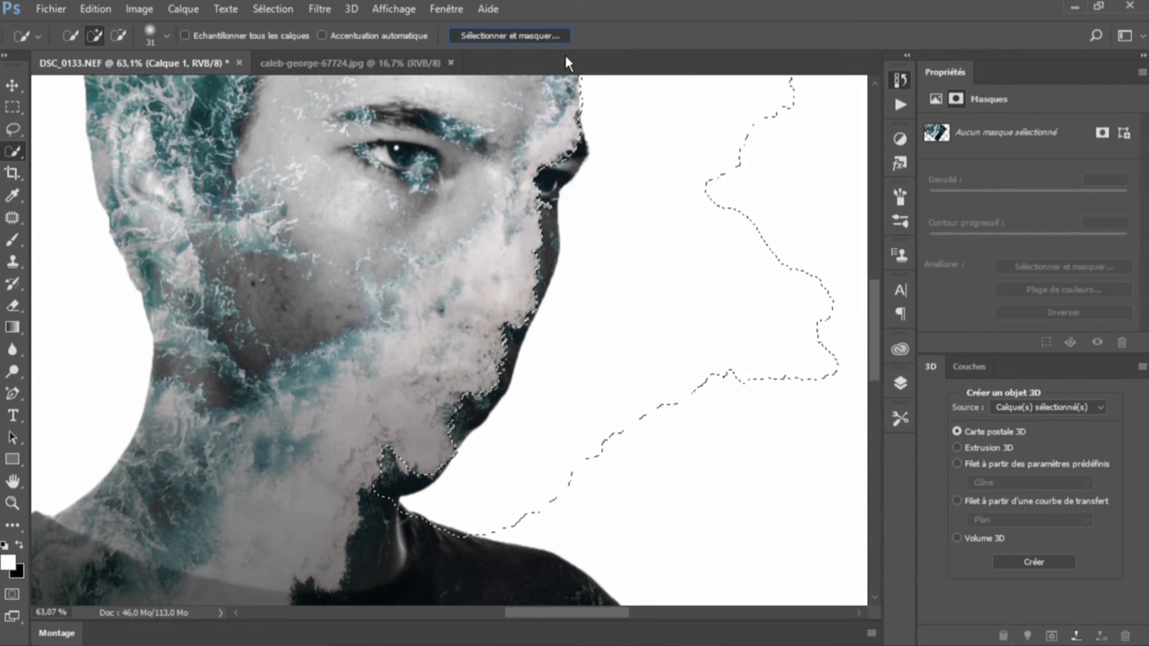
pyautogui.keyDown('alt'); pyautogui.rightClick(566, 164); pyautogui.keyUp('alt')
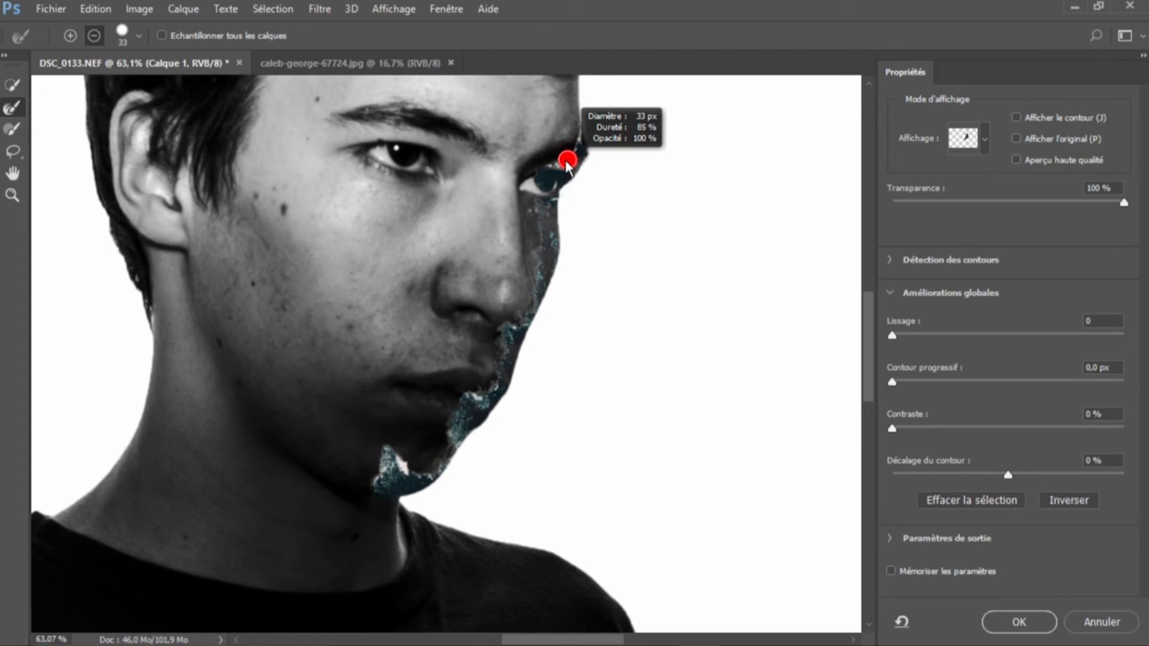
pyautogui.keyDown('alt'); pyautogui.rightClick(568, 168); pyautogui.keyUp('alt')
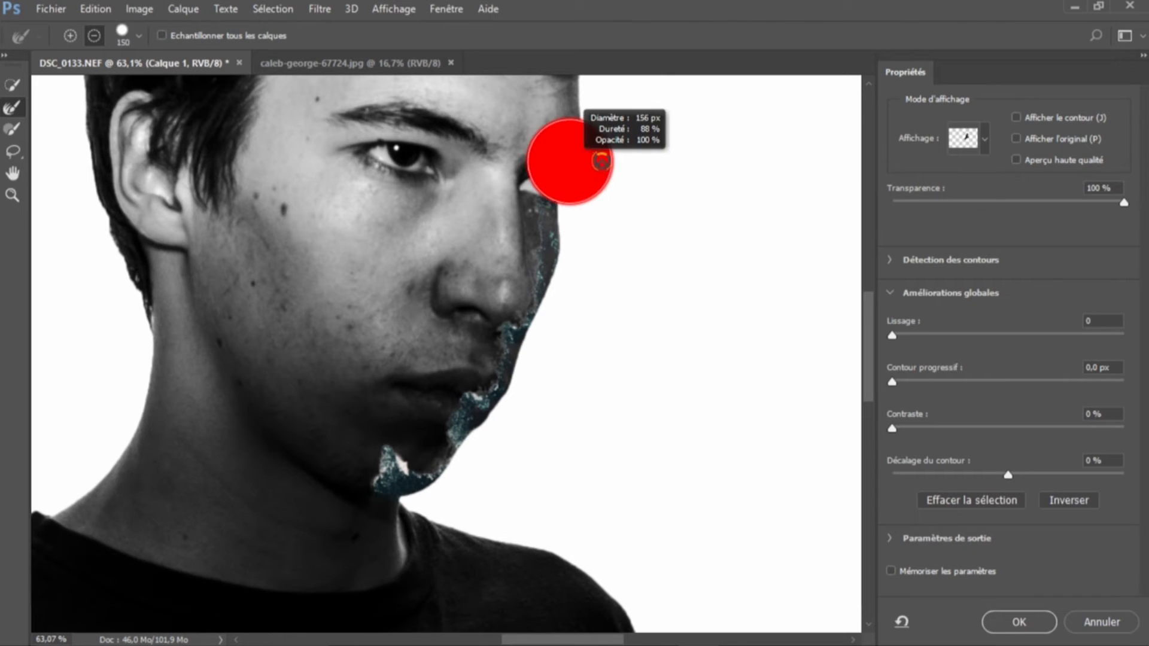
pyautogui.keyDown('alt'); pyautogui.rightClick(568, 160); pyautogui.keyUp('alt')
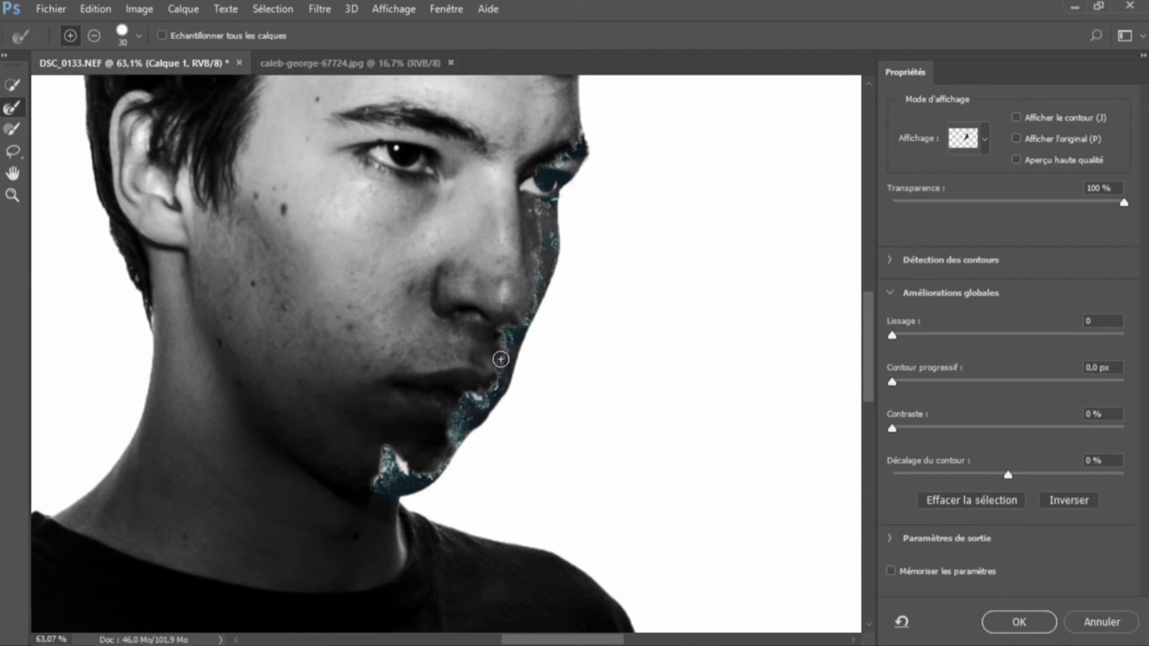
pyautogui.moveTo(454, 417); pyautogui.dragTo(450, 449)
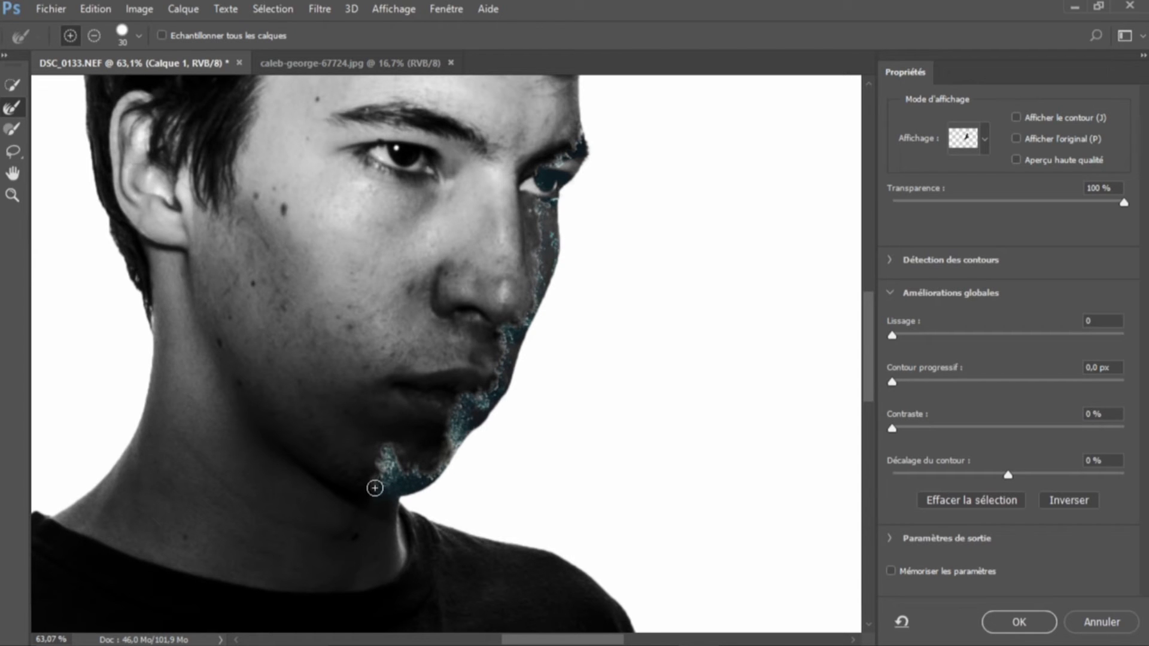
pyautogui.click(1018, 621)
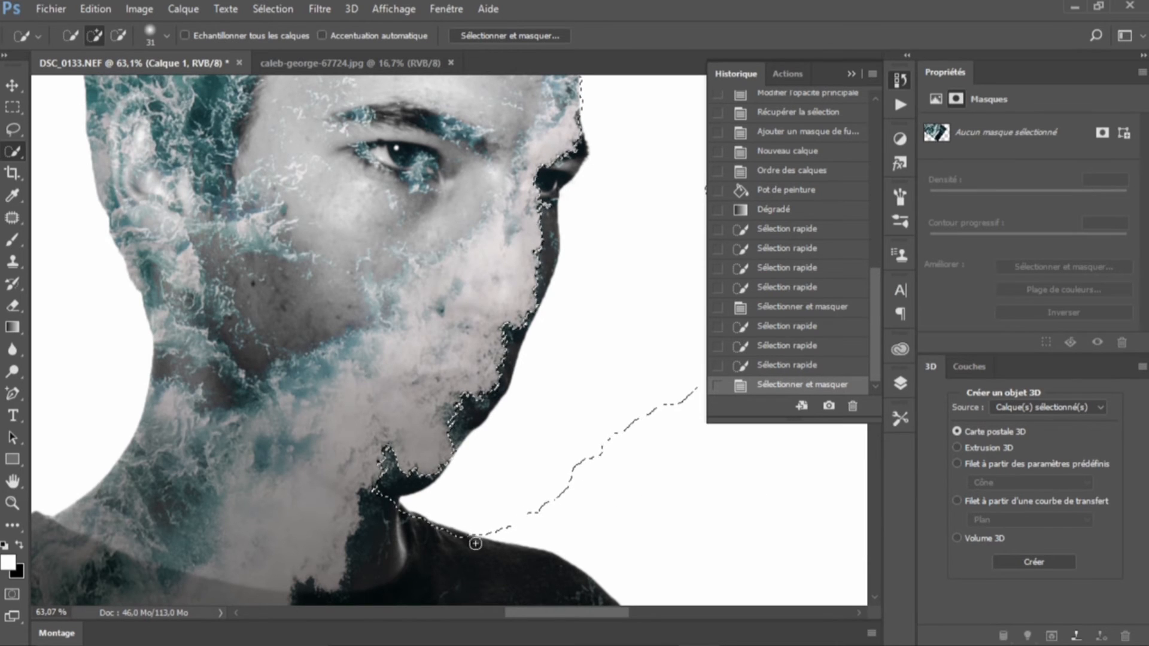
pyautogui.press('alt')
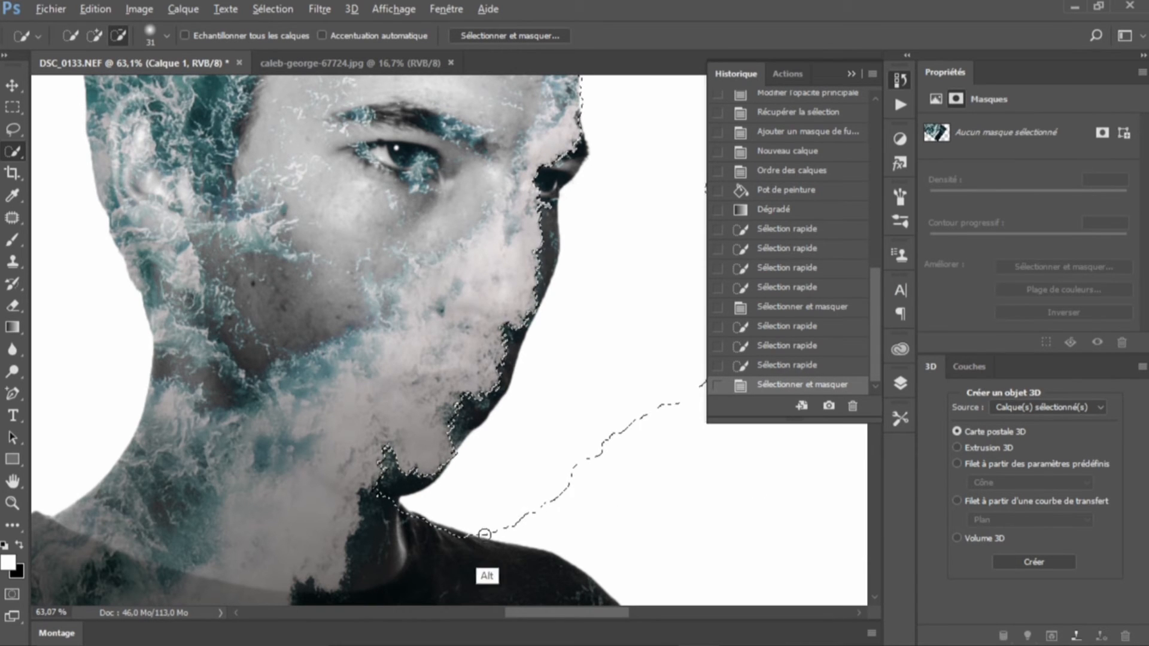
pyautogui.keyDown('alt'); pyautogui.click(403, 514); pyautogui.keyUp('alt')
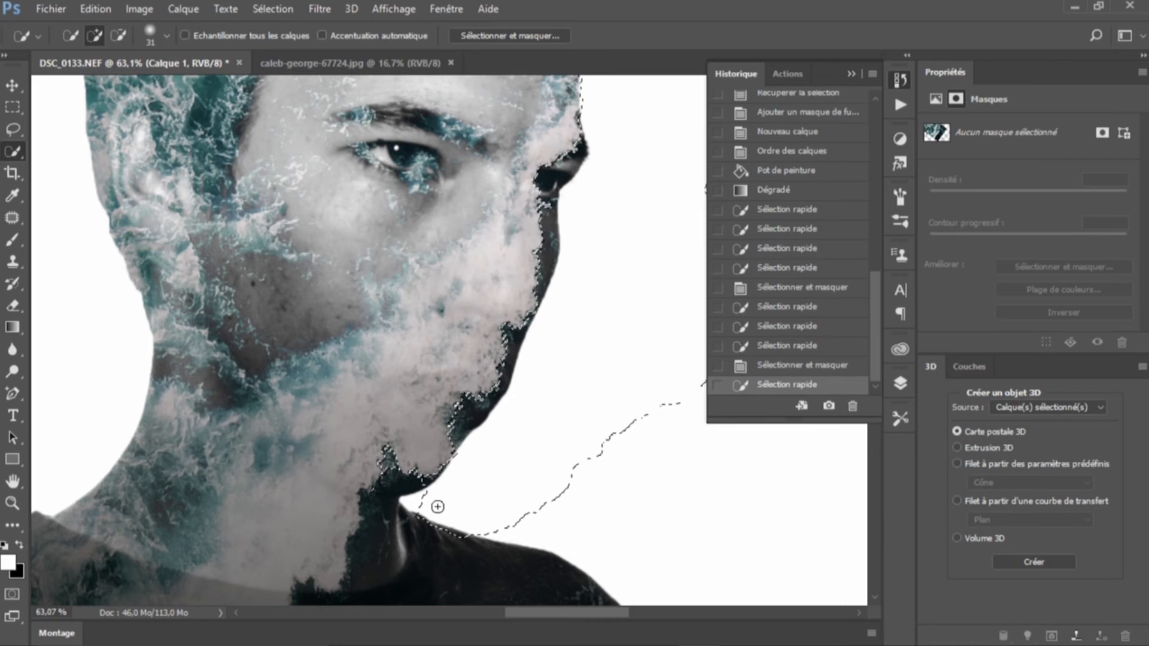
pyautogui.hotkey('ctrl', 'z')
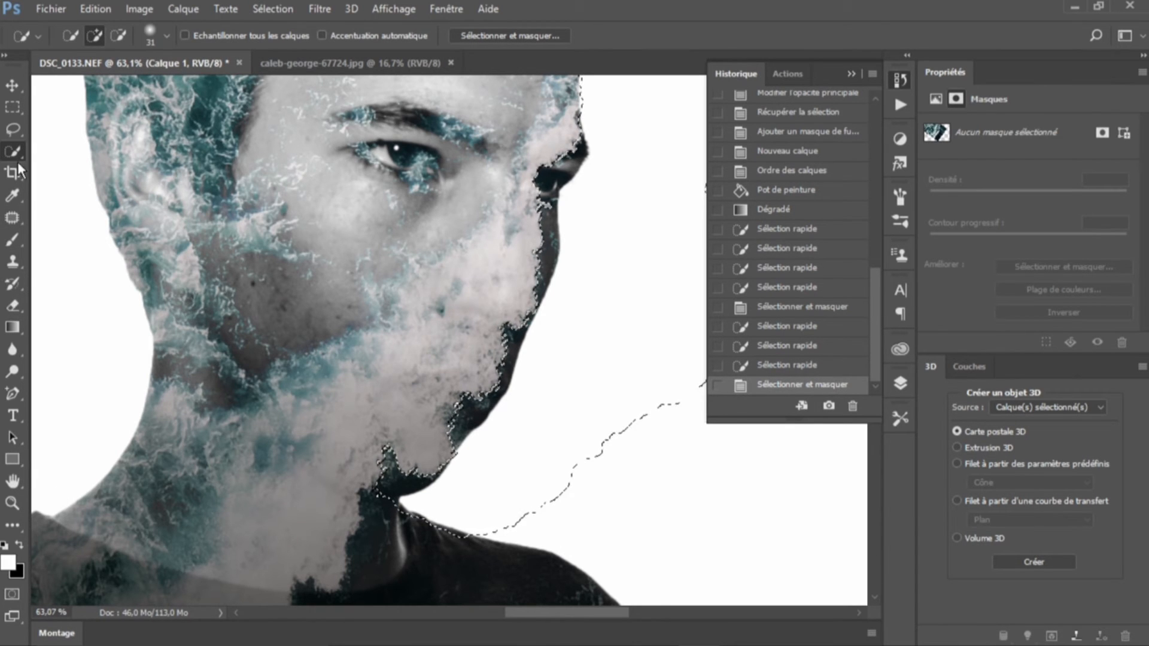
# Step: Subtract the strip along the neck base and shoulder edge from the selection with the Lasso
pyautogui.click(13, 129)
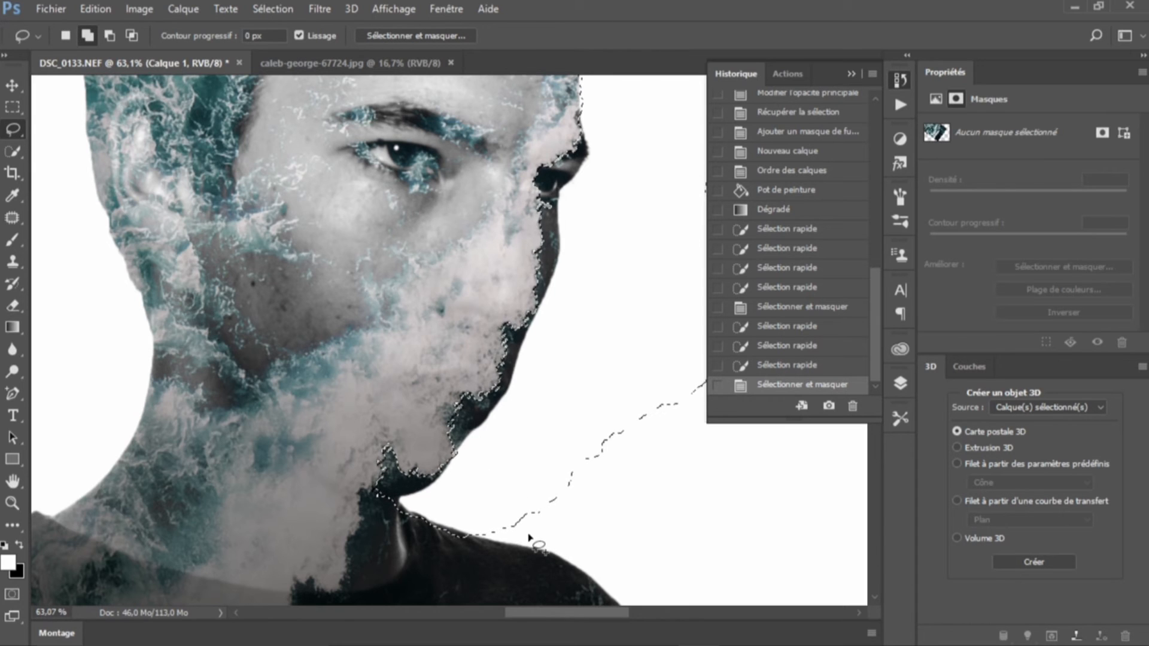
pyautogui.click(110, 36)
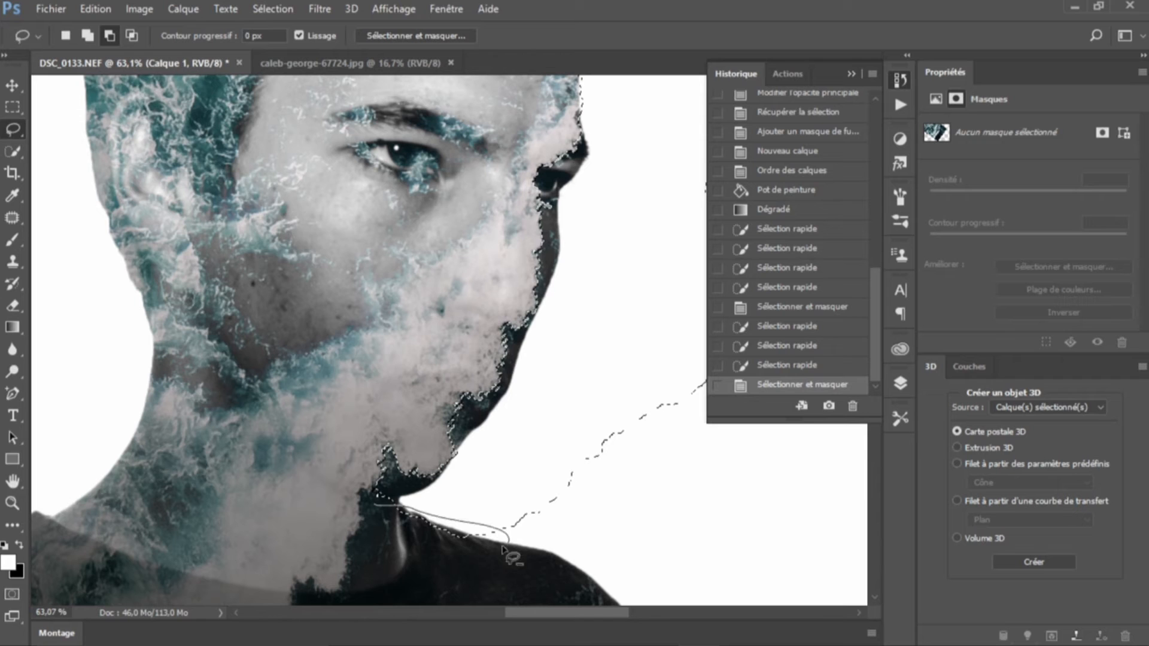
pyautogui.moveTo(372, 508); pyautogui.dragTo(404, 535)
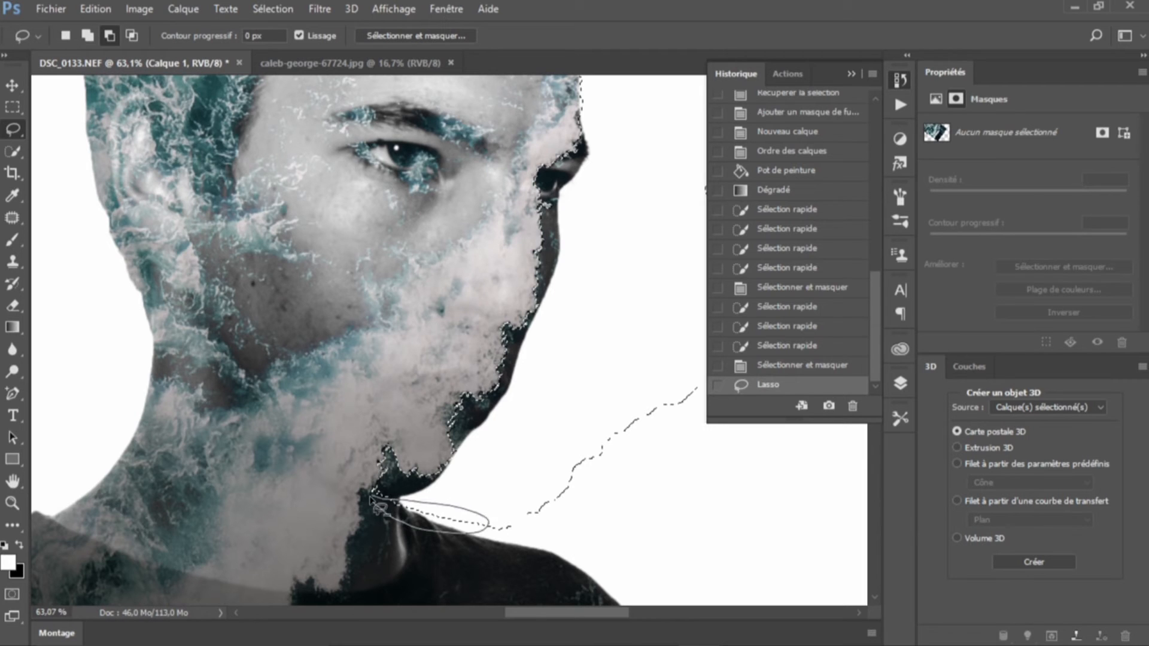
pyautogui.moveTo(370, 497); pyautogui.dragTo(371, 498)
# Step: Delete the selected dark strip along the face profile from Calque 0's image and deselect
pyautogui.click(900, 383)
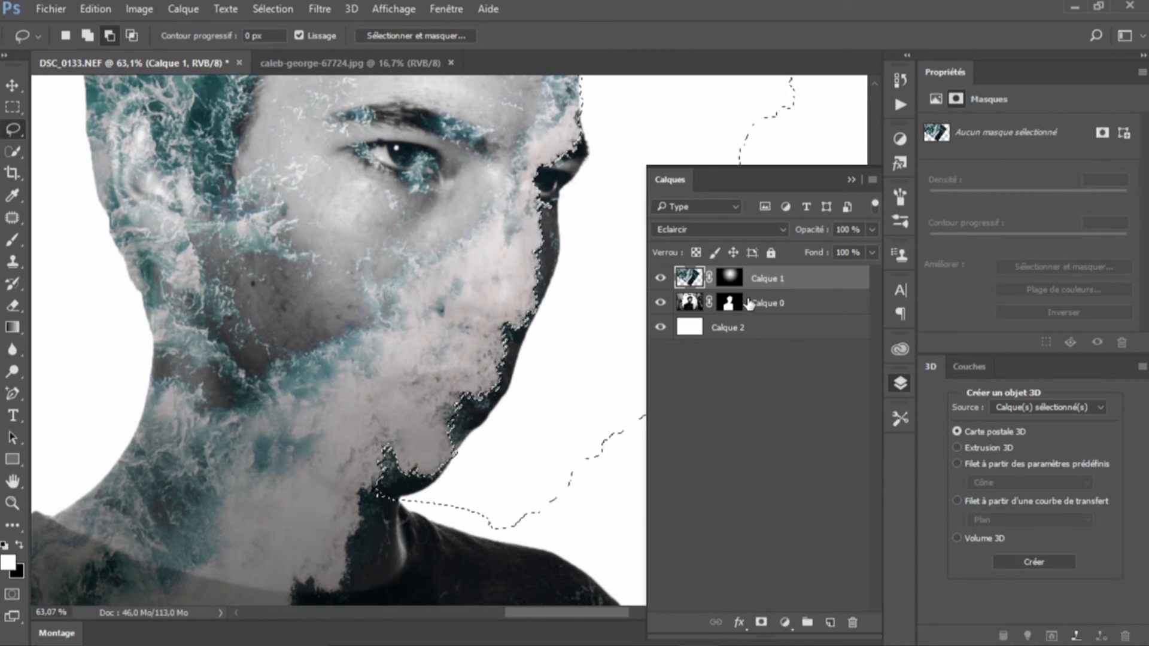
pyautogui.click(690, 302)
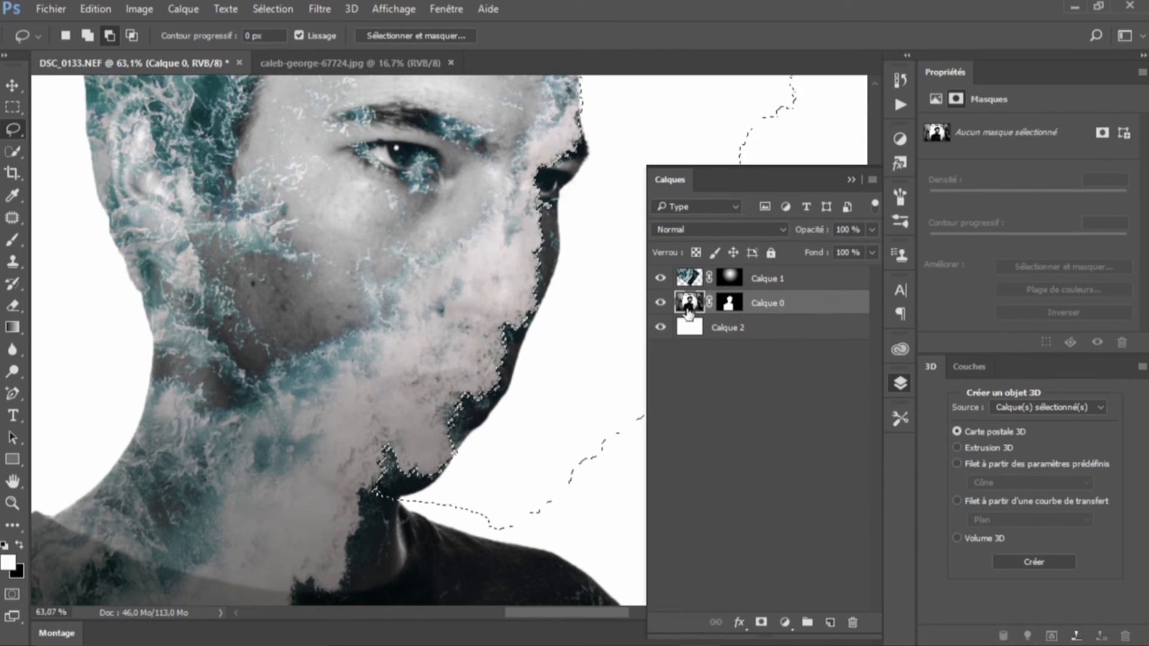
pyautogui.press('Delete')
pyautogui.hotkey('ctrl', 'd')
# Step: Soften the sharp corner at the base of the neck on Calque 0 using a 73 px Eraser at 52% opacity
pyautogui.click(12, 504)
pyautogui.moveTo(546, 405); pyautogui.dragTo(549, 435)
pyautogui.moveTo(268, 559); pyautogui.dragTo(291, 549)
pyautogui.moveTo(873, 328); pyautogui.dragTo(877, 355)
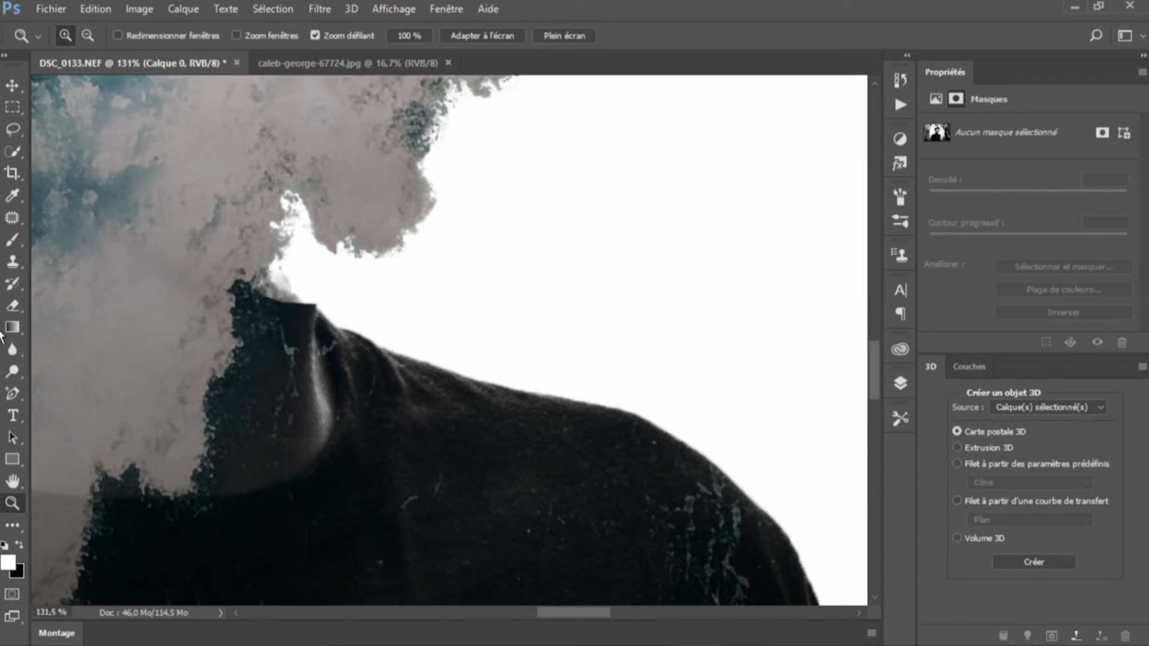
pyautogui.click(14, 308)
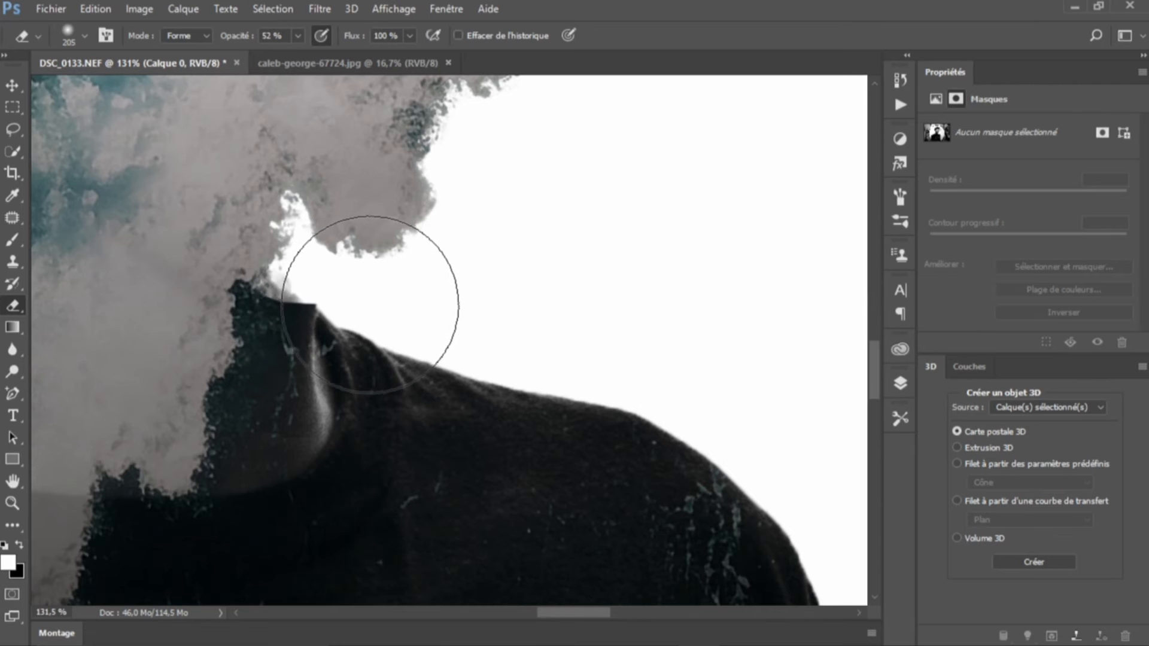
pyautogui.keyDown('alt'); pyautogui.rightClick(369, 312); pyautogui.keyUp('alt')
pyautogui.moveTo(369, 315)
pyautogui.mouseDown()
pyautogui.moveTo(295, 308)
pyautogui.moveTo(308, 301)
pyautogui.mouseUp()
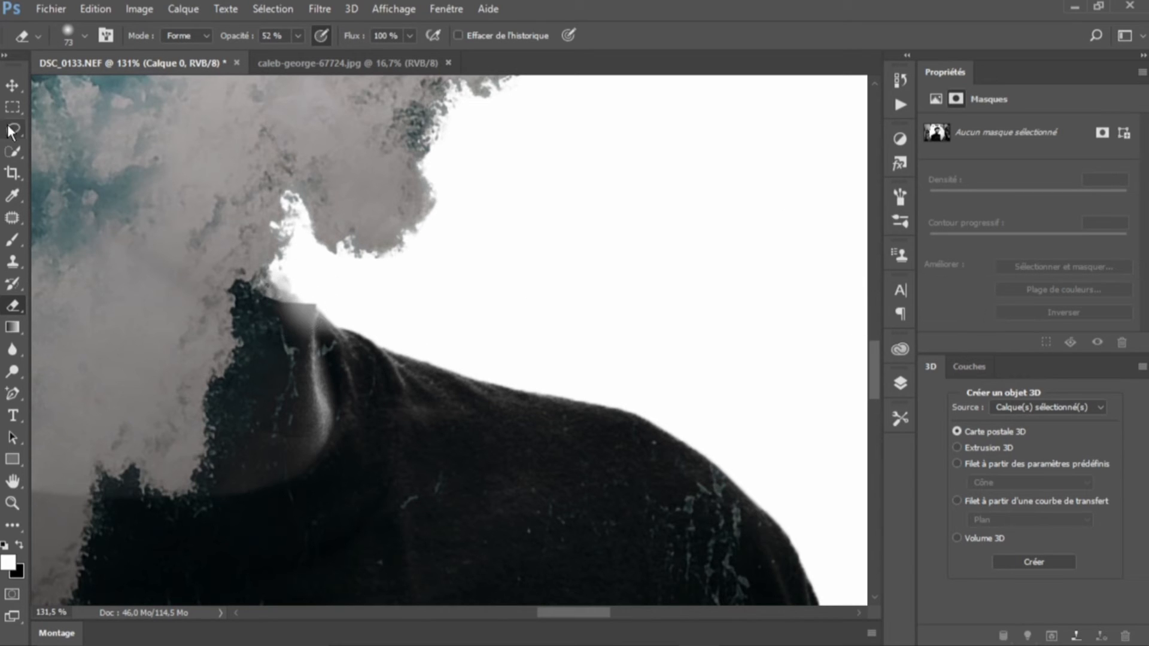
# Step: Lasso the leftover neck corner above the collar, delete it from Calque 0, and deselect
pyautogui.press('l')
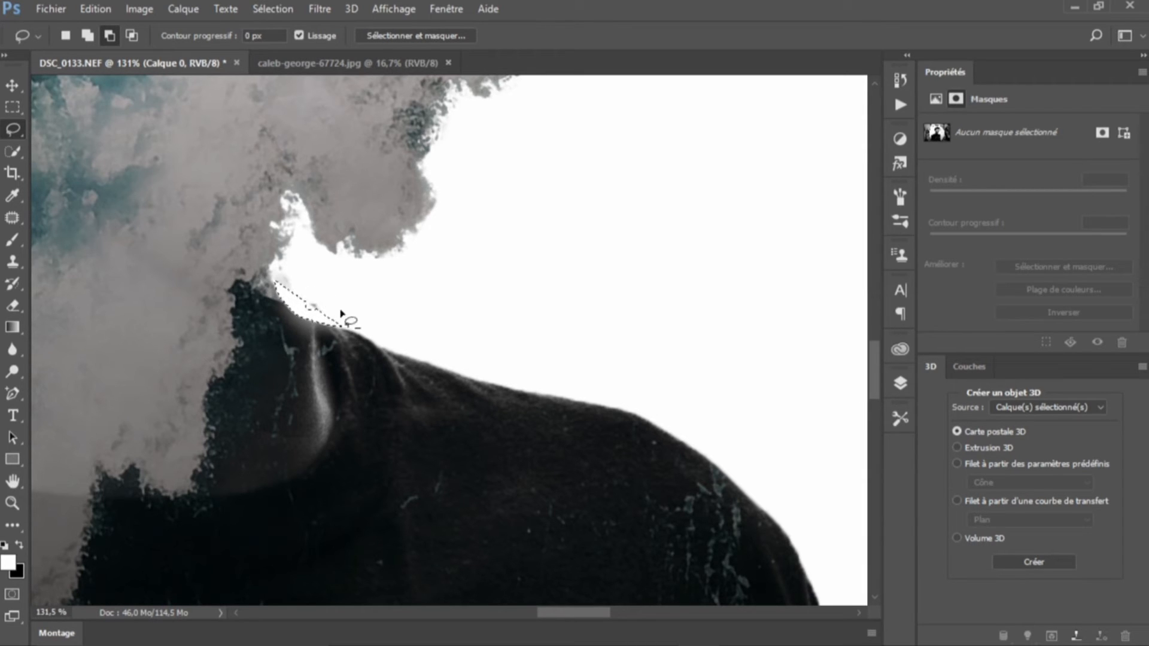
pyautogui.click(89, 37)
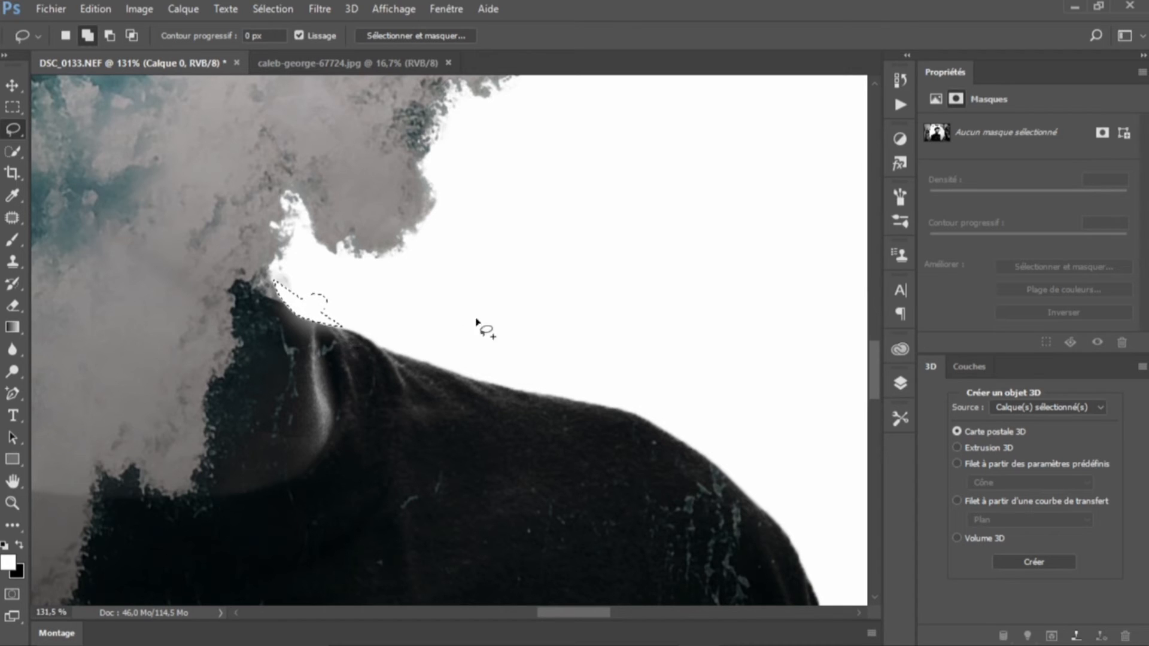
pyautogui.click(273, 8)
pyautogui.click(281, 43)
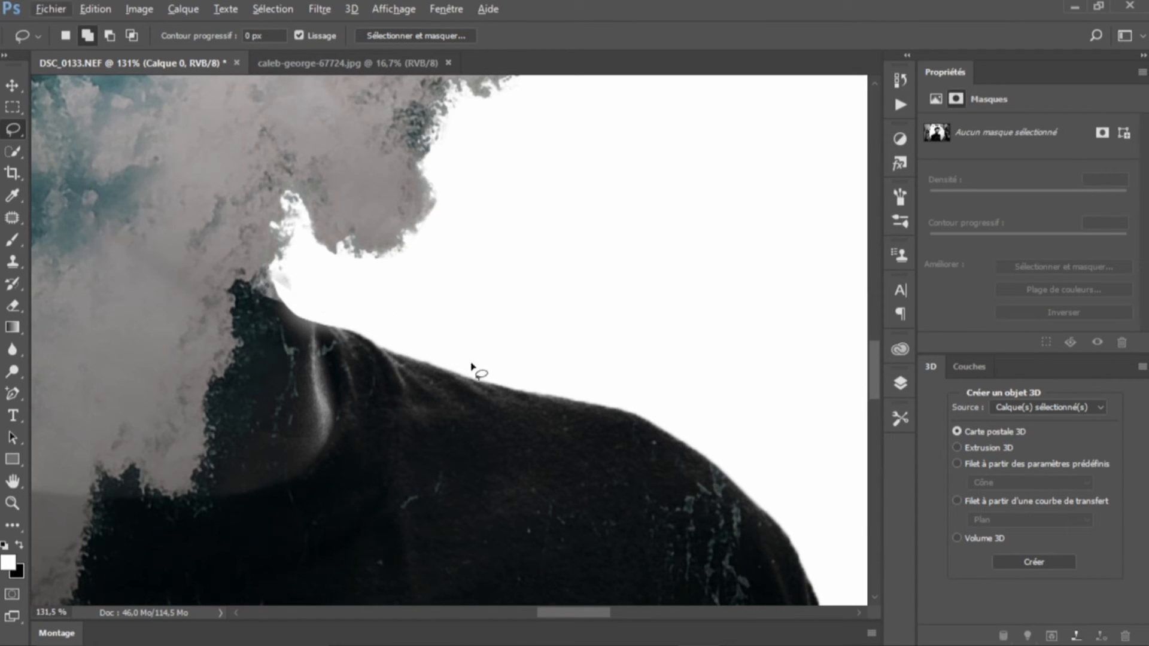
# Step: Crop the composition tighter around the head and shoulders, cutting away the lower shirt and part of the empty white behind the back
pyautogui.click(13, 503)
pyautogui.moveTo(542, 320); pyautogui.dragTo(480, 305)
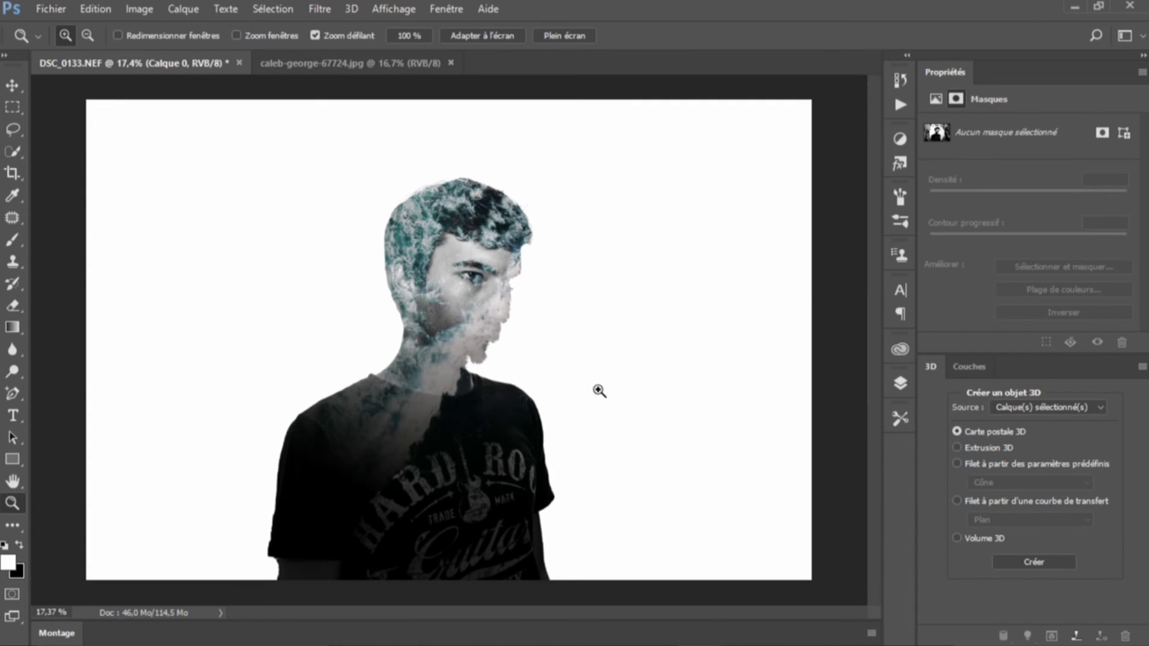
pyautogui.click(900, 383)
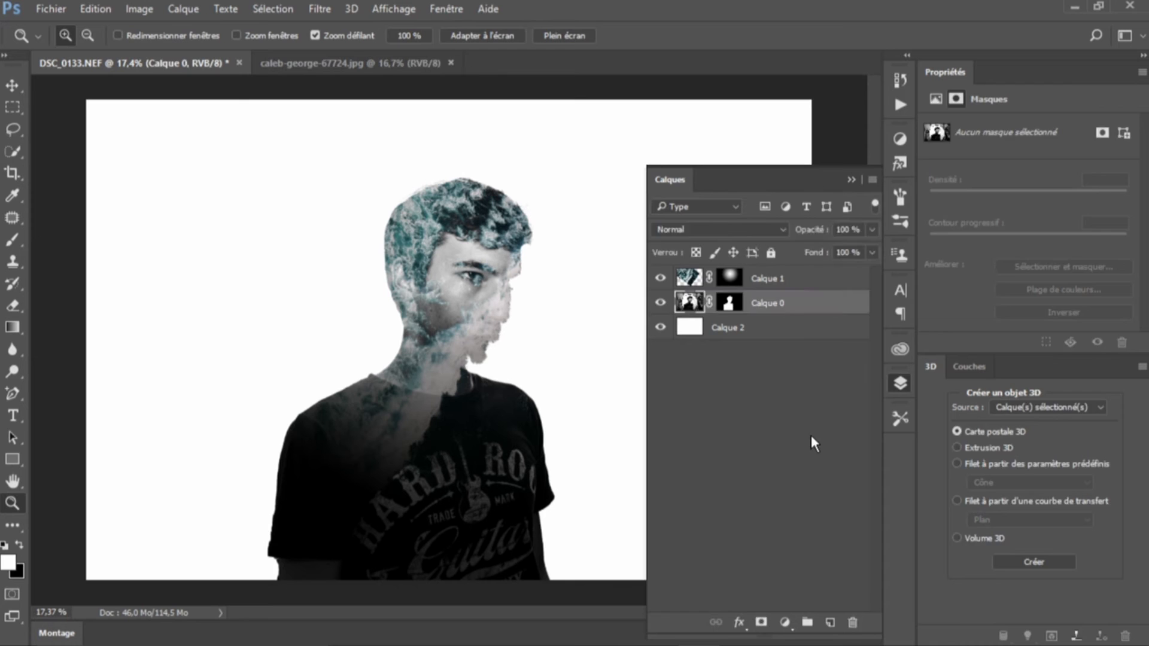
pyautogui.click(810, 438)
pyautogui.click(12, 173)
pyautogui.moveTo(79, 337); pyautogui.dragTo(185, 335)
pyautogui.moveTo(451, 102); pyautogui.dragTo(452, 114)
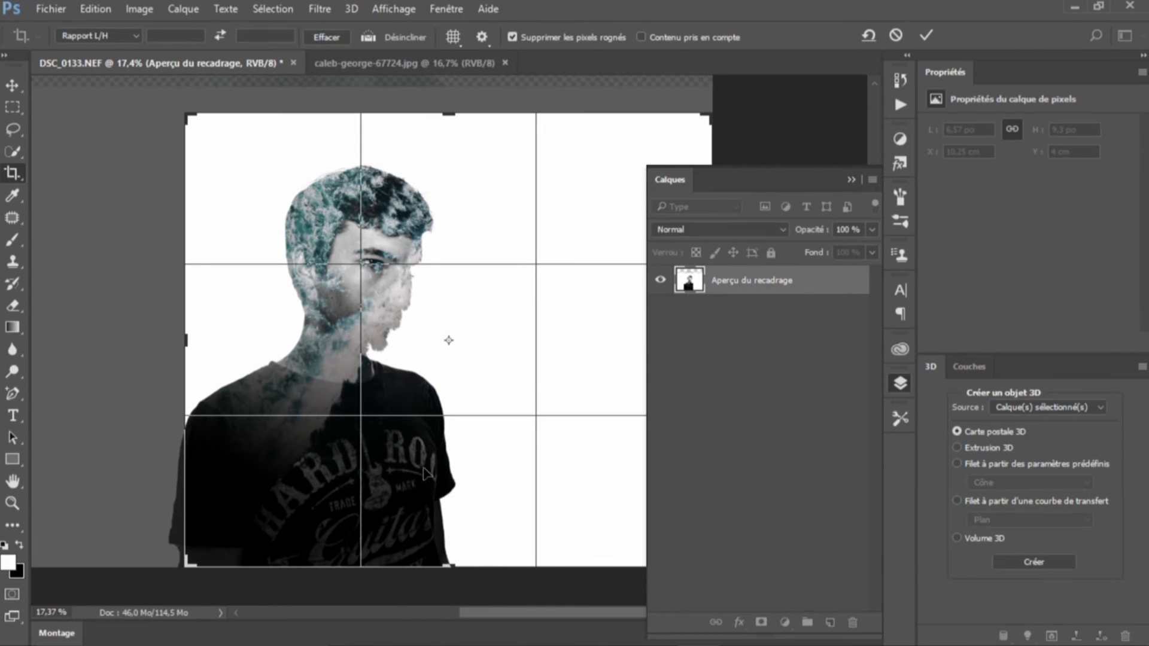
pyautogui.moveTo(451, 565); pyautogui.dragTo(459, 508)
pyautogui.moveTo(187, 333); pyautogui.dragTo(170, 333)
pyautogui.click(851, 180)
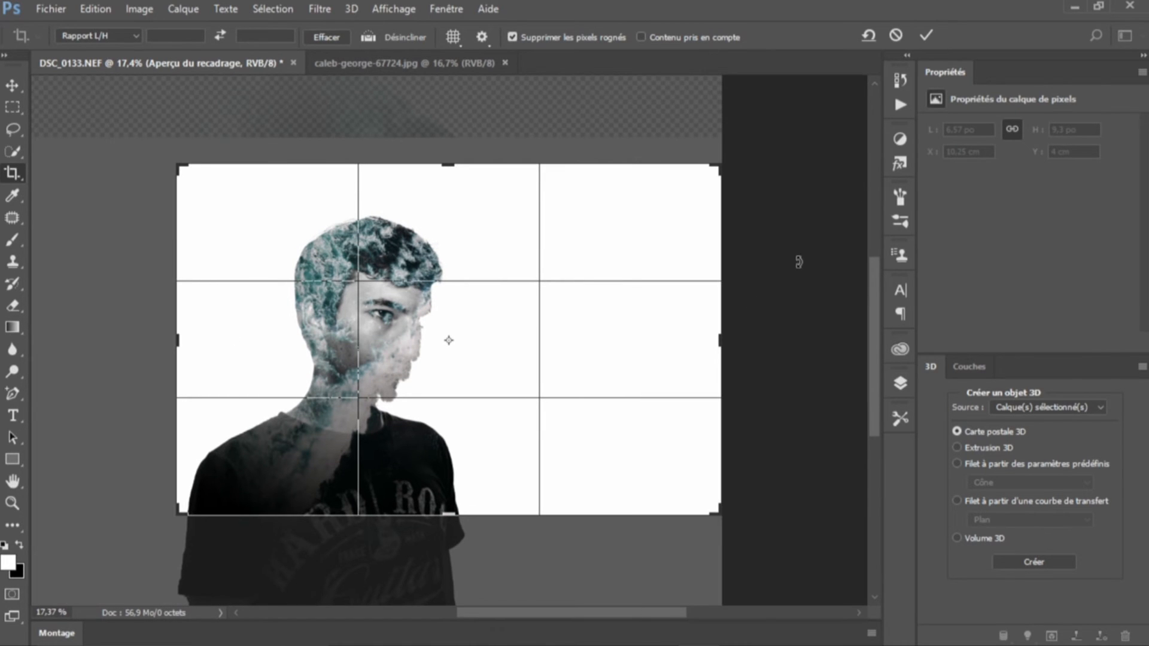
pyautogui.moveTo(421, 513); pyautogui.dragTo(444, 488)
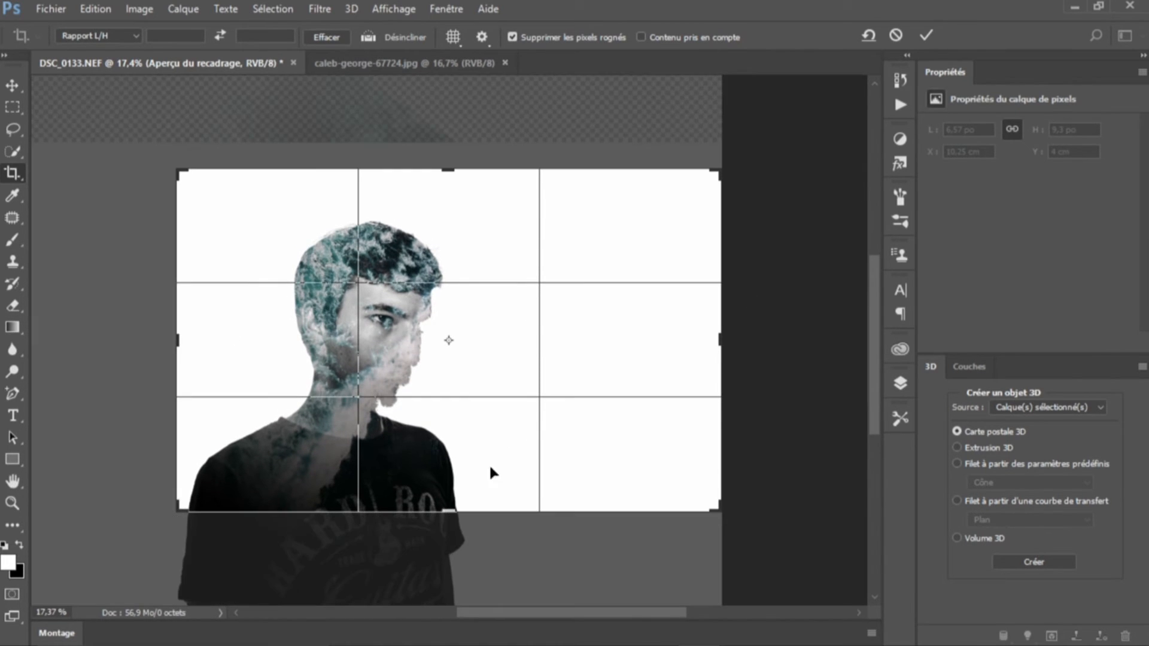
pyautogui.click(926, 36)
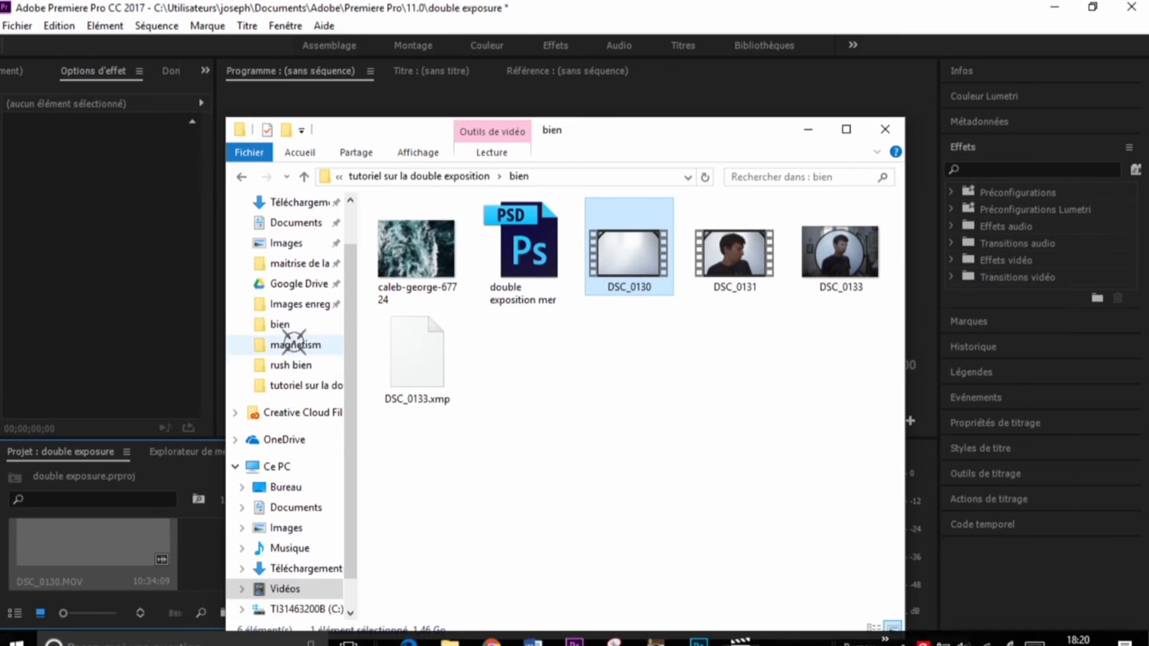
# Step: In File Explorer, look through Images > PHOTO LABO CREATOR > RAW and its double exposure folder for source photos
pyautogui.click(294, 466)
pyautogui.click(293, 529)
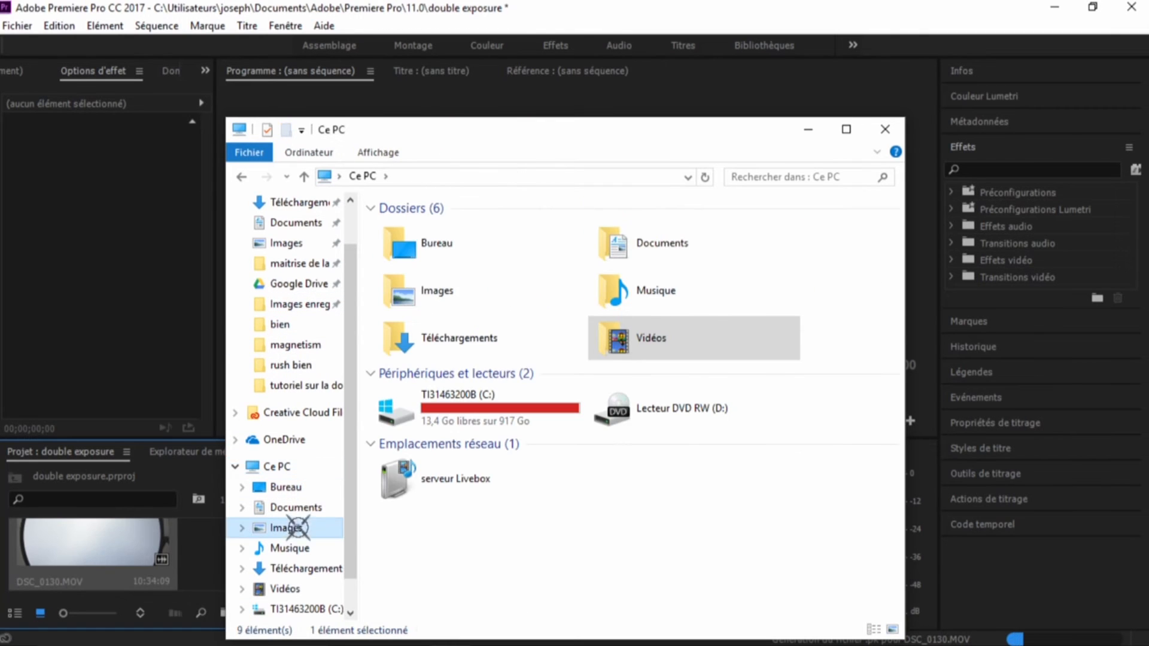
pyautogui.moveTo(897, 313); pyautogui.dragTo(865, 368)
pyautogui.doubleClick(861, 365)
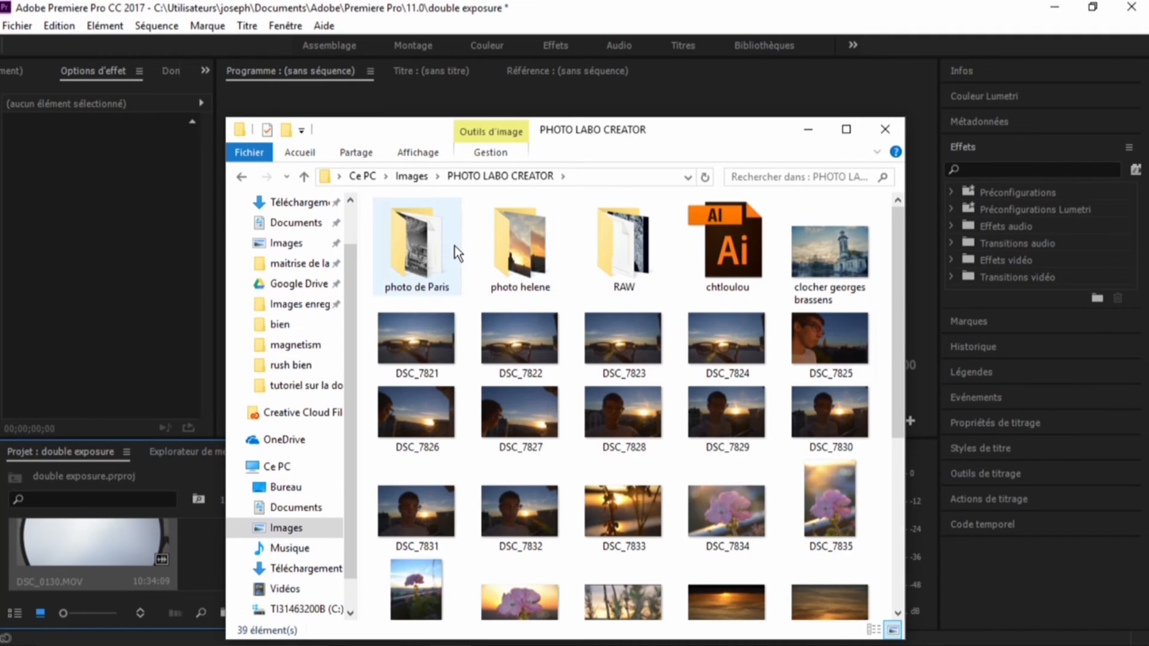
pyautogui.doubleClick(617, 242)
pyautogui.doubleClick(417, 245)
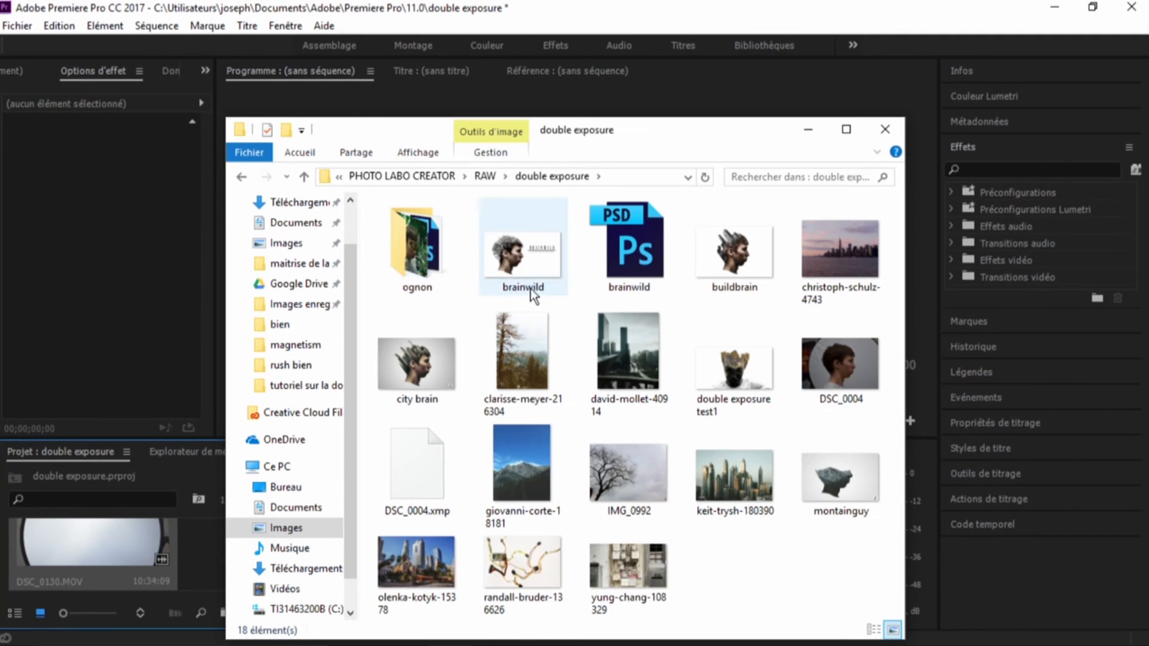
pyautogui.click(241, 176)
pyautogui.moveTo(896, 261); pyautogui.dragTo(871, 251)
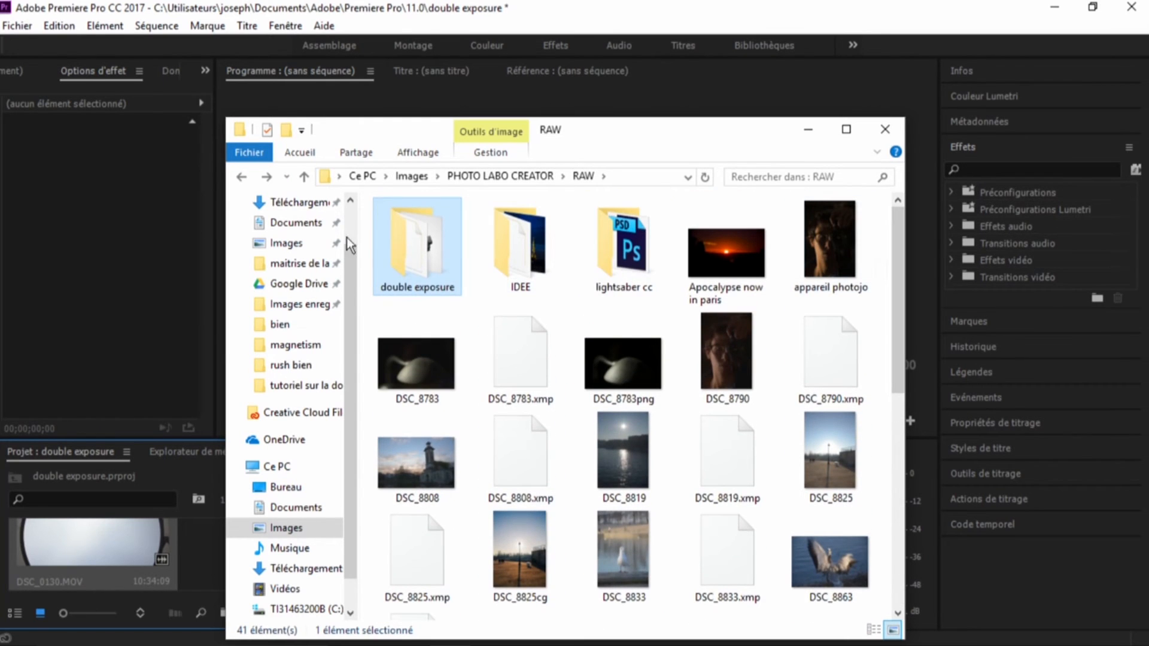
# Step: In File Explorer, browse Vidéos > 1.video souvenir > vacances de ski 2017 and open the chalet cousin folder to find footage
pyautogui.click(282, 589)
pyautogui.doubleClick(511, 288)
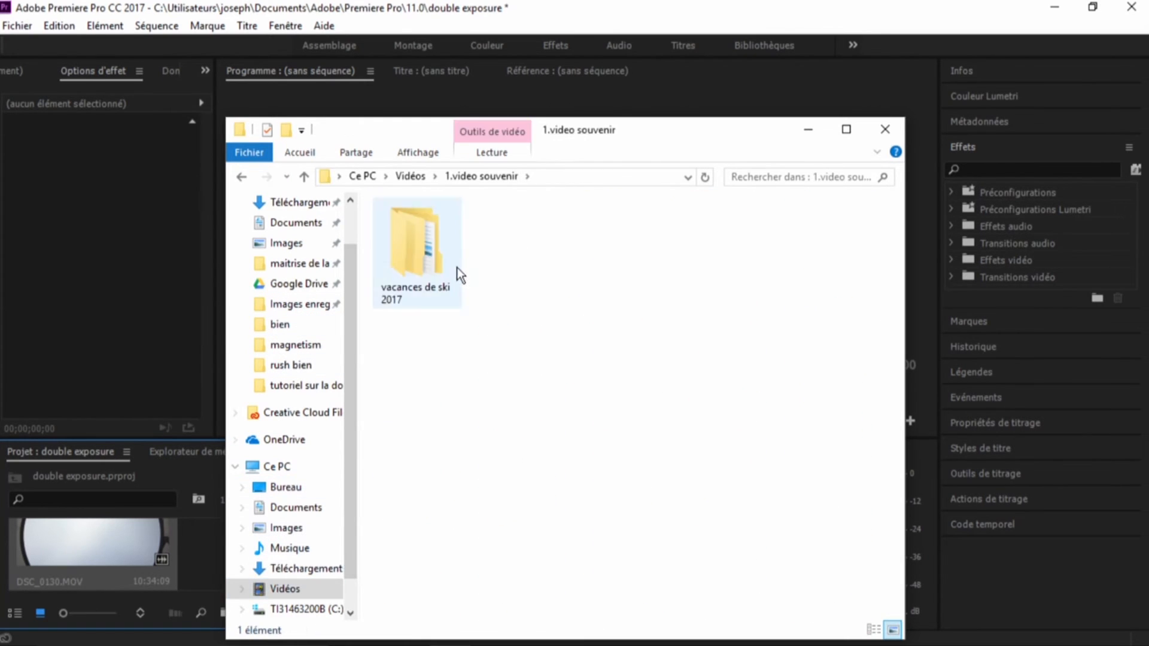
pyautogui.doubleClick(461, 264)
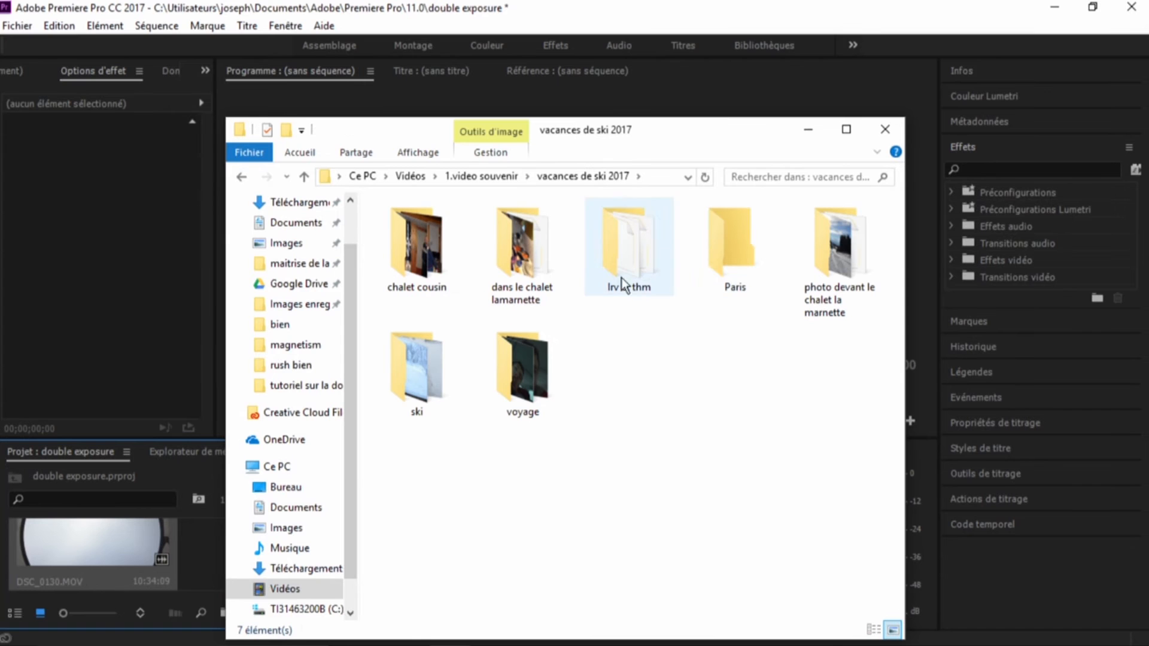
pyautogui.doubleClick(538, 265)
pyautogui.moveTo(900, 270); pyautogui.dragTo(878, 261)
pyautogui.click(407, 179)
pyautogui.doubleClick(422, 244)
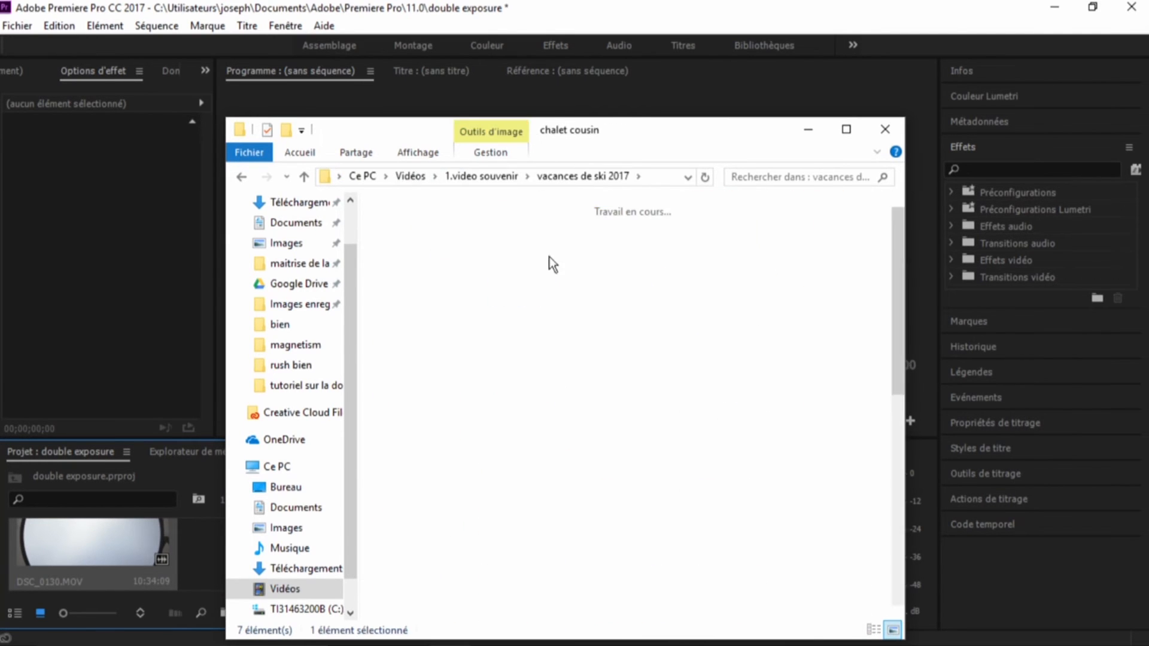
# Step: Preview the fireplace video DSC_9745, skimming through it, and import it into the double exposure project
pyautogui.doubleClick(419, 257)
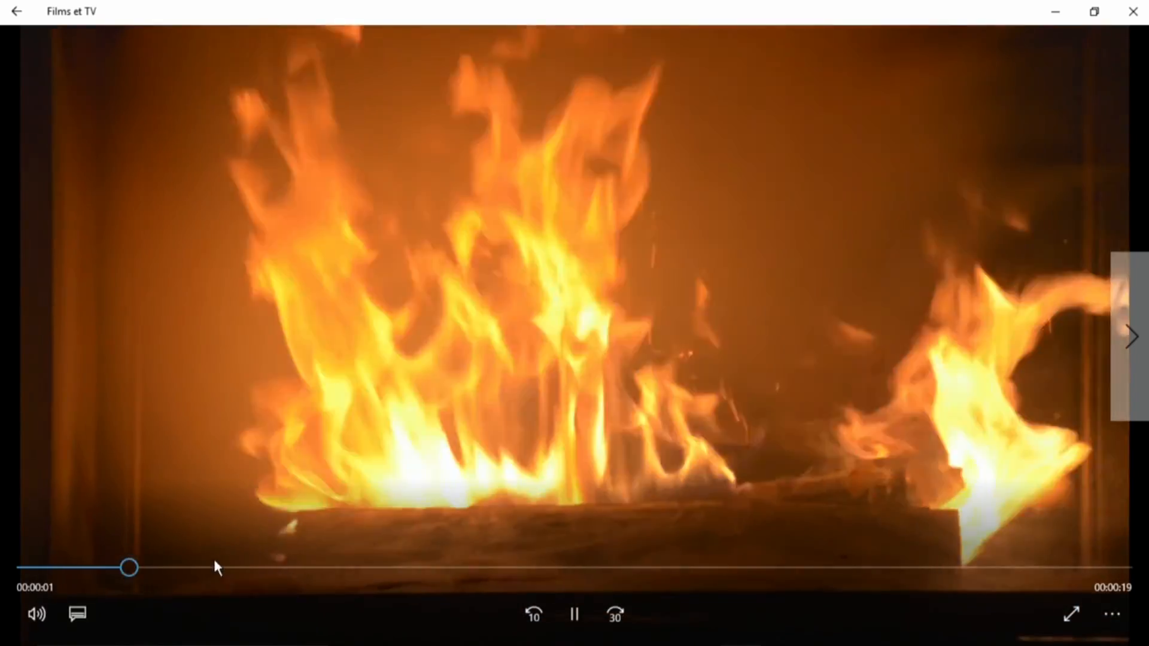
pyautogui.moveTo(157, 567); pyautogui.dragTo(478, 566)
pyautogui.moveTo(550, 572); pyautogui.dragTo(652, 564)
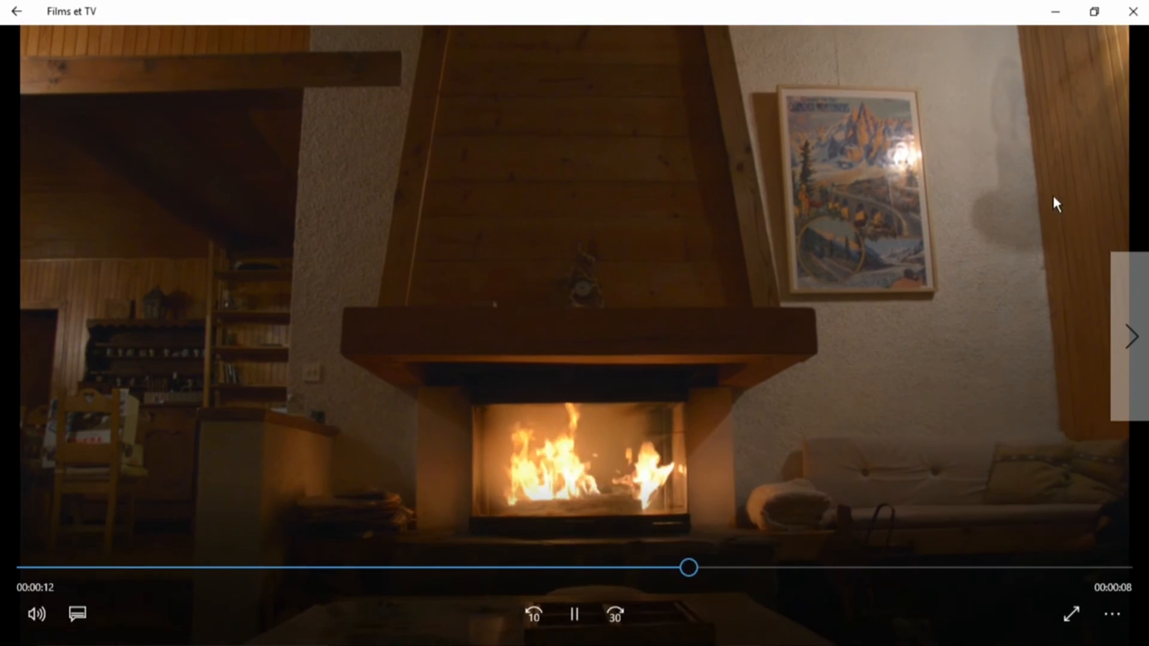
pyautogui.click(1133, 13)
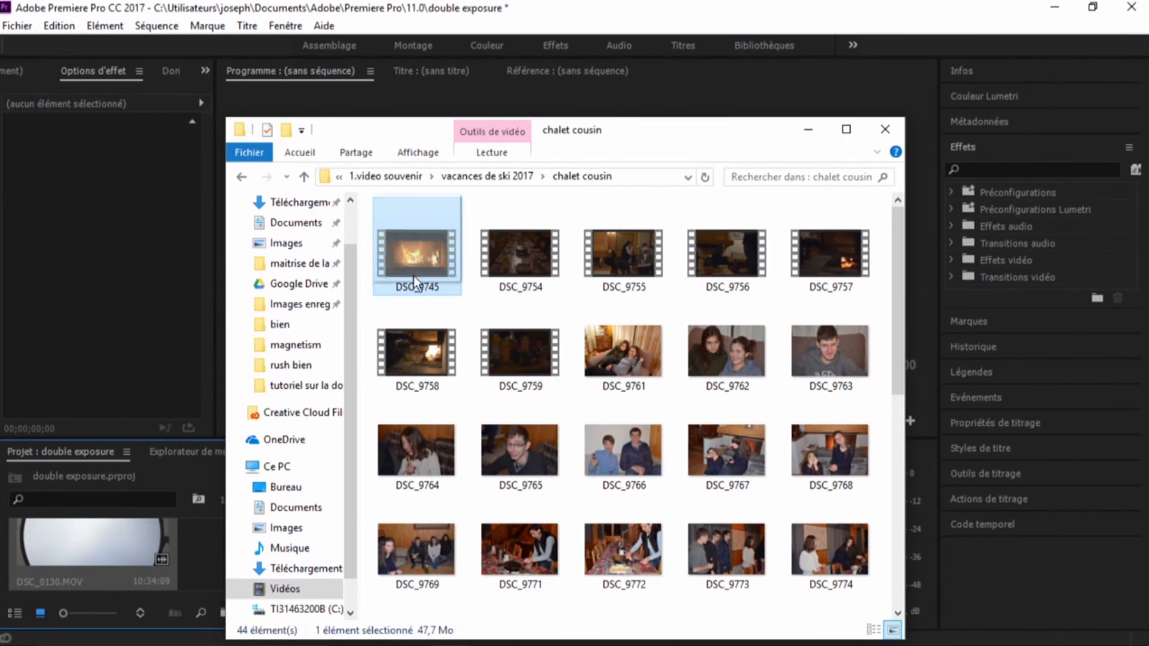
pyautogui.click(807, 130)
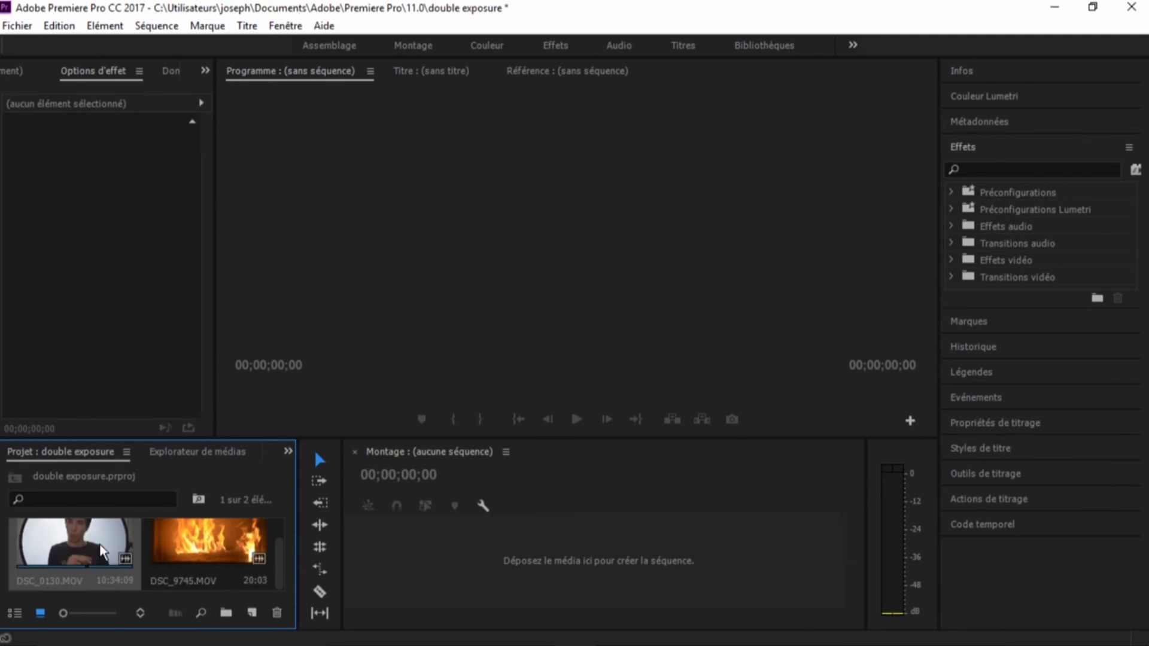
# Step: Create a sequence from DSC_0130.MOV and add the fire clip DSC_9745.MOV on track V1 beneath it
pyautogui.moveTo(75, 542); pyautogui.dragTo(426, 548)
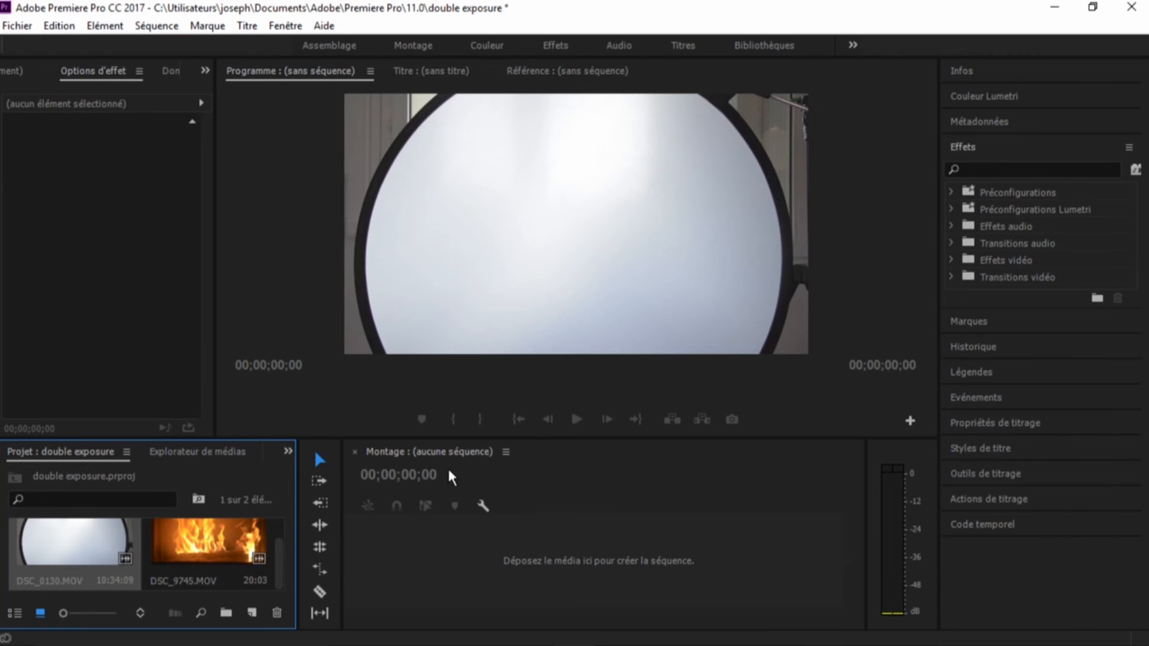
pyautogui.moveTo(281, 574); pyautogui.dragTo(282, 549)
pyautogui.moveTo(210, 538); pyautogui.dragTo(556, 530)
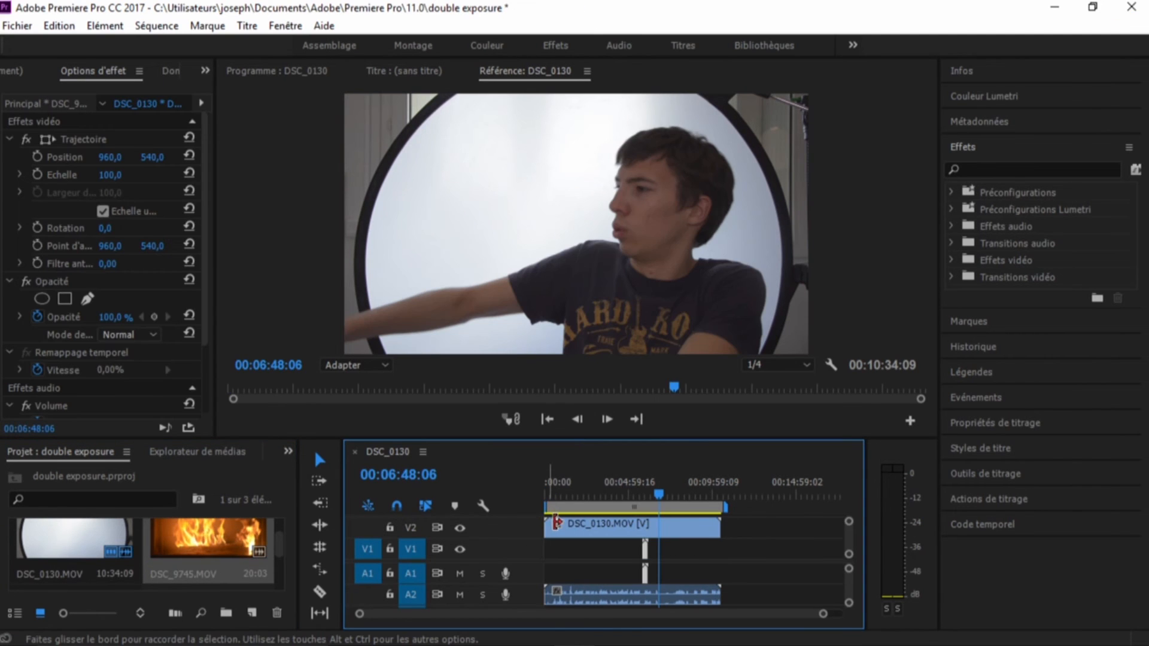
# Step: Trim the beginning of DSC_0130.MOV up to 00:06:48:06 and move both the portrait and fire clips to the sequence start
pyautogui.hotkey('ctrl', 'z')
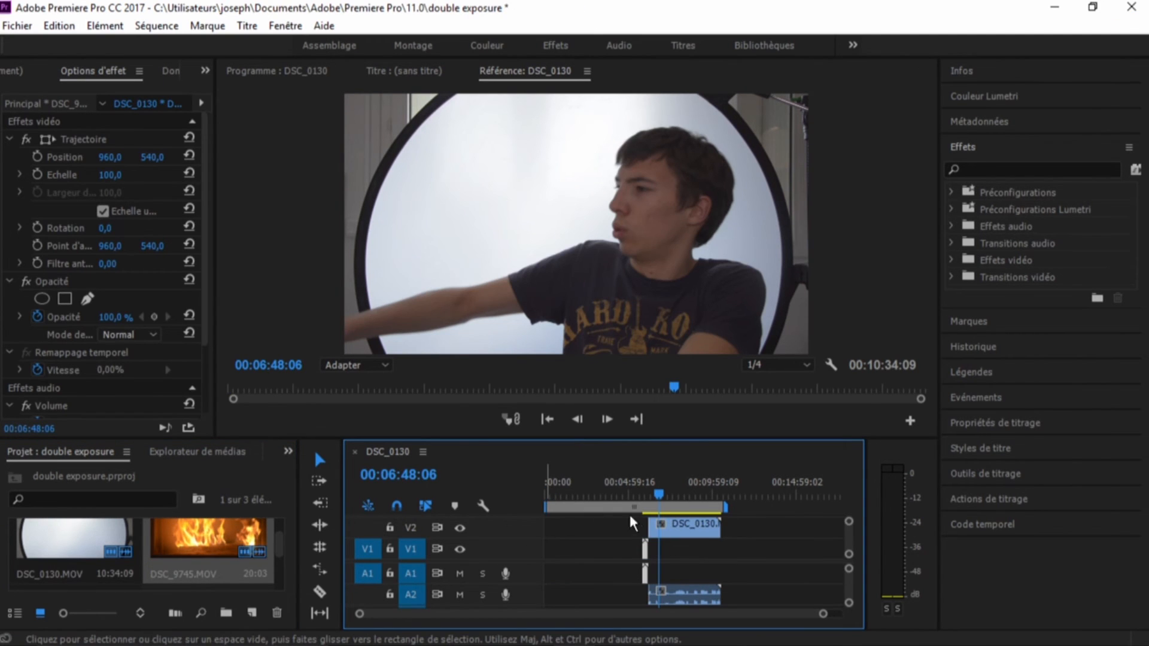
pyautogui.click(661, 527)
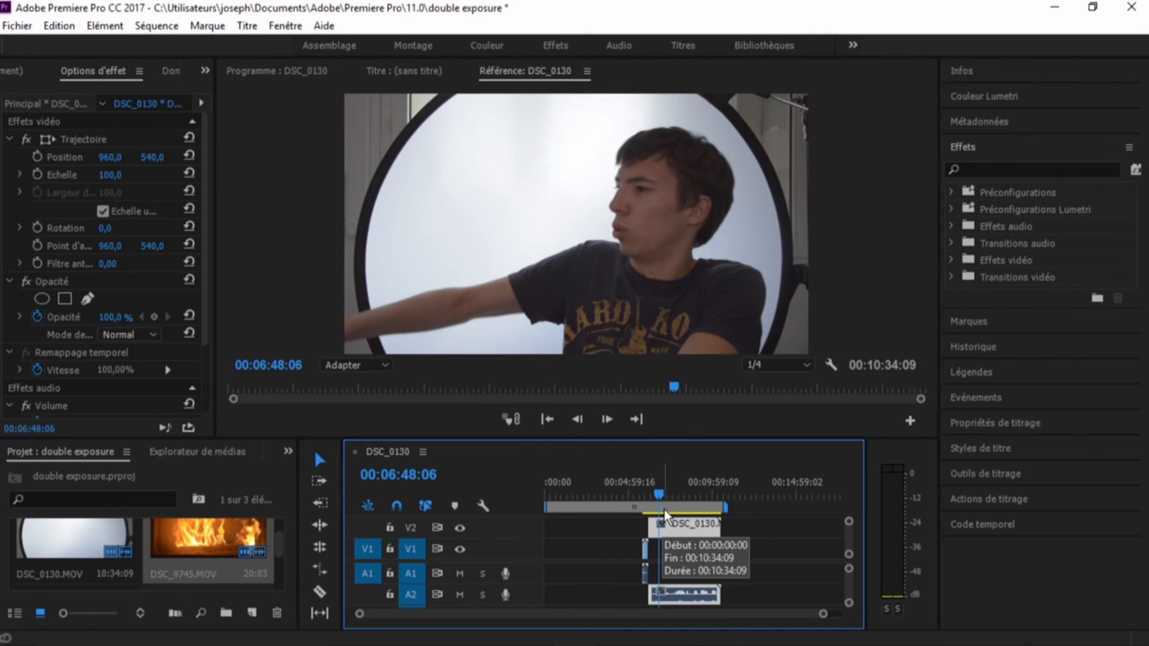
pyautogui.press('q')
pyautogui.moveTo(662, 525); pyautogui.dragTo(556, 530)
pyautogui.moveTo(645, 549); pyautogui.dragTo(546, 550)
pyautogui.moveTo(630, 495); pyautogui.dragTo(548, 495)
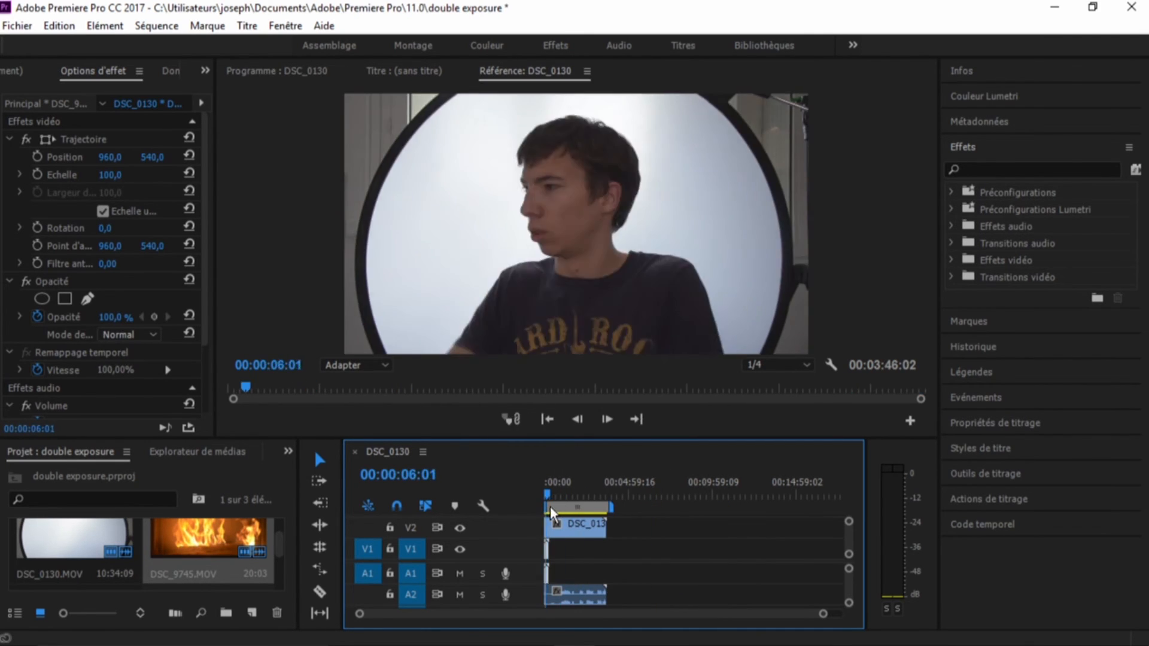
# Step: Try the Eclaircir blend mode on the fire clip DSC_9745.MOV, and set it back to Normal
pyautogui.click(128, 335)
pyautogui.click(215, 265)
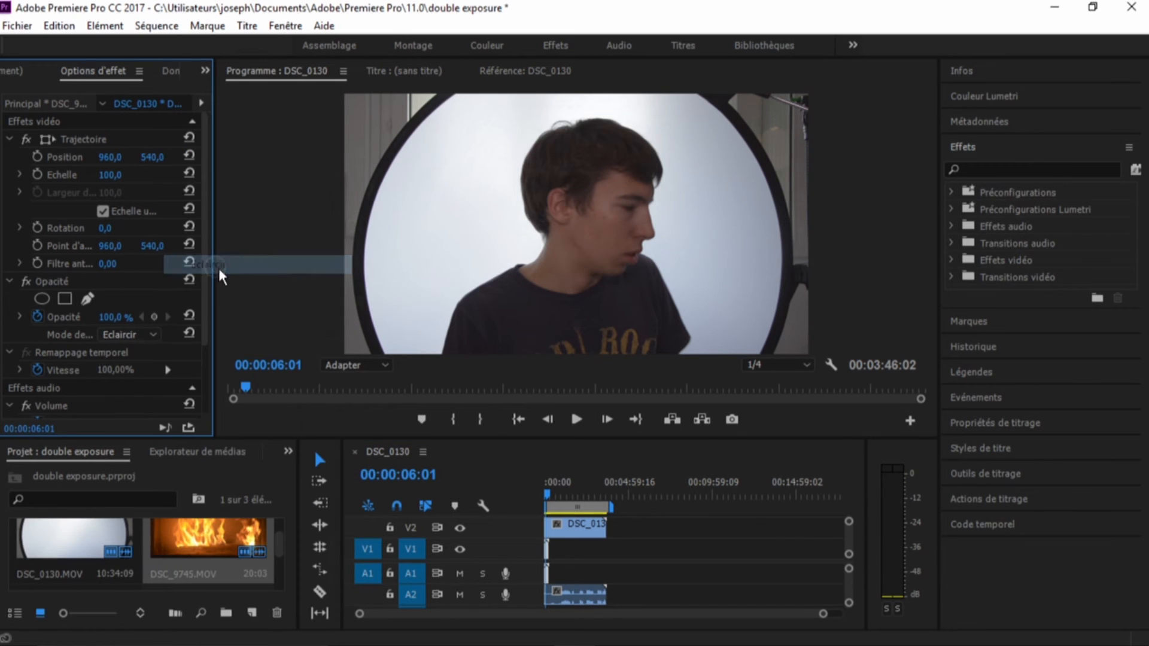
pyautogui.click(147, 334)
pyautogui.click(182, 122)
# Step: Set the opacity blend mode of the portrait clip DSC_0130.MOV on V2 to Eclaircir
pyautogui.click(575, 535)
pyautogui.click(147, 335)
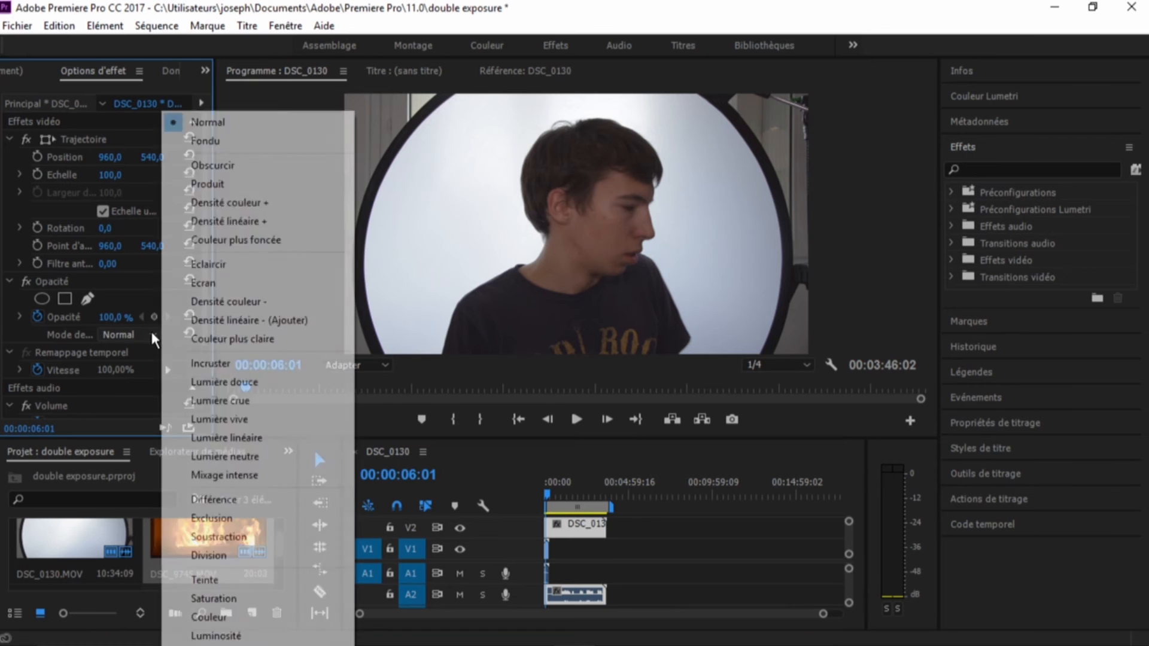
pyautogui.moveTo(223, 287); pyautogui.dragTo(576, 525)
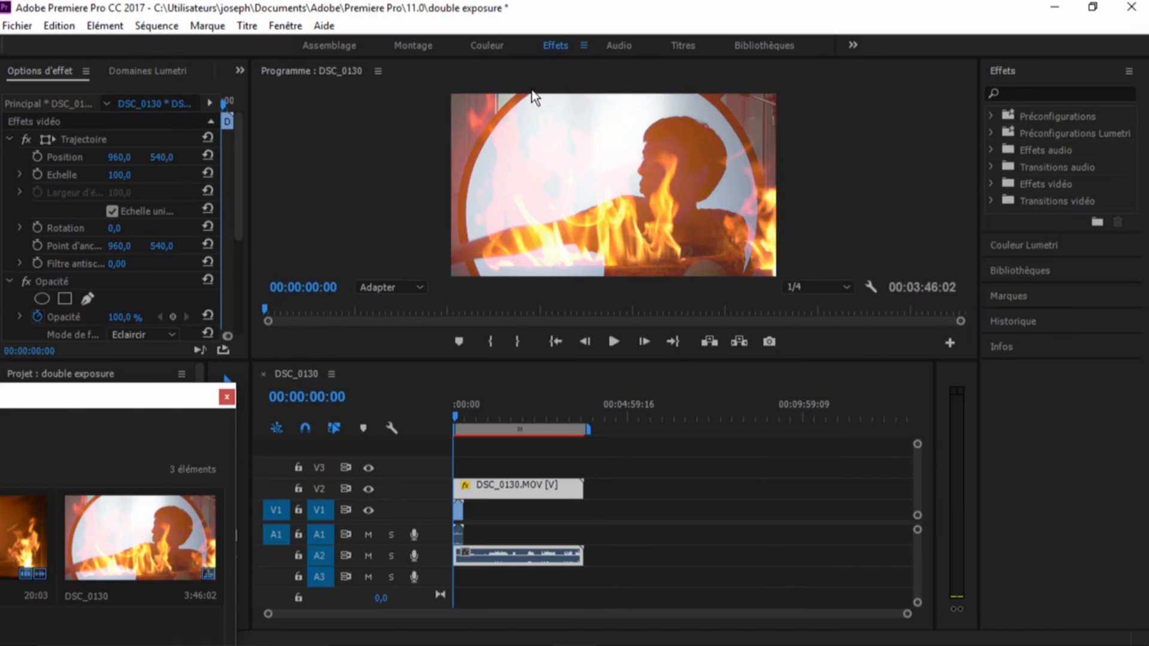
# Step: Switch to the Couleur workspace and hide video track V1 to grade the portrait clip alone
pyautogui.click(486, 44)
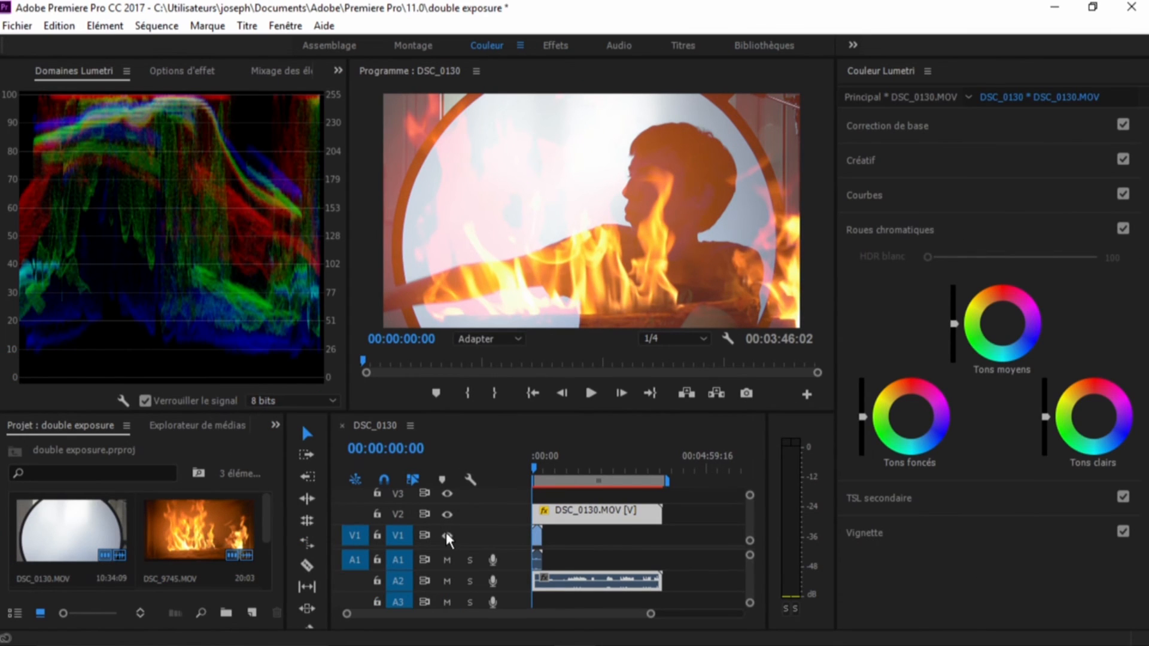
pyautogui.click(446, 534)
pyautogui.click(869, 161)
pyautogui.click(885, 126)
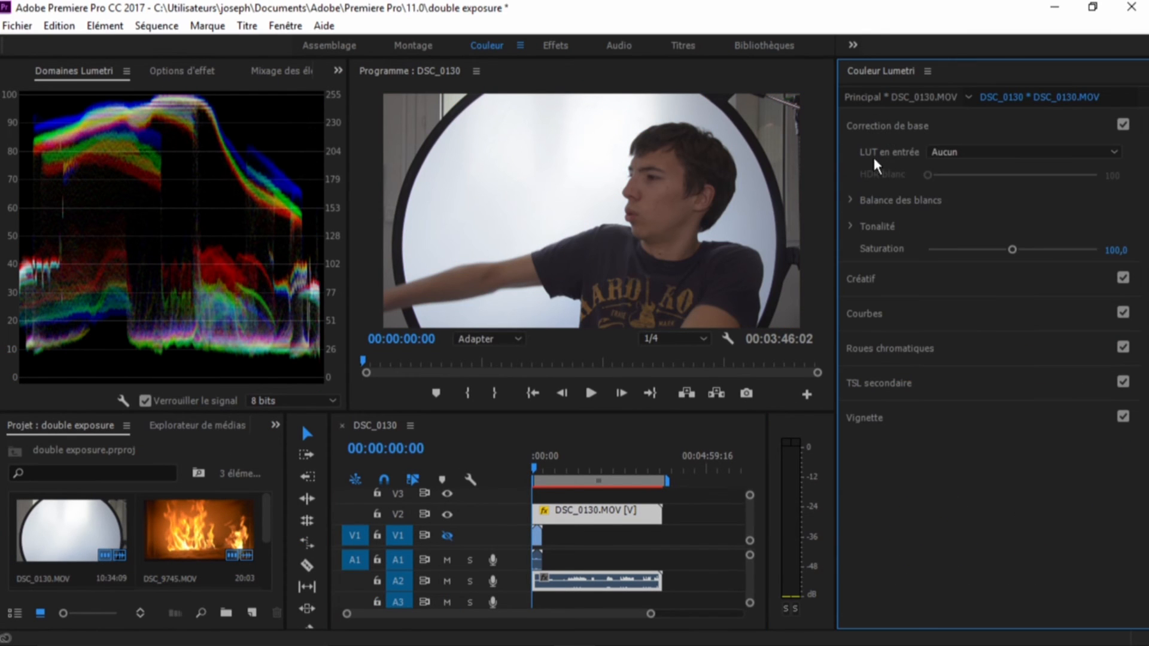
pyautogui.click(860, 277)
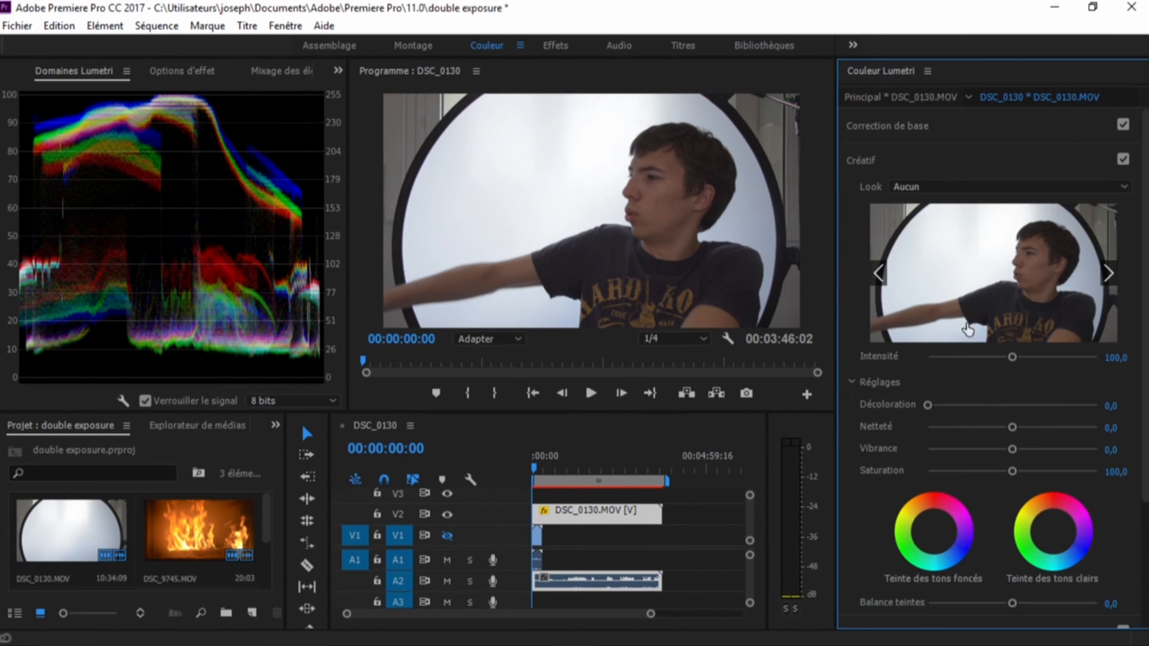
# Step: In basic correction, set the portrait's exposure to 0,5, contrast and highlights to 100, shadows to -100, and adjust whites and blacks
pyautogui.click(871, 127)
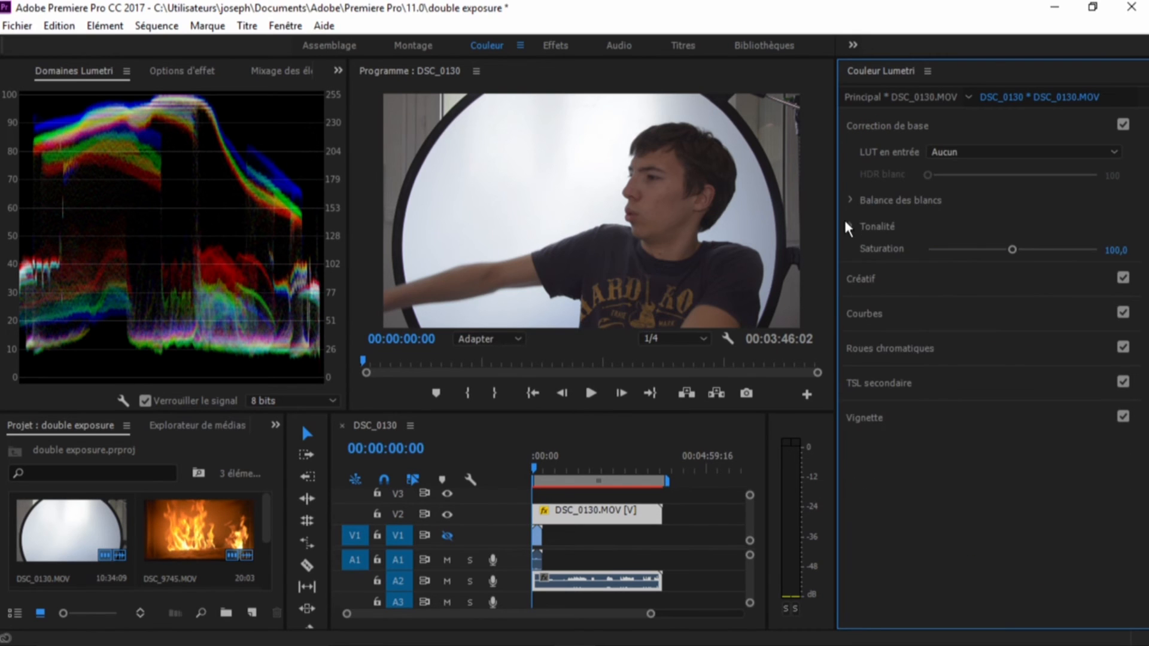
pyautogui.click(853, 227)
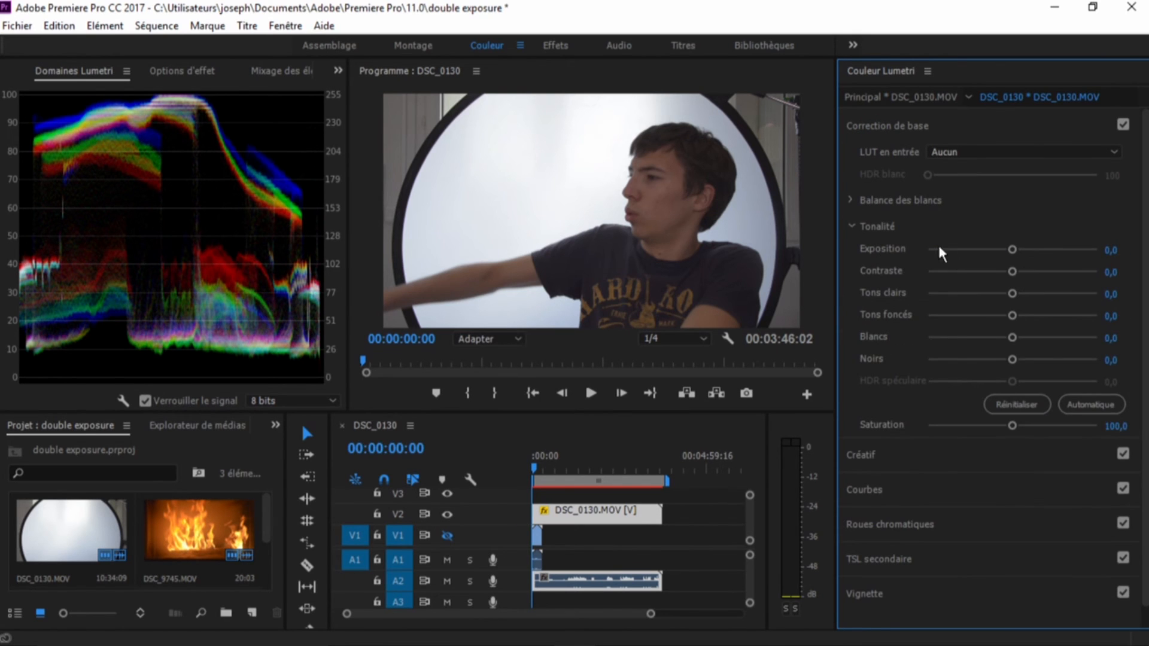
pyautogui.moveTo(1012, 250); pyautogui.dragTo(1125, 293)
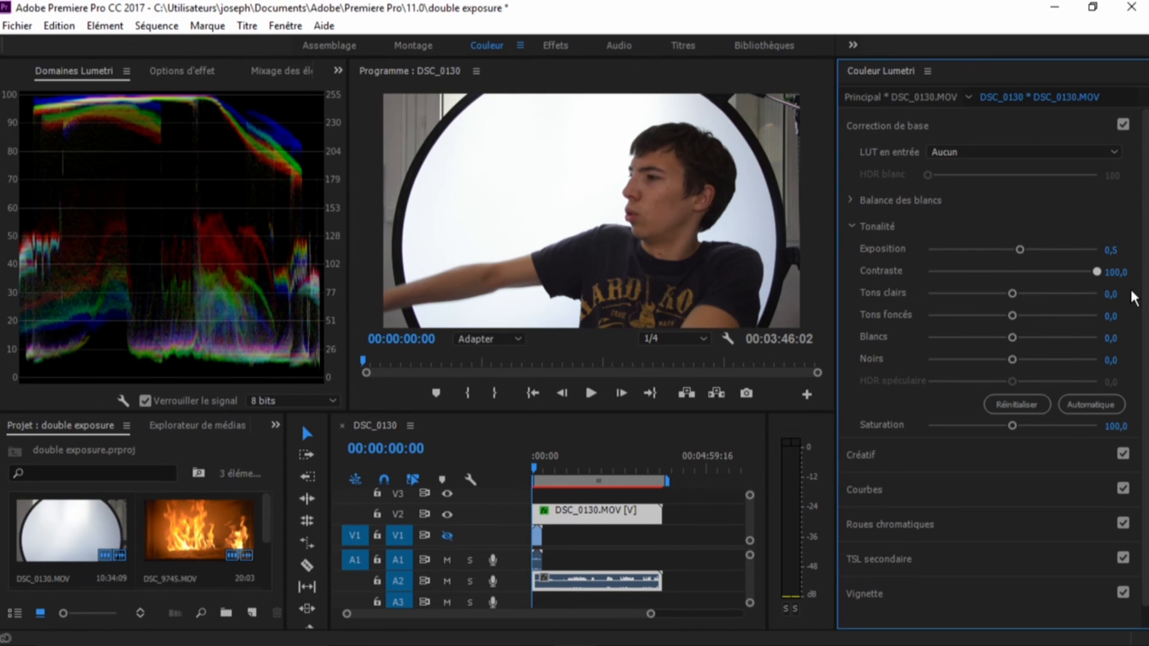
pyautogui.moveTo(1011, 315); pyautogui.dragTo(929, 315)
pyautogui.moveTo(1010, 293); pyautogui.dragTo(1133, 320)
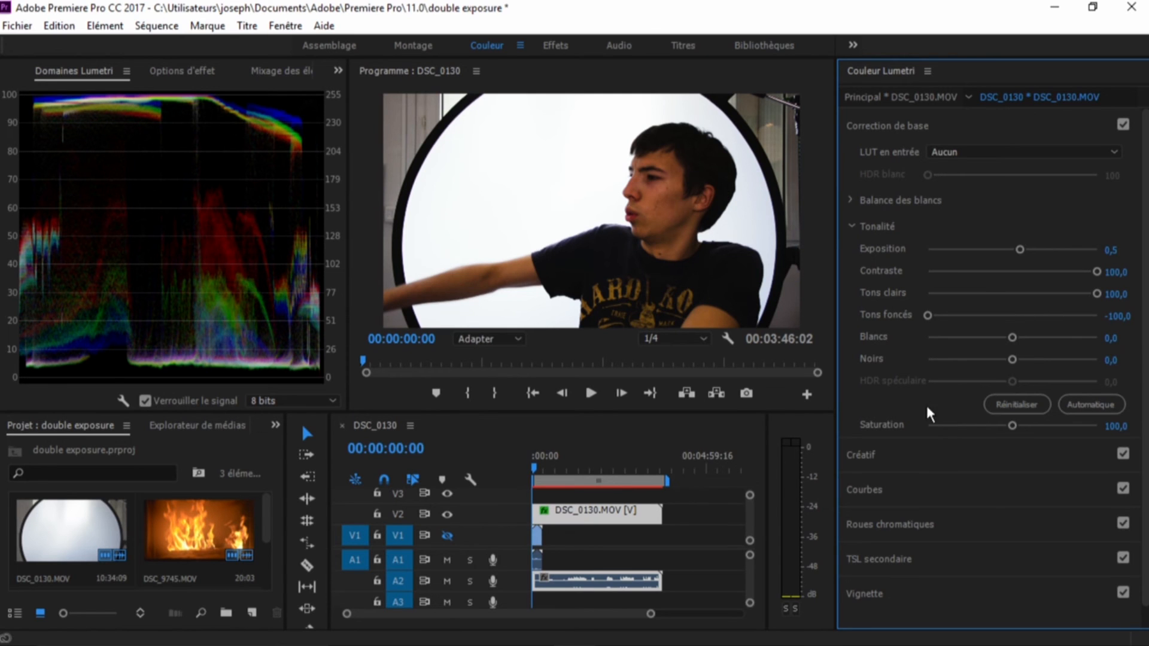
pyautogui.moveTo(1012, 341); pyautogui.dragTo(999, 361)
pyautogui.click(874, 127)
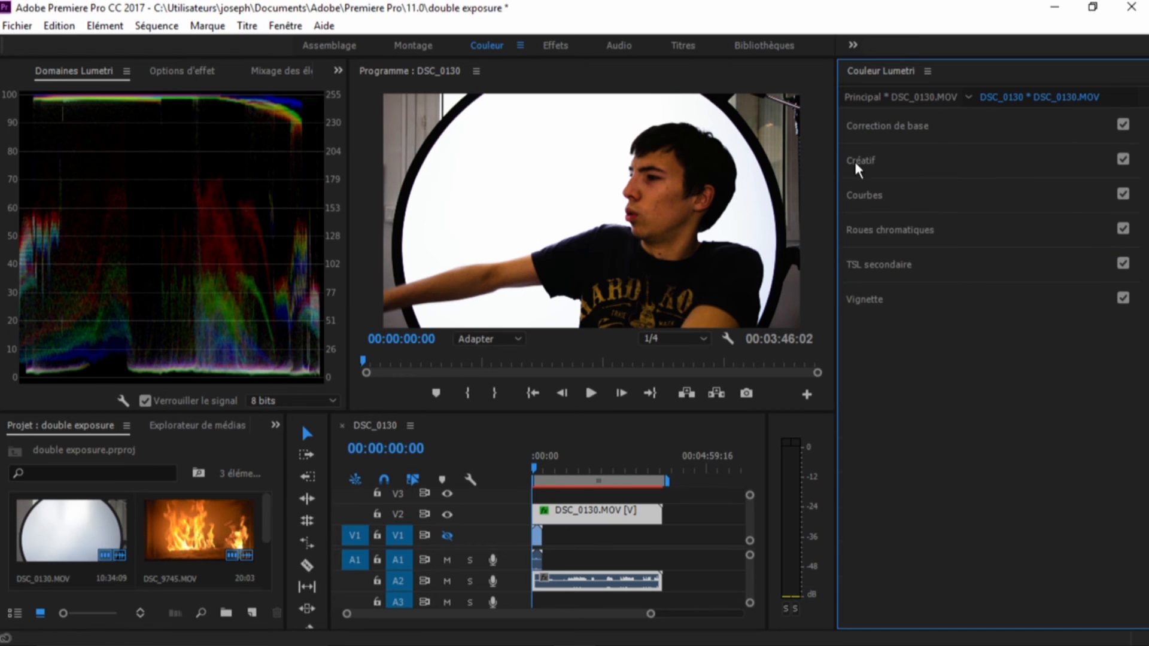
# Step: Set the creative saturation of DSC_0130.MOV to 0 and show track V1 again, checking the blend further along the sequence
pyautogui.click(860, 162)
pyautogui.moveTo(1012, 472); pyautogui.dragTo(896, 467)
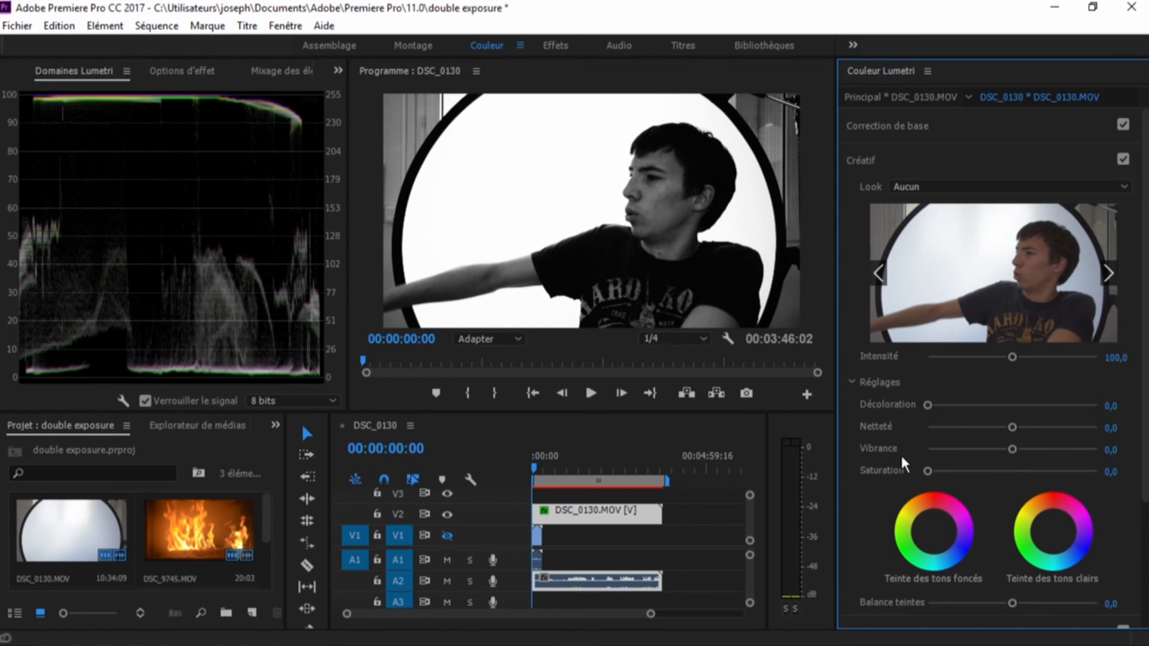
pyautogui.click(447, 536)
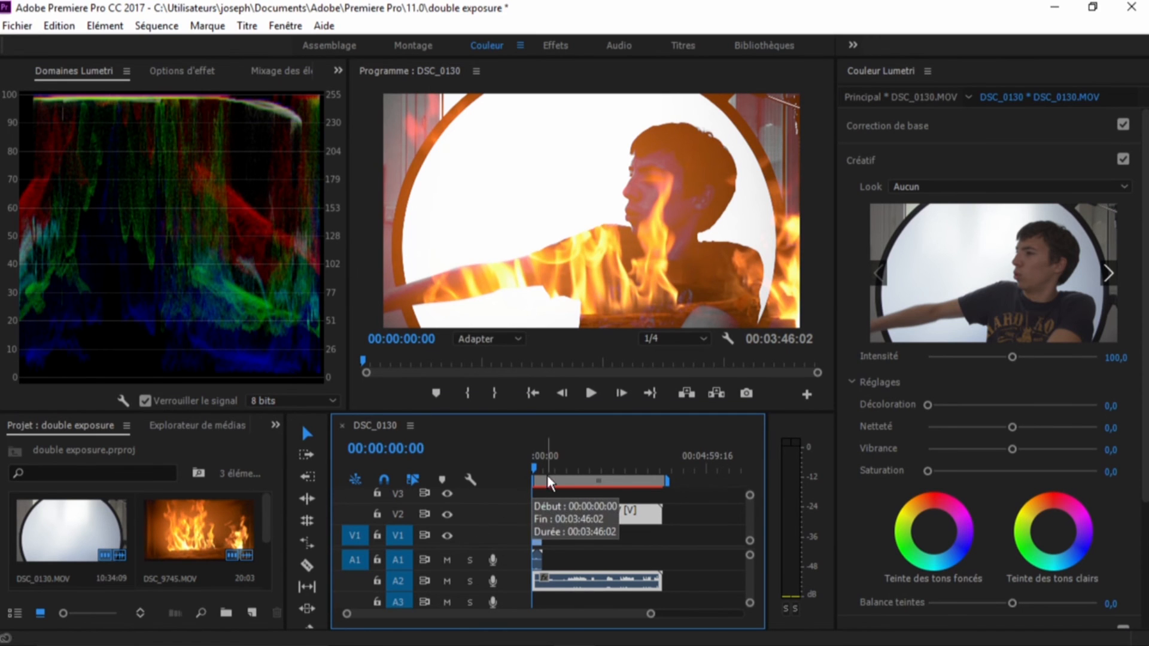
pyautogui.moveTo(537, 470); pyautogui.dragTo(535, 473)
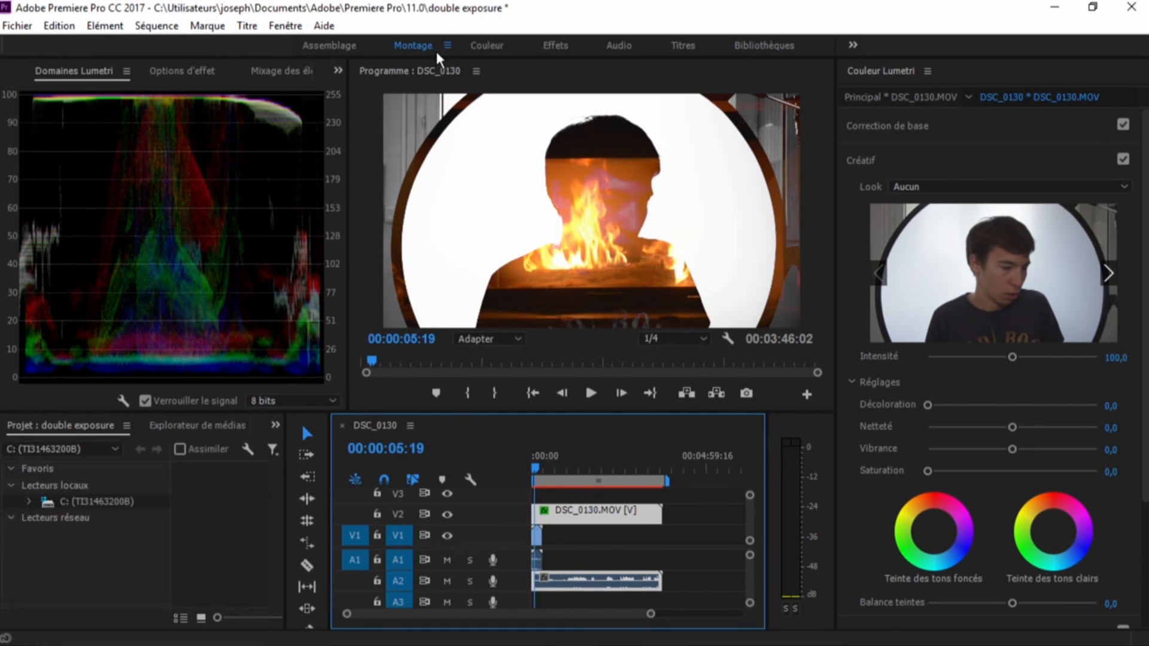
# Step: In the Montage workspace, draw a closed Pen opacity mask on DSC_0130.MOV around the head and shoulders, inside the reflector's rim
pyautogui.click(414, 46)
pyautogui.click(88, 299)
pyautogui.click(616, 294)
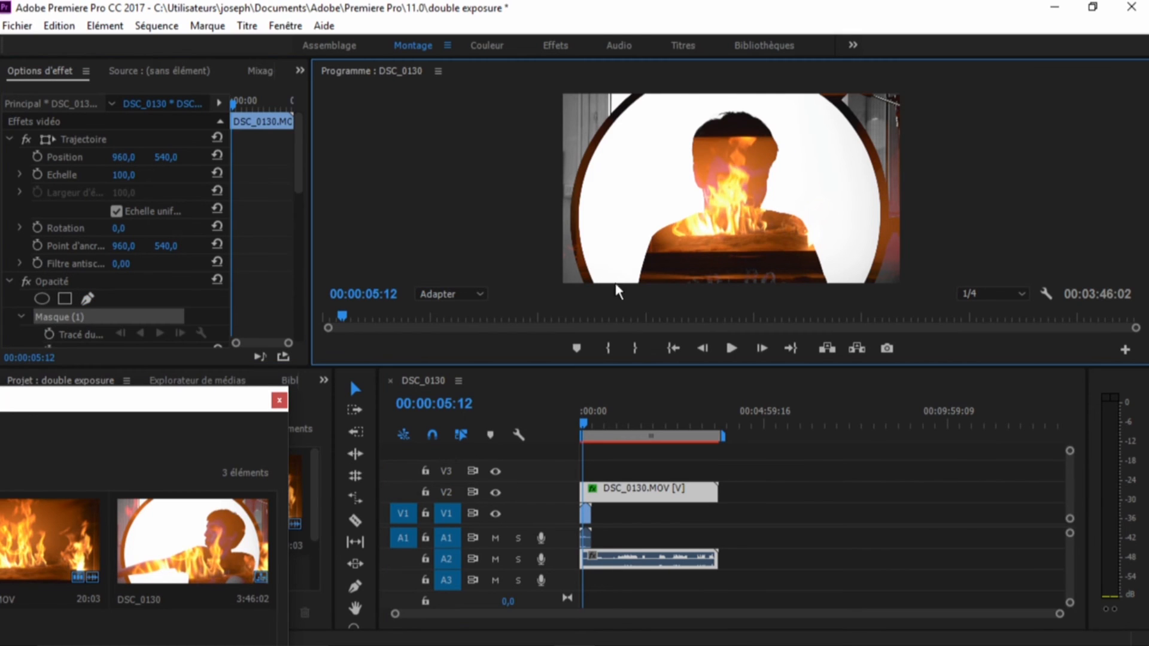
pyautogui.click(606, 212)
pyautogui.click(645, 140)
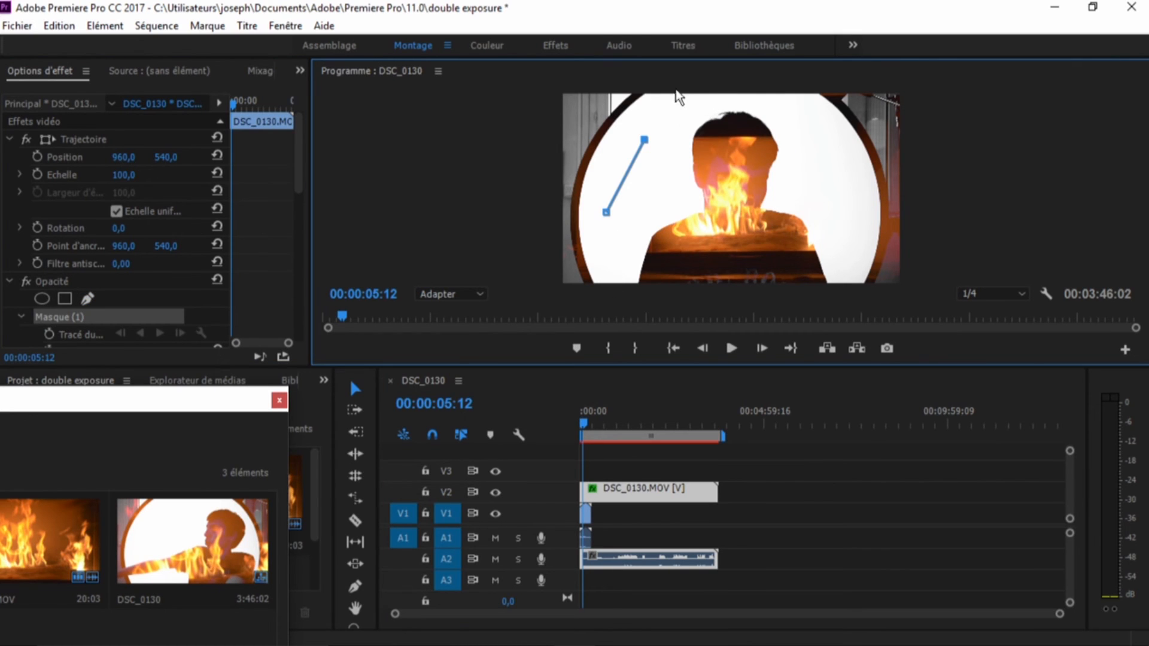
pyautogui.click(692, 95)
pyautogui.click(779, 99)
pyautogui.click(833, 137)
pyautogui.click(851, 215)
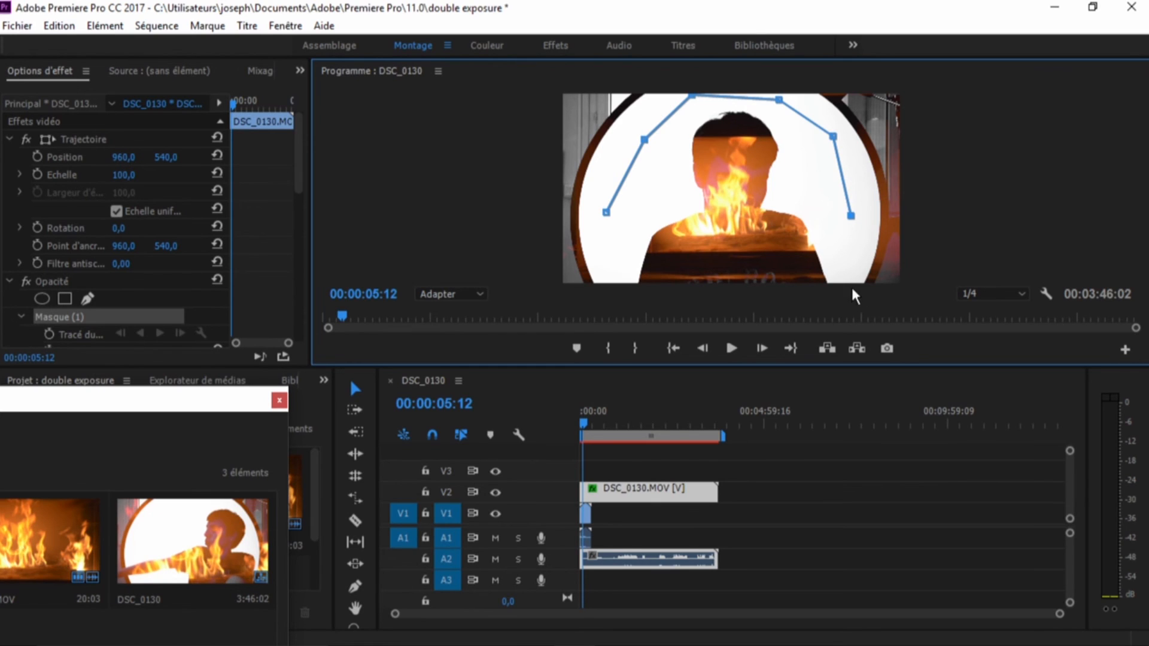
pyautogui.click(850, 279)
pyautogui.click(617, 280)
pyautogui.click(605, 212)
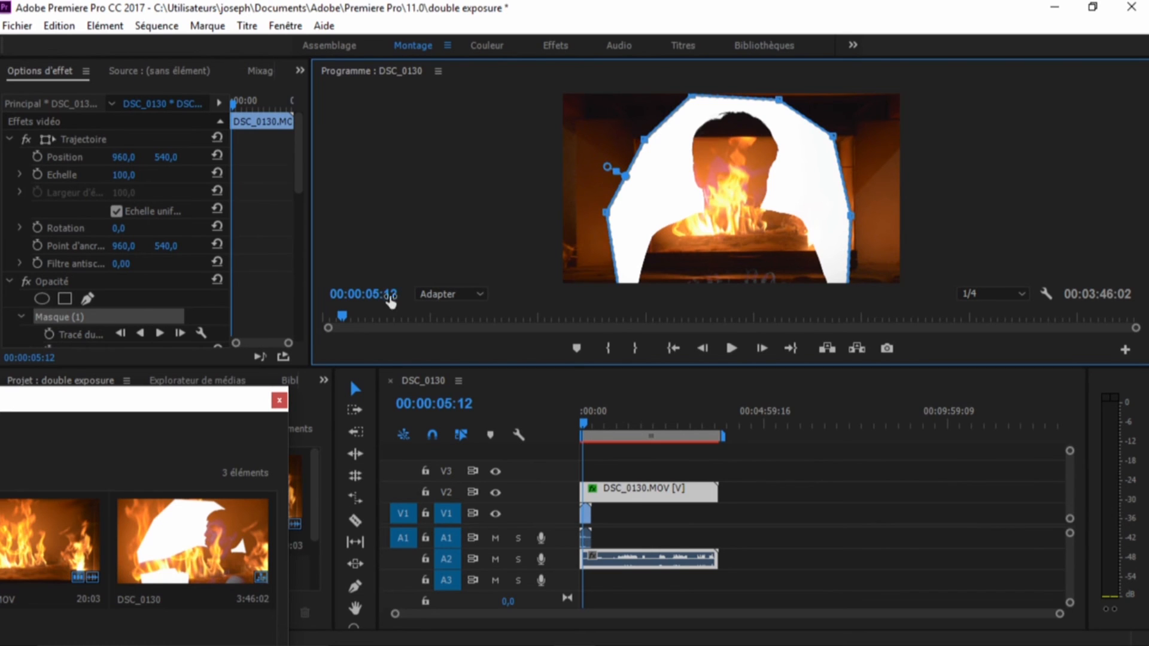
pyautogui.moveTo(295, 187); pyautogui.dragTo(297, 206)
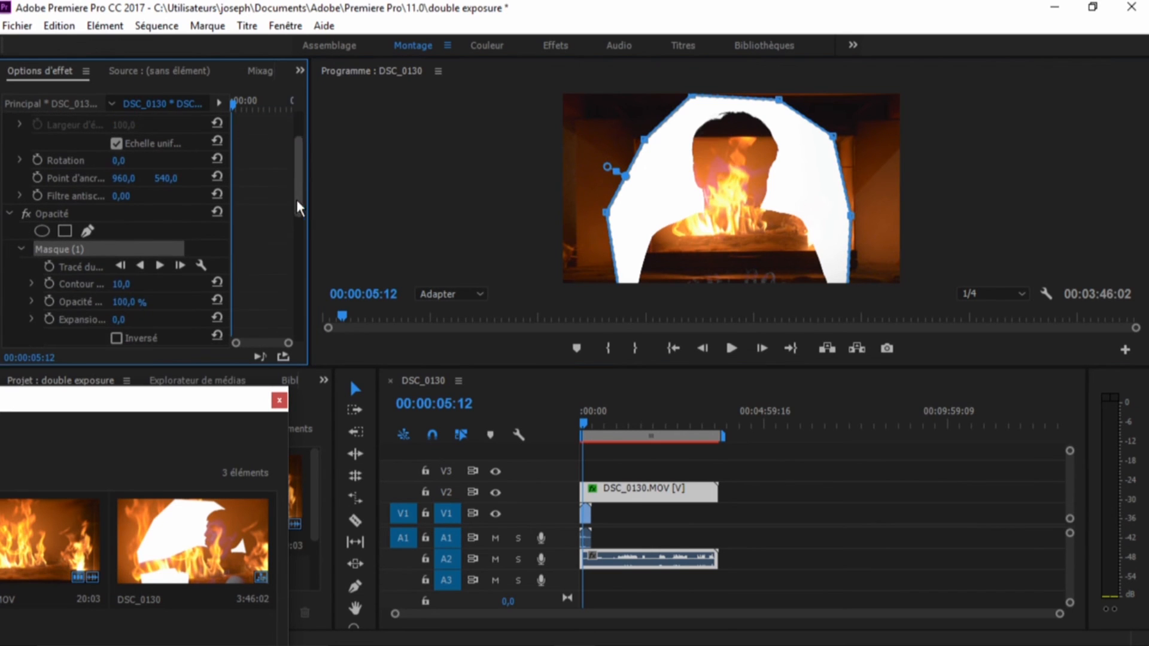
pyautogui.click(585, 513)
pyautogui.click(622, 487)
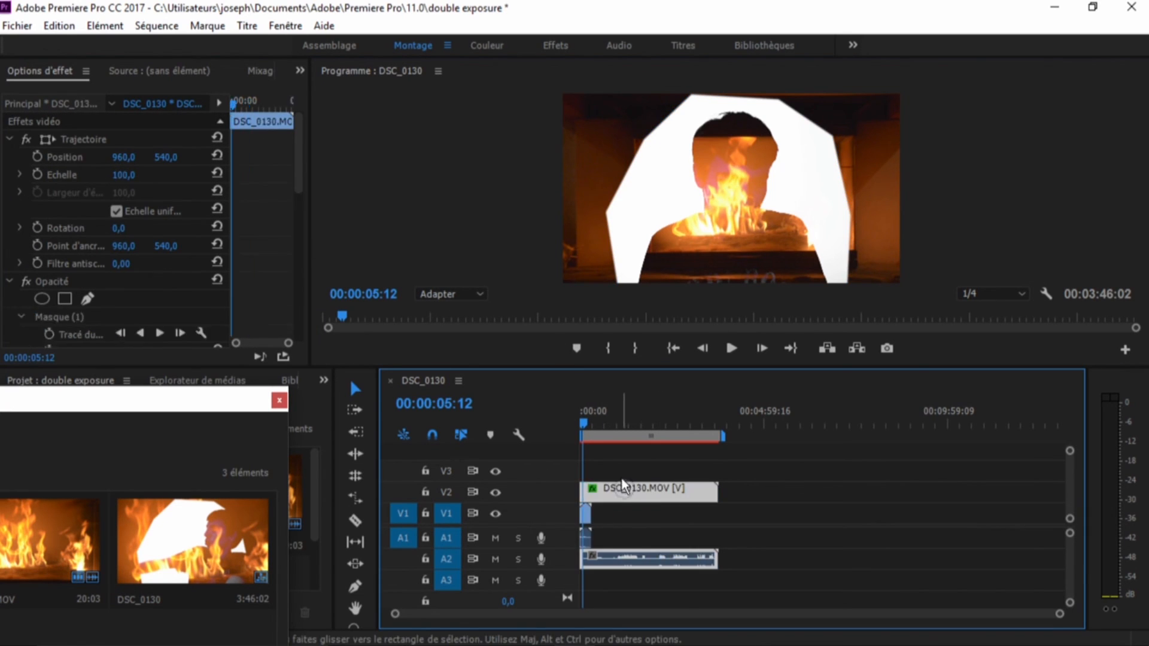
pyautogui.moveTo(297, 175); pyautogui.dragTo(300, 217)
pyautogui.click(60, 201)
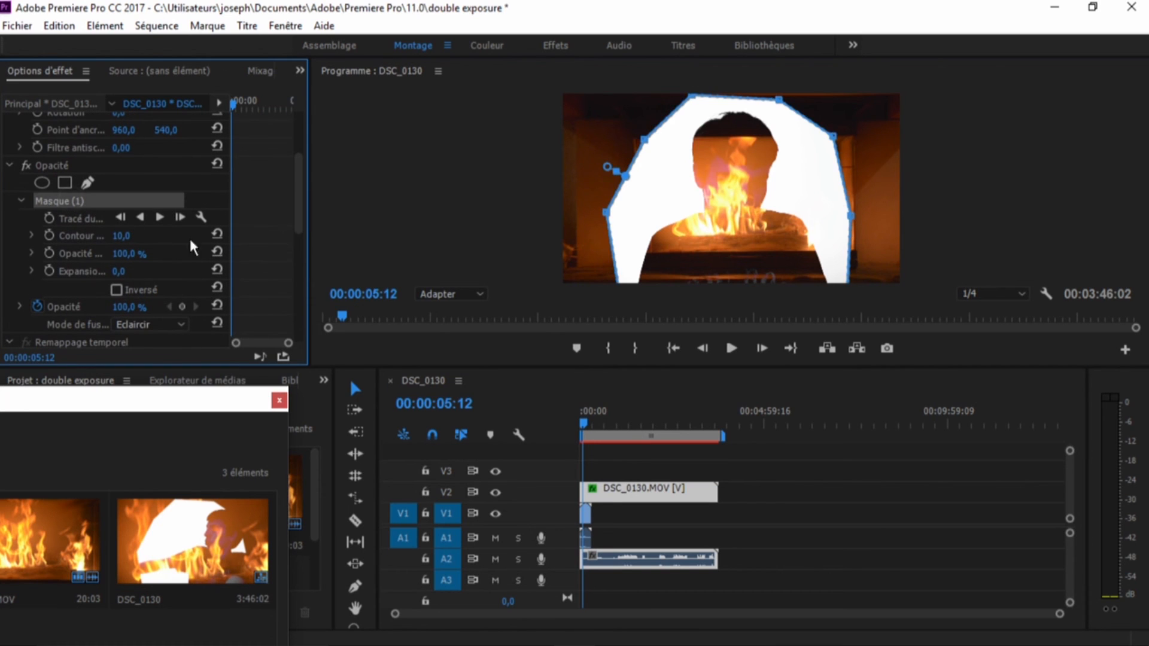
# Step: Draw a closed Pen opacity mask on the fireplace clip DSC_9745.MOV, following the portrait mask's outline around the reflector
pyautogui.click(586, 515)
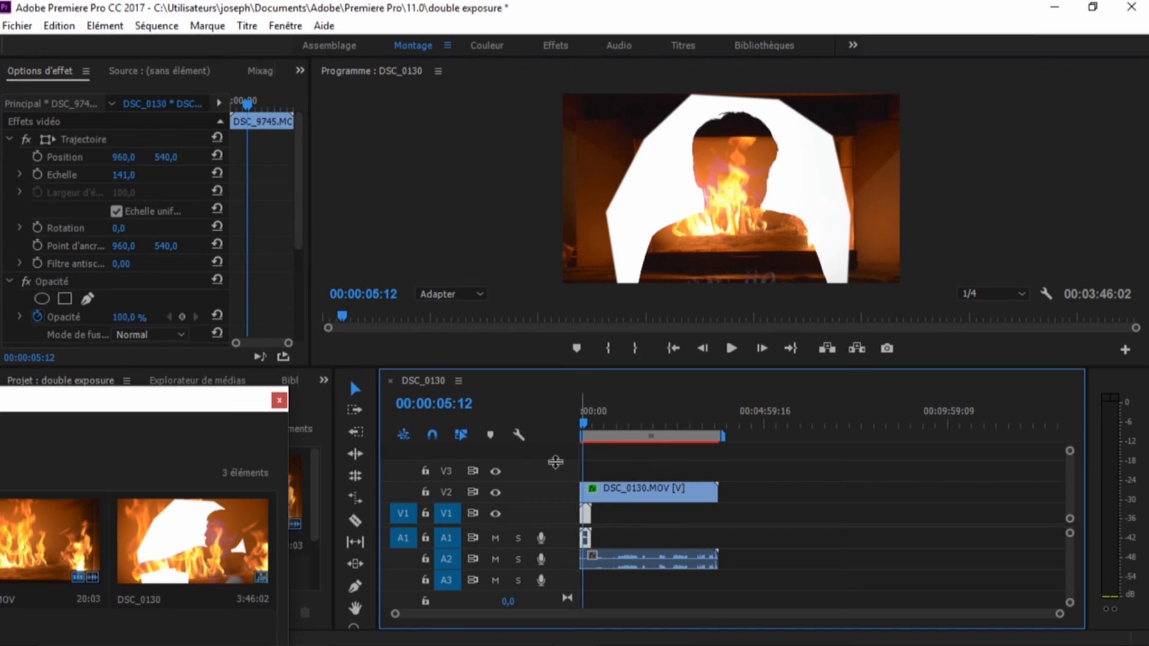
pyautogui.moveTo(297, 159); pyautogui.dragTo(300, 249)
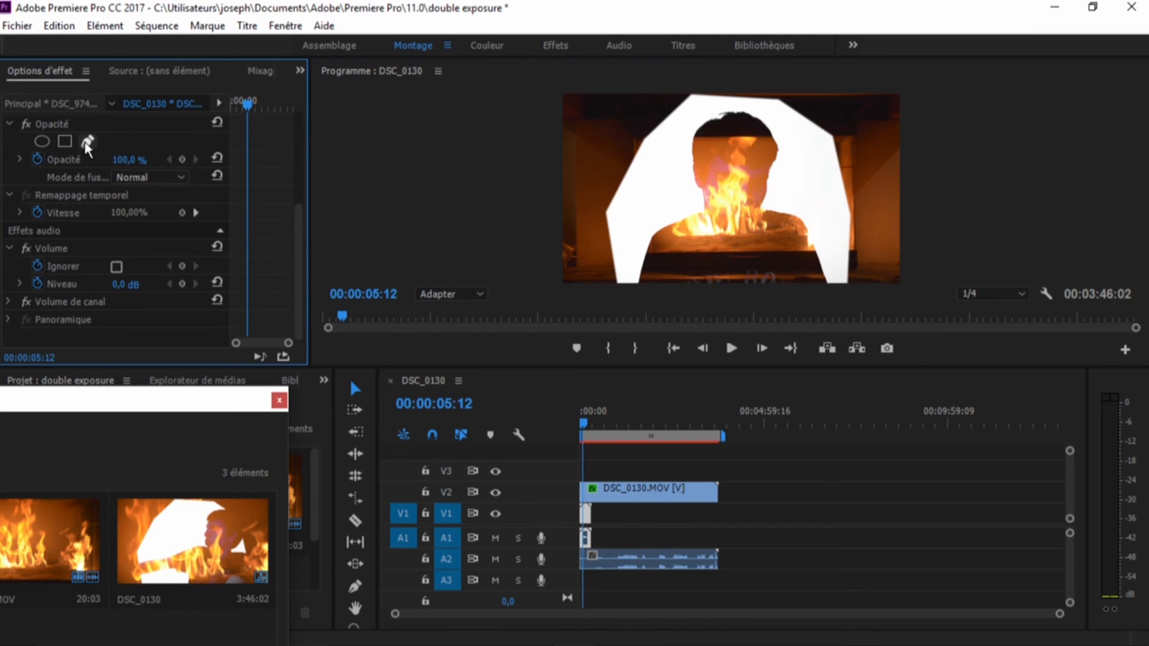
pyautogui.click(575, 510)
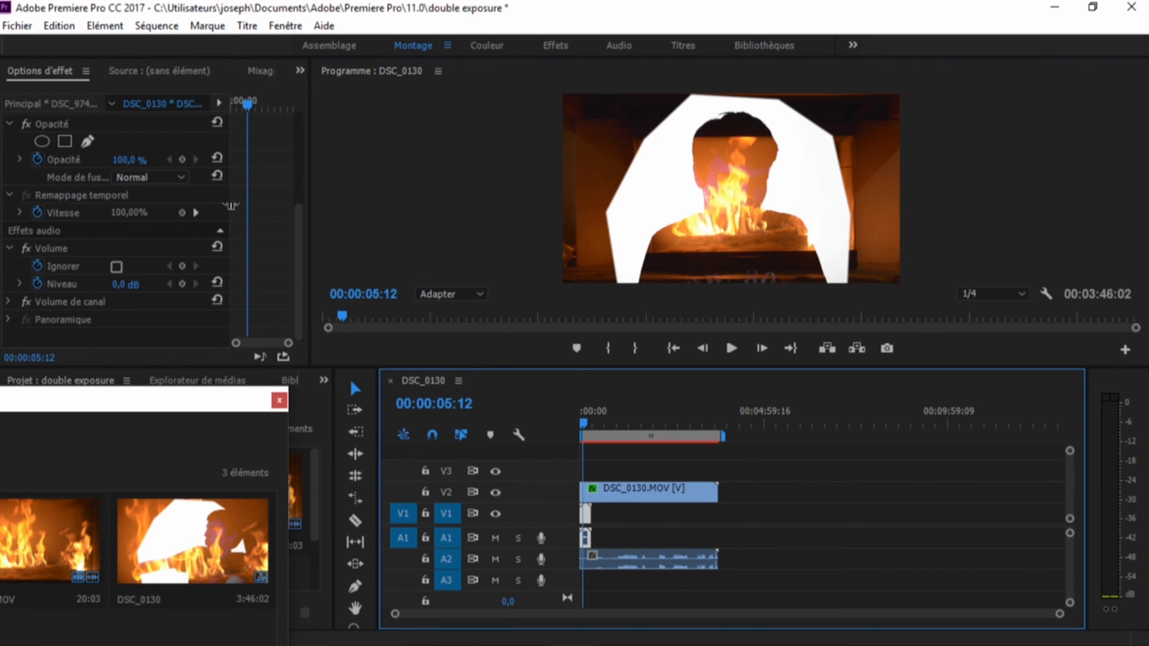
pyautogui.click(589, 255)
pyautogui.click(622, 197)
pyautogui.click(778, 98)
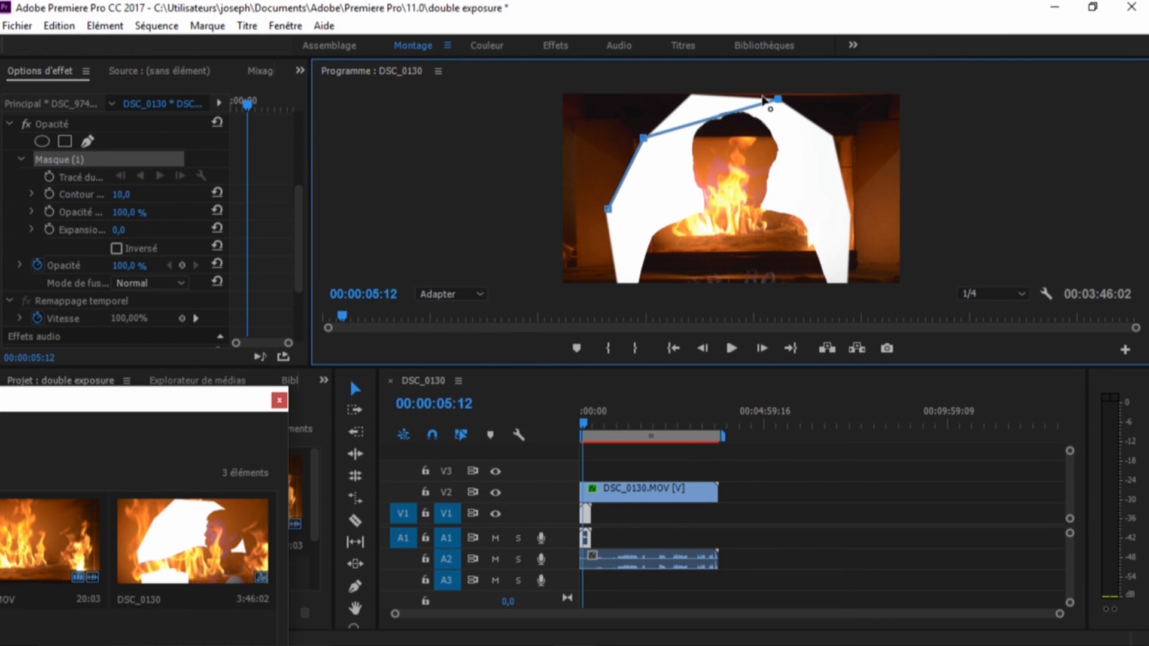
pyautogui.hotkey('ctrl', 'z')
pyautogui.click(690, 96)
pyautogui.click(835, 137)
pyautogui.click(850, 214)
pyautogui.click(845, 279)
pyautogui.click(617, 280)
pyautogui.click(607, 209)
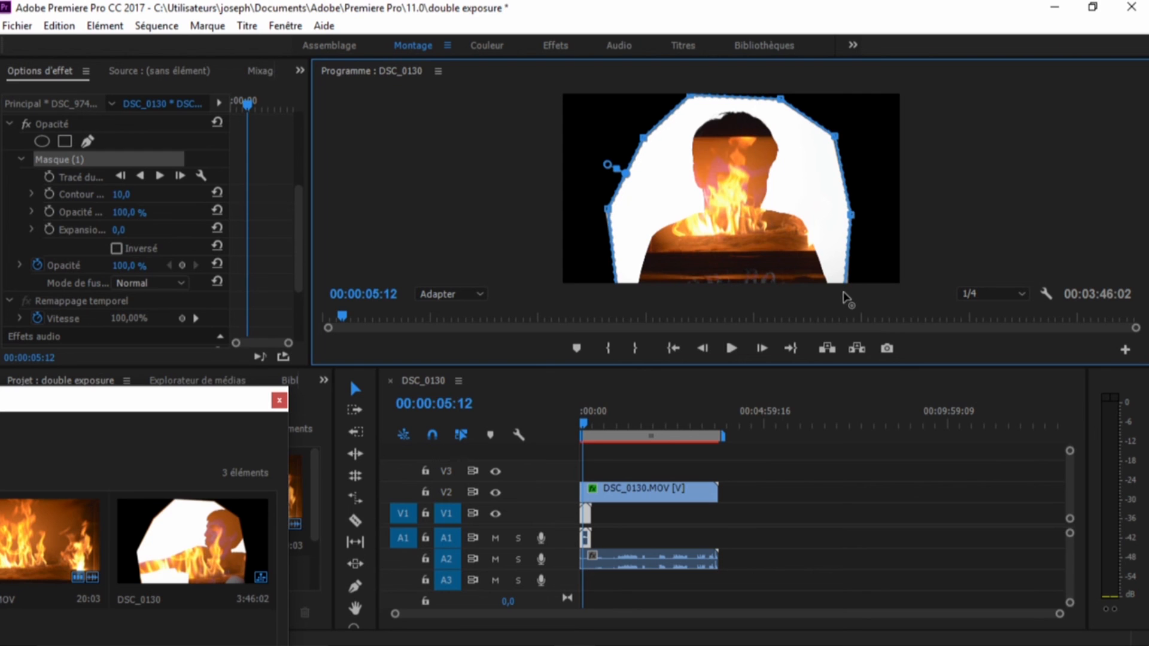
# Step: Move both clips up one video track to free V1, and create a white color matte with the default settings and name
pyautogui.moveTo(607, 514); pyautogui.dragTo(602, 470)
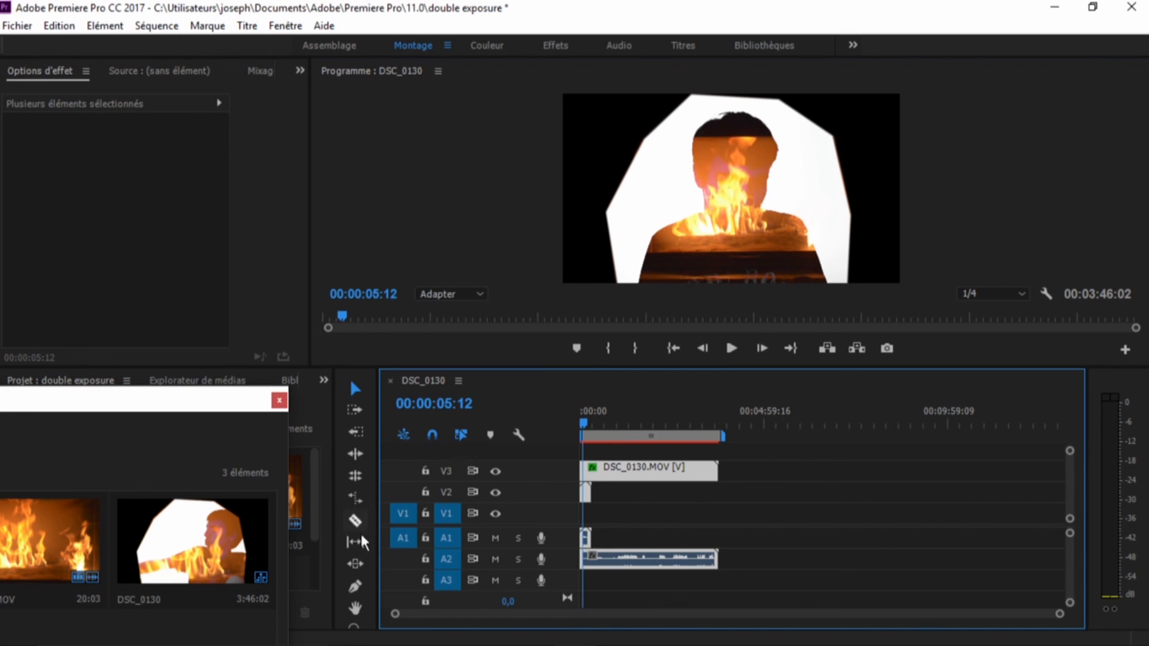
pyautogui.click(280, 403)
pyautogui.scroll(-2, 292, 419)
pyautogui.click(279, 612)
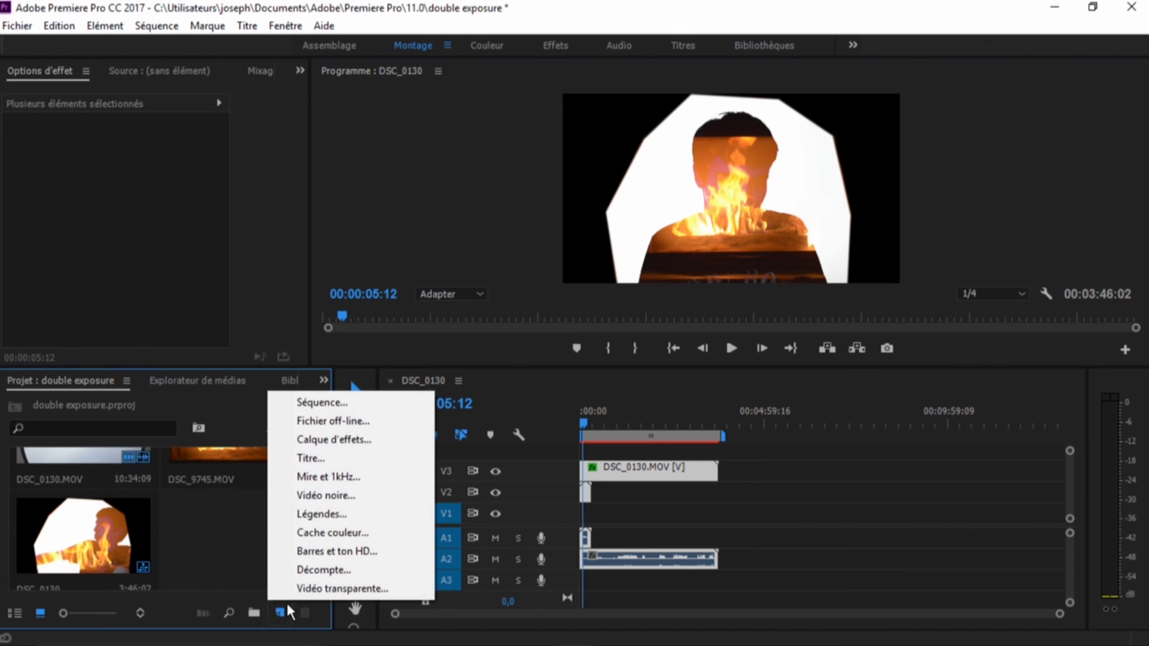
pyautogui.click(317, 532)
pyautogui.click(607, 391)
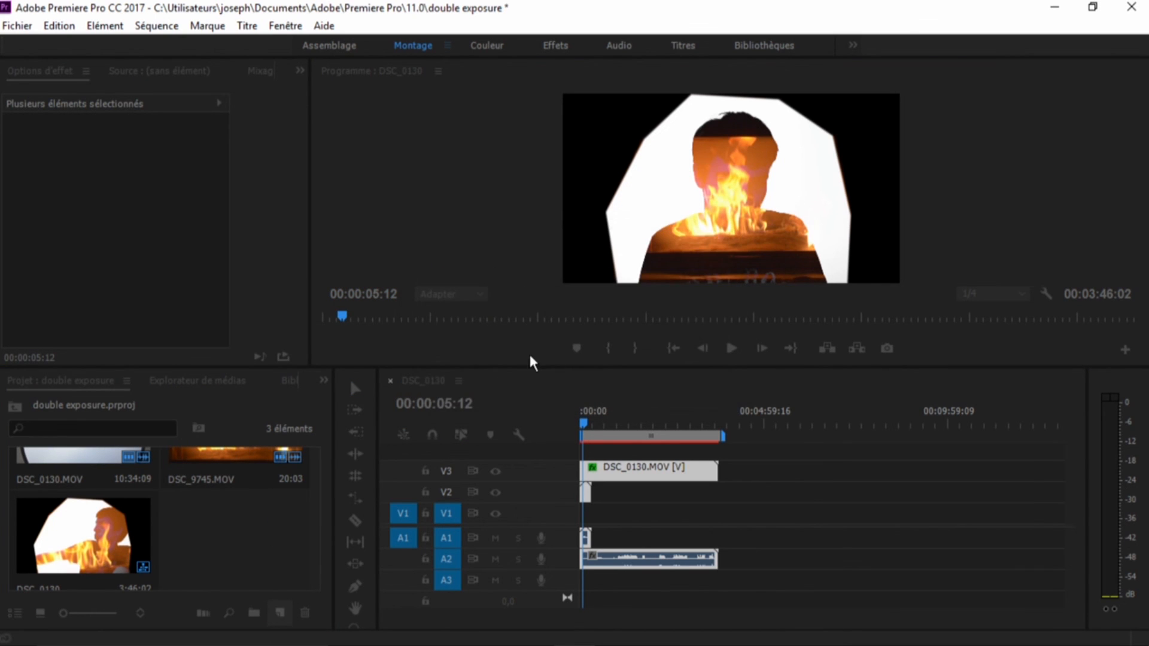
pyautogui.click(762, 241)
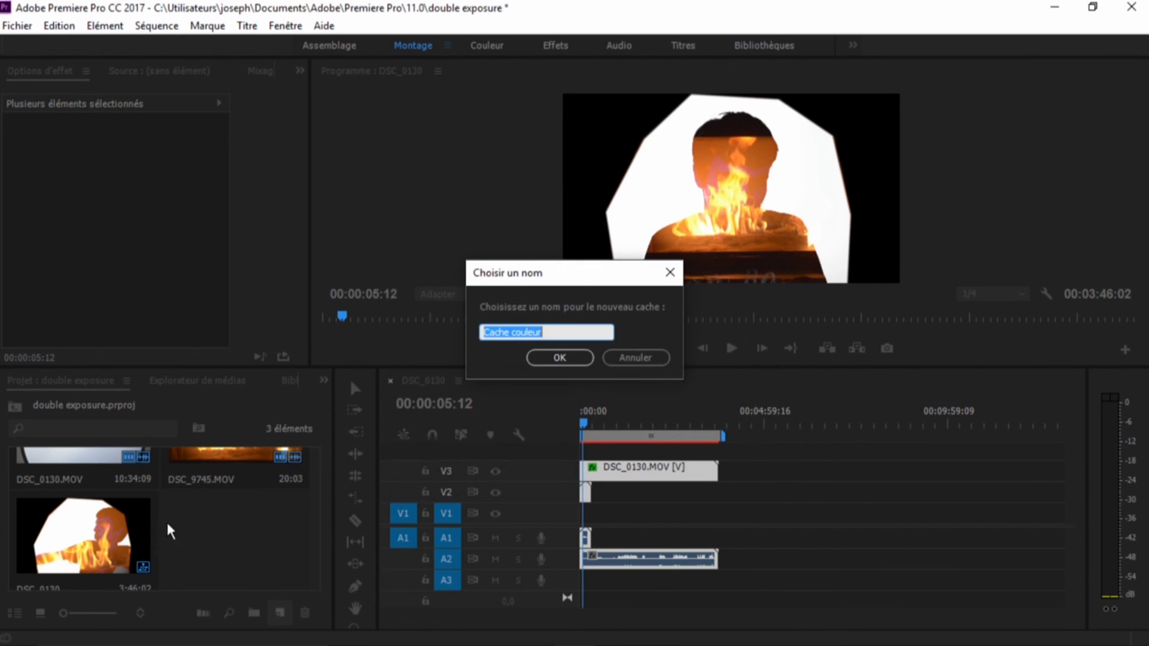
pyautogui.click(557, 357)
# Step: Place the white color matte at the start of V1 and extend it to the end of the fireplace clip
pyautogui.moveTo(256, 536); pyautogui.dragTo(581, 513)
pyautogui.press('Home')
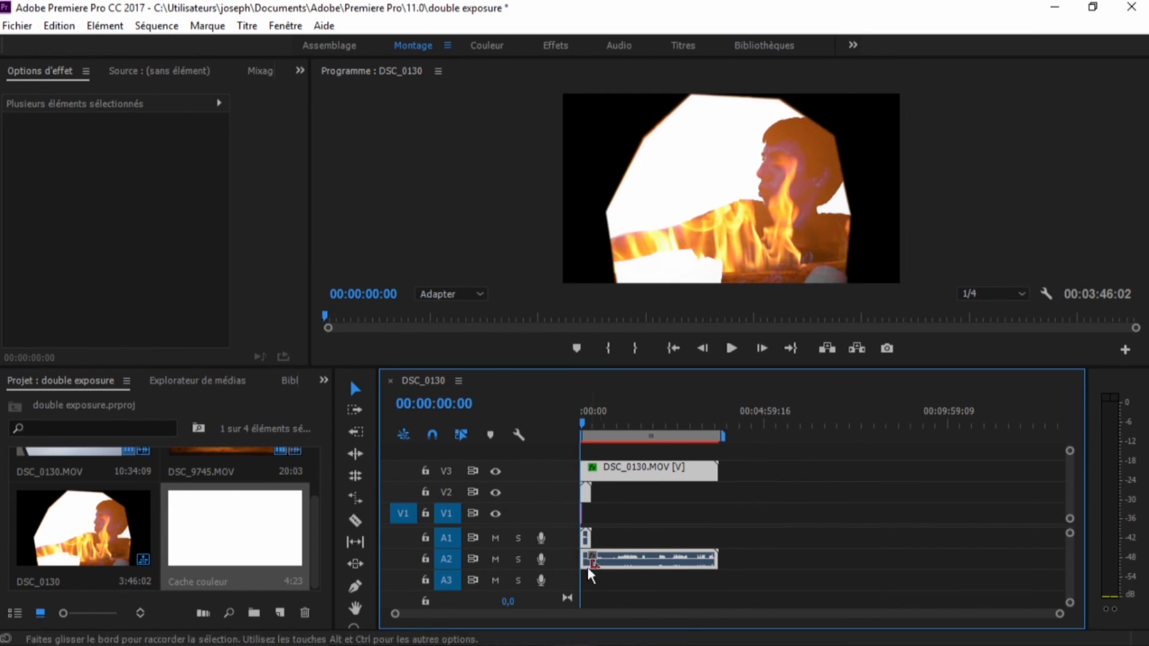
pyautogui.moveTo(1059, 613); pyautogui.dragTo(702, 615)
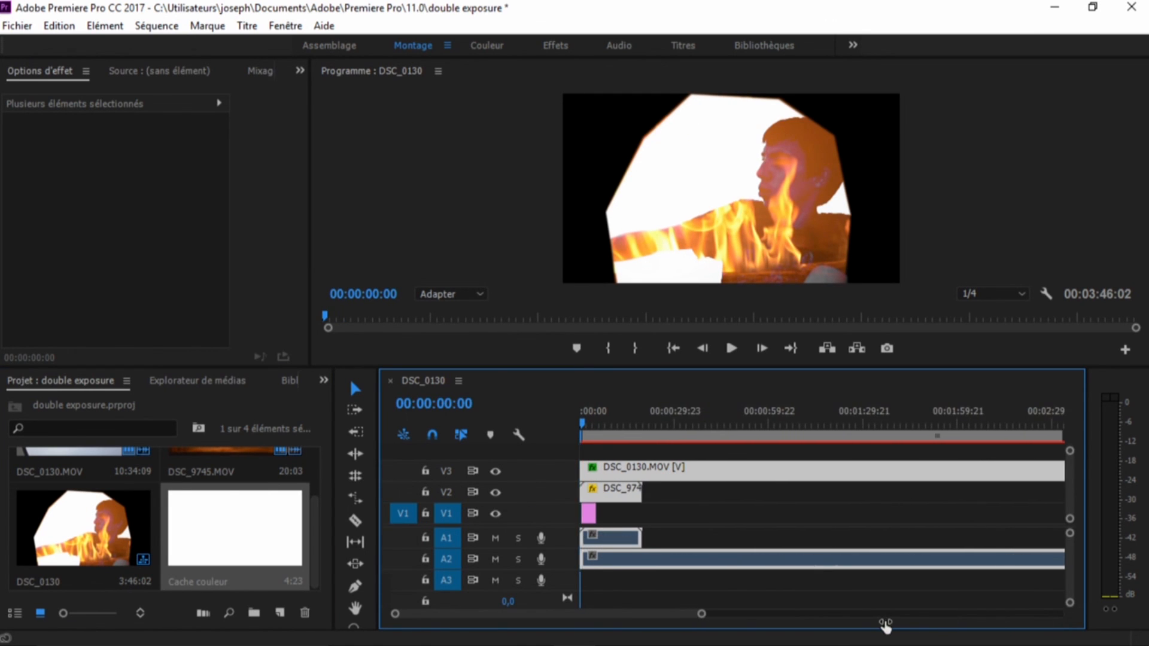
pyautogui.click(590, 513)
pyautogui.moveTo(589, 512); pyautogui.dragTo(642, 516)
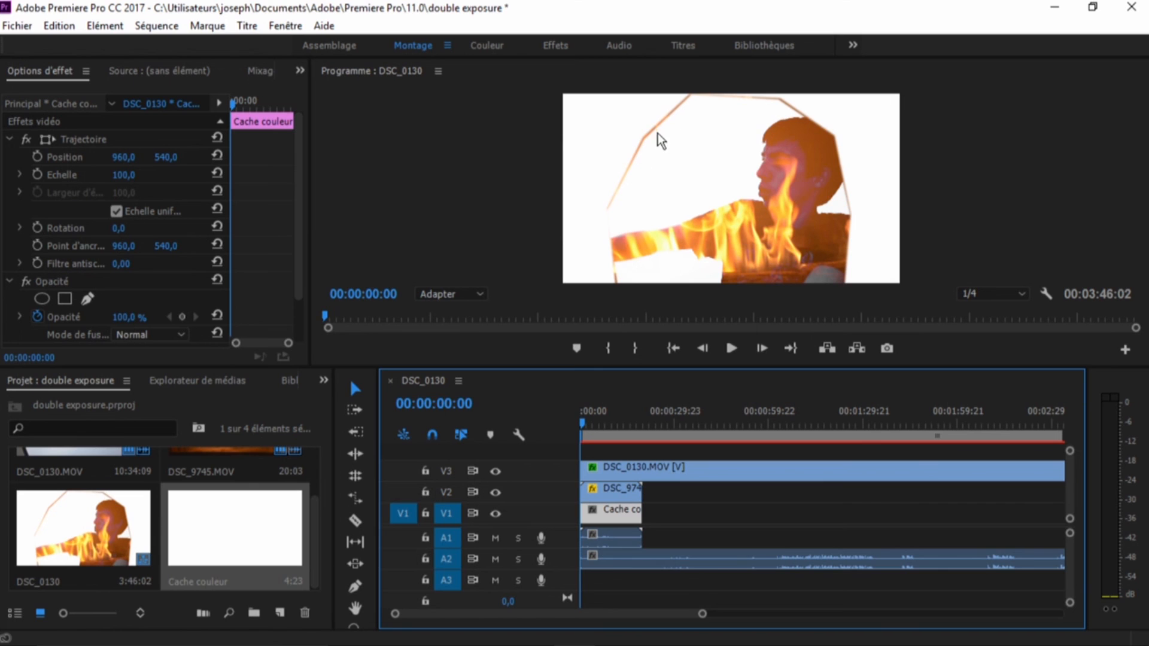
# Step: Set the fireplace clip's mask expansion to -13 and feather to 24, and play the blend from about two seconds in
pyautogui.click(616, 488)
pyautogui.scroll(-5, 295, 205)
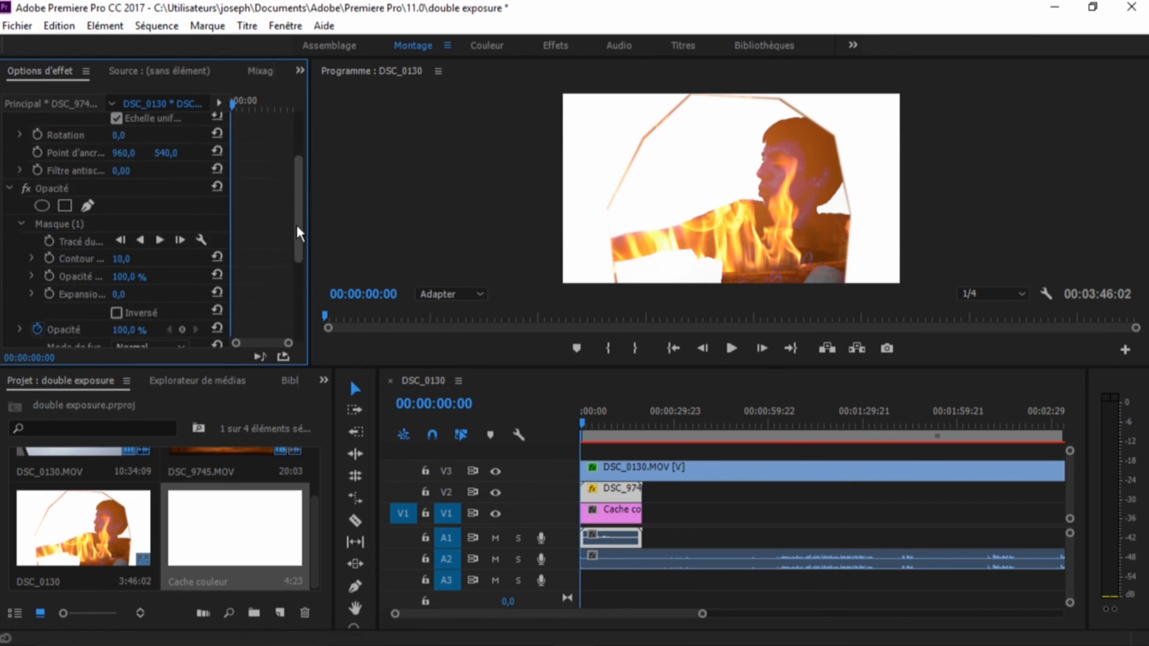
pyautogui.click(84, 154)
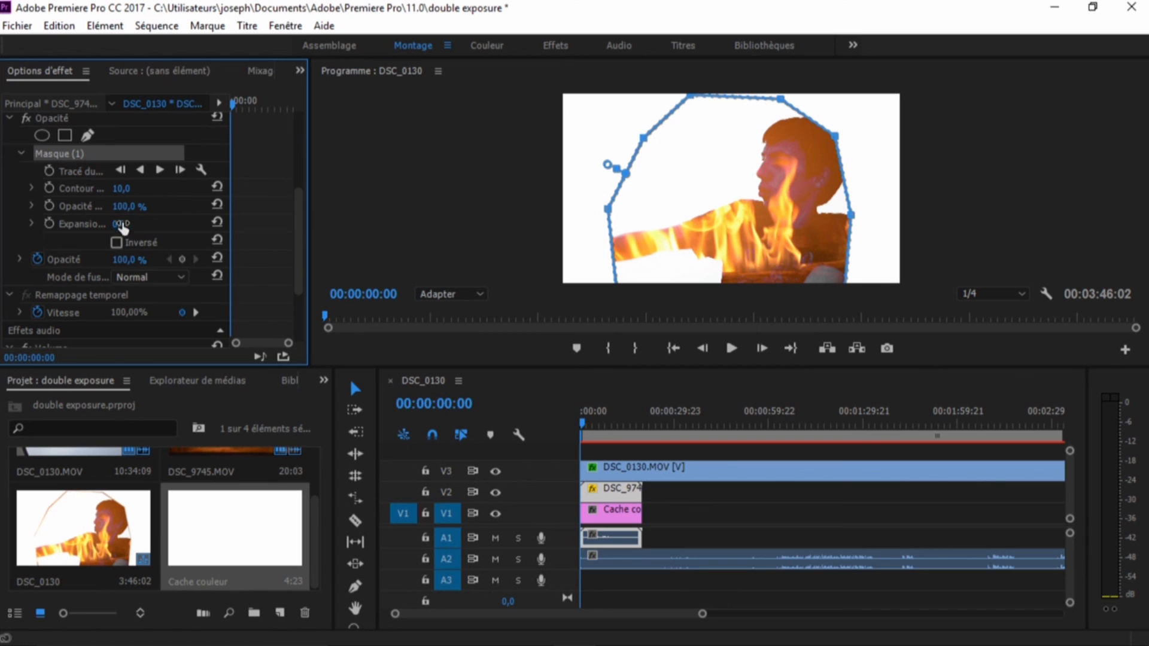
pyautogui.moveTo(122, 224); pyautogui.dragTo(122, 188)
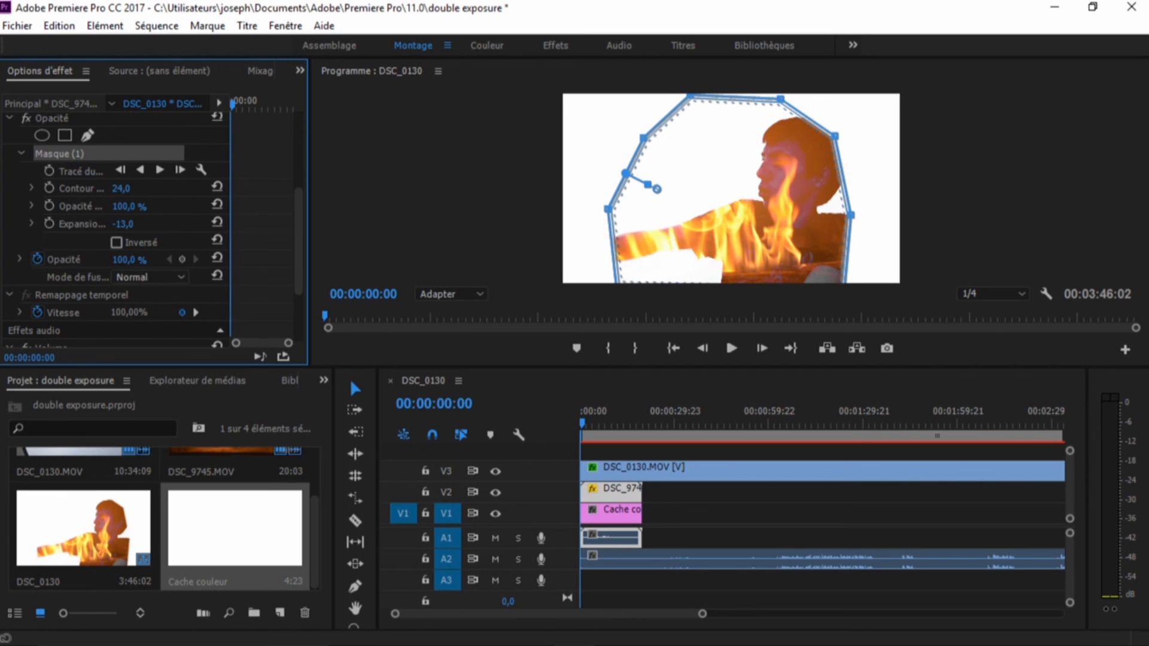
pyautogui.moveTo(584, 424); pyautogui.dragTo(587, 423)
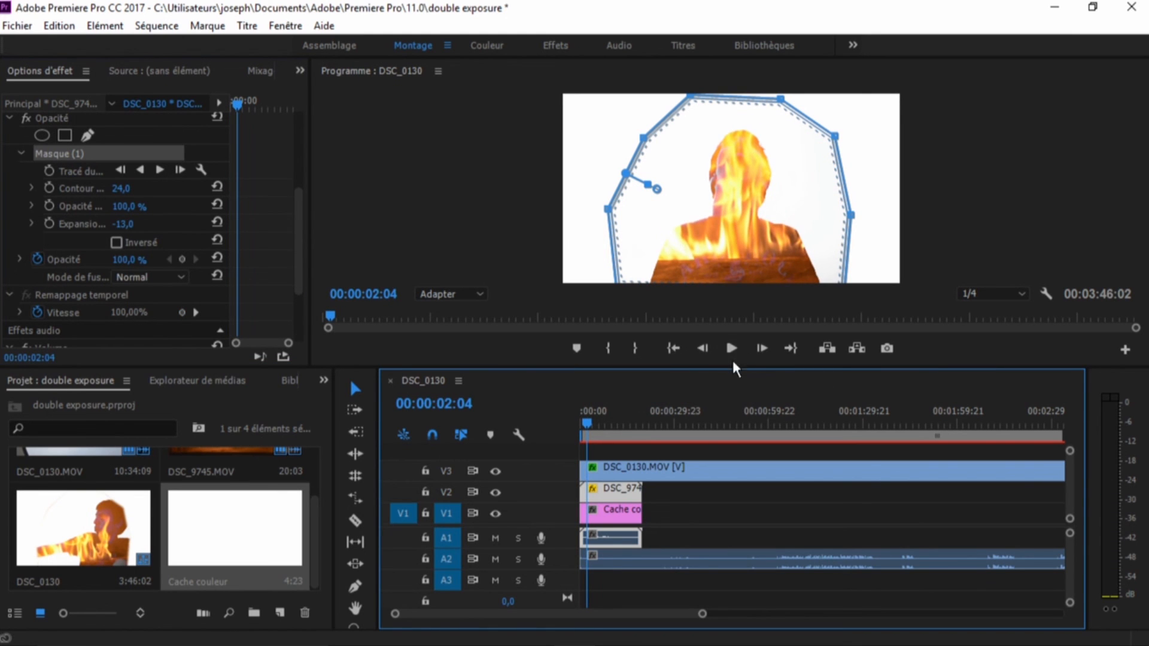
pyautogui.press('space')
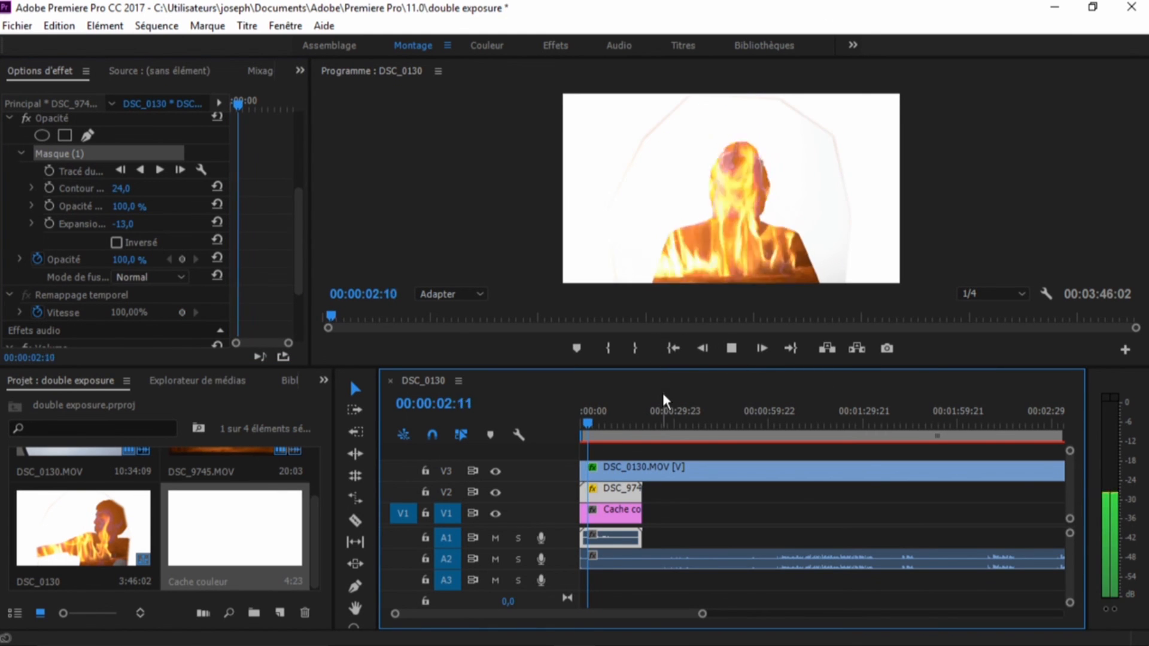
pyautogui.press('space')
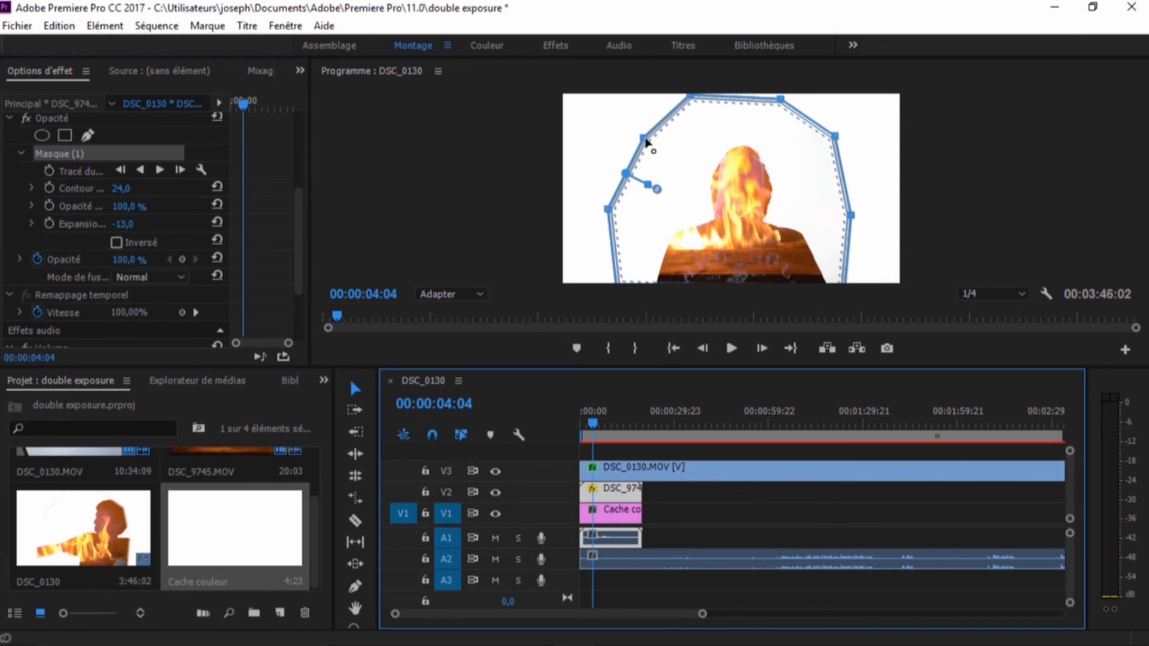
# Step: Set the mask feather of DSC_0130.MOV on V3 to 30 and play back the opening seconds to check the edges
pyautogui.click(622, 488)
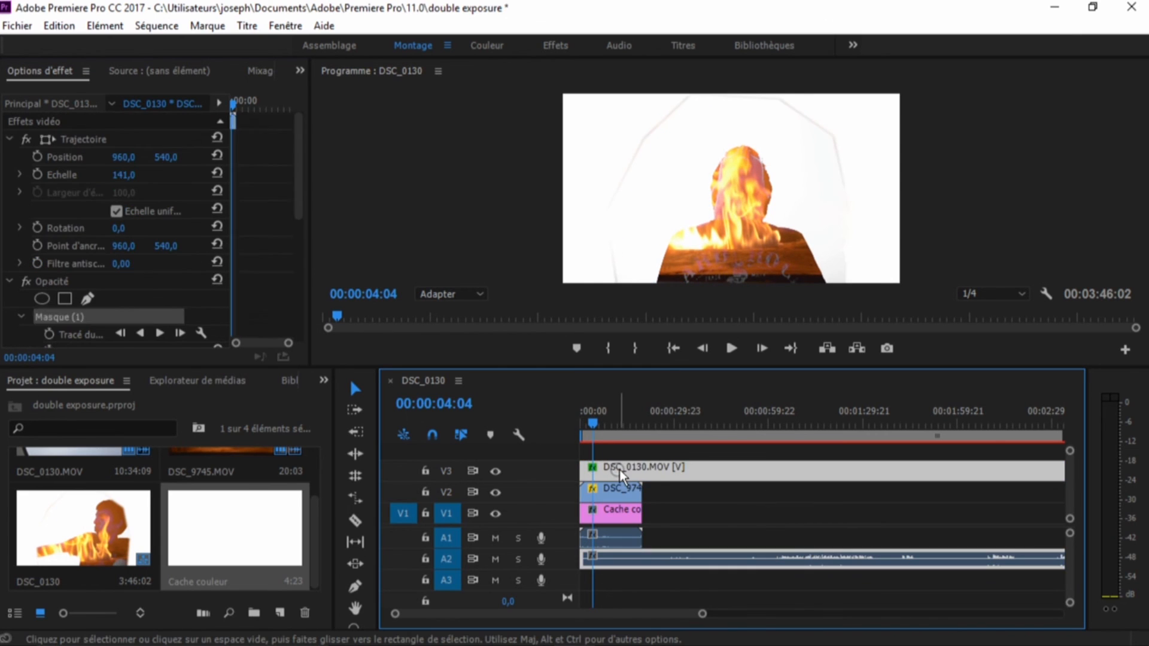
pyautogui.moveTo(297, 172); pyautogui.dragTo(296, 219)
pyautogui.click(80, 174)
pyautogui.moveTo(121, 208); pyautogui.dragTo(126, 208)
pyautogui.click(731, 347)
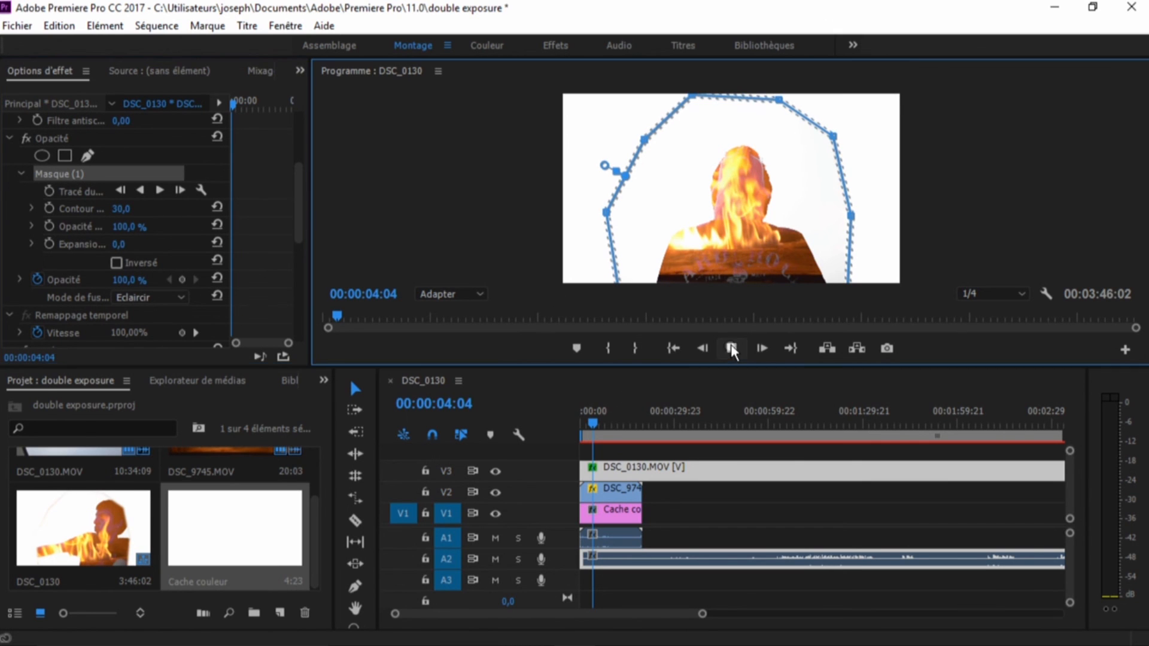
pyautogui.moveTo(595, 422); pyautogui.dragTo(589, 422)
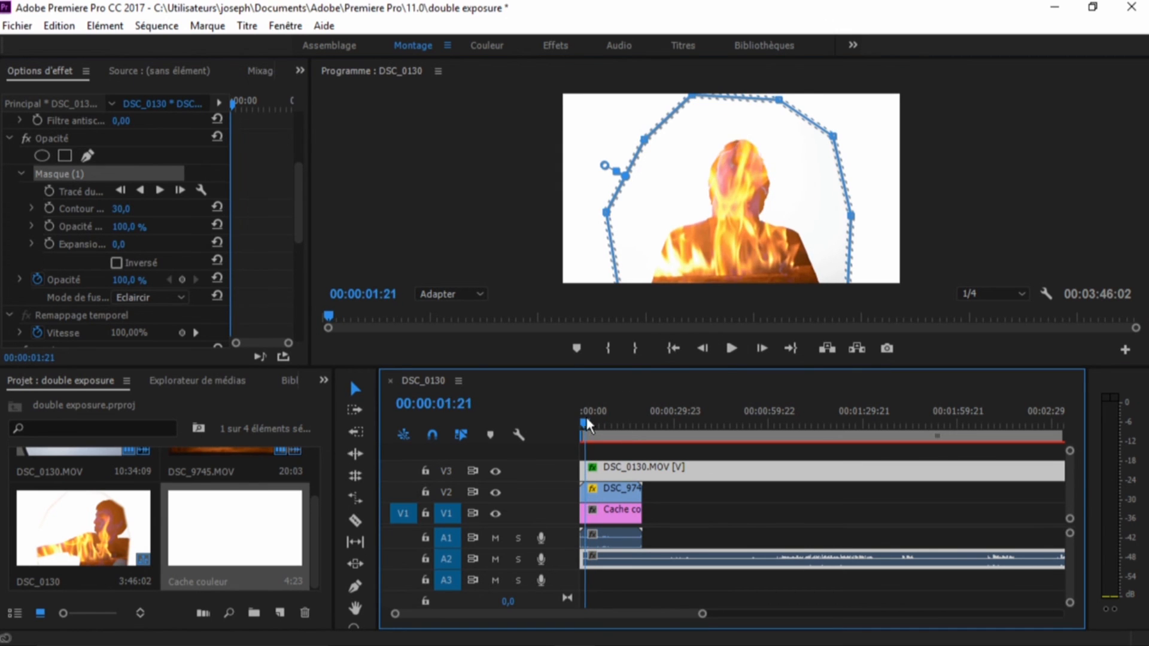
pyautogui.click(584, 423)
pyautogui.press('space')
pyautogui.press('space')
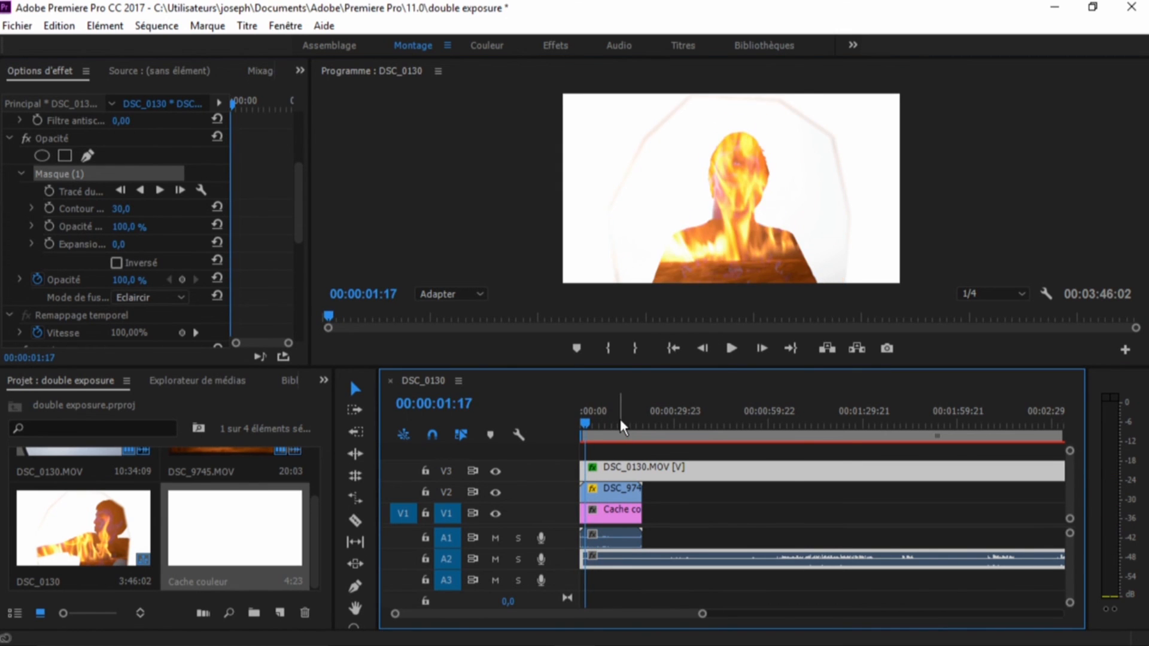